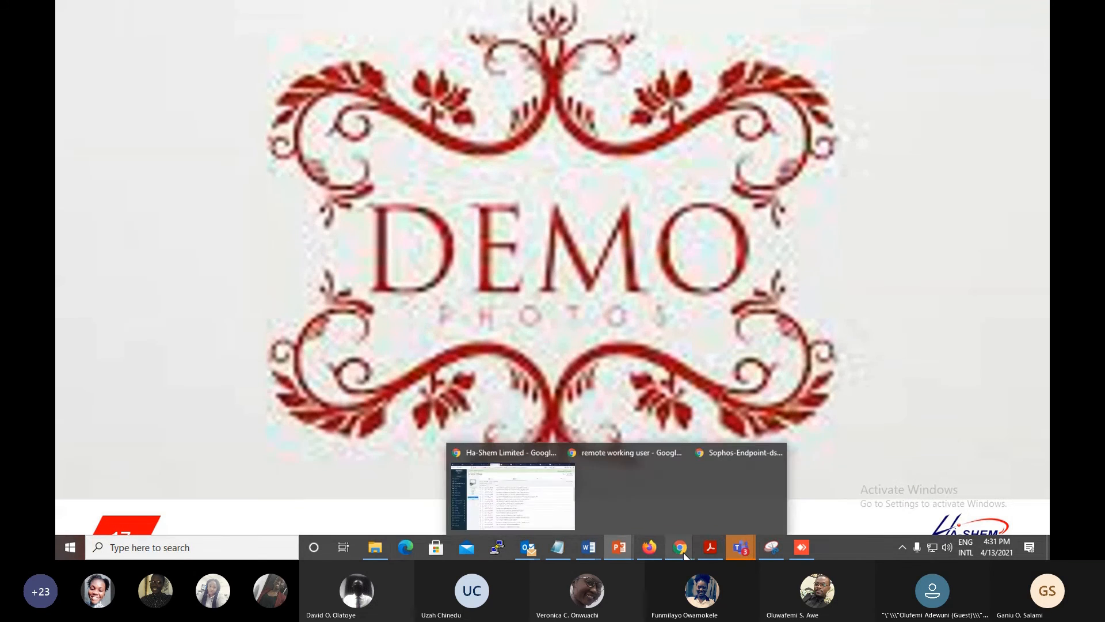
- Switch to Firefox, log out of Sophos Central from both open admin tabs, and keep waiting for the slow page
click(654, 547)
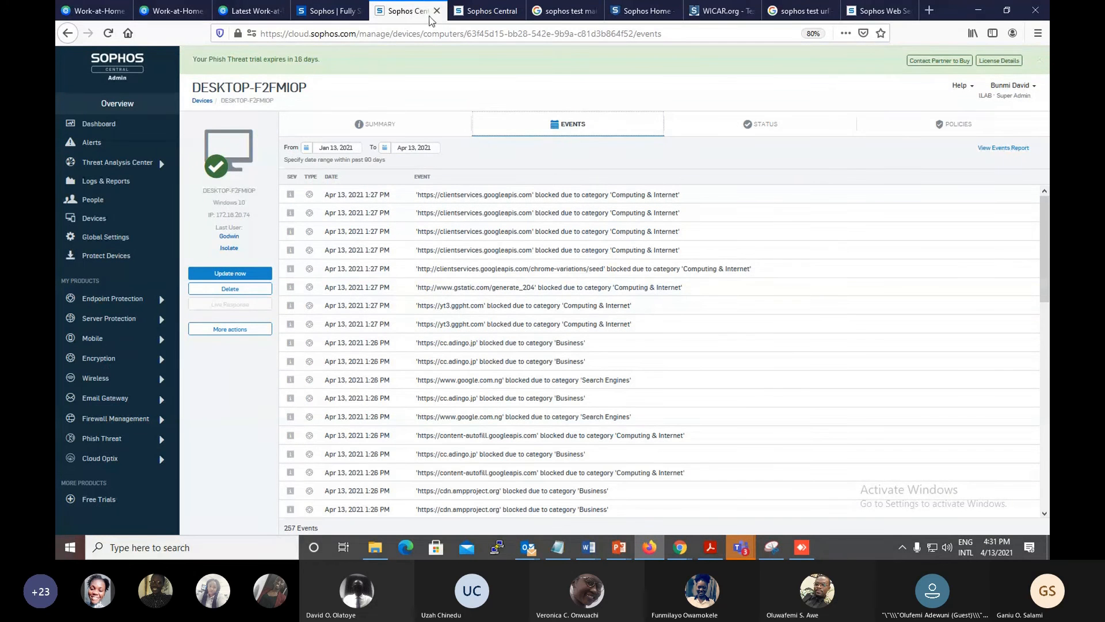
click(1034, 92)
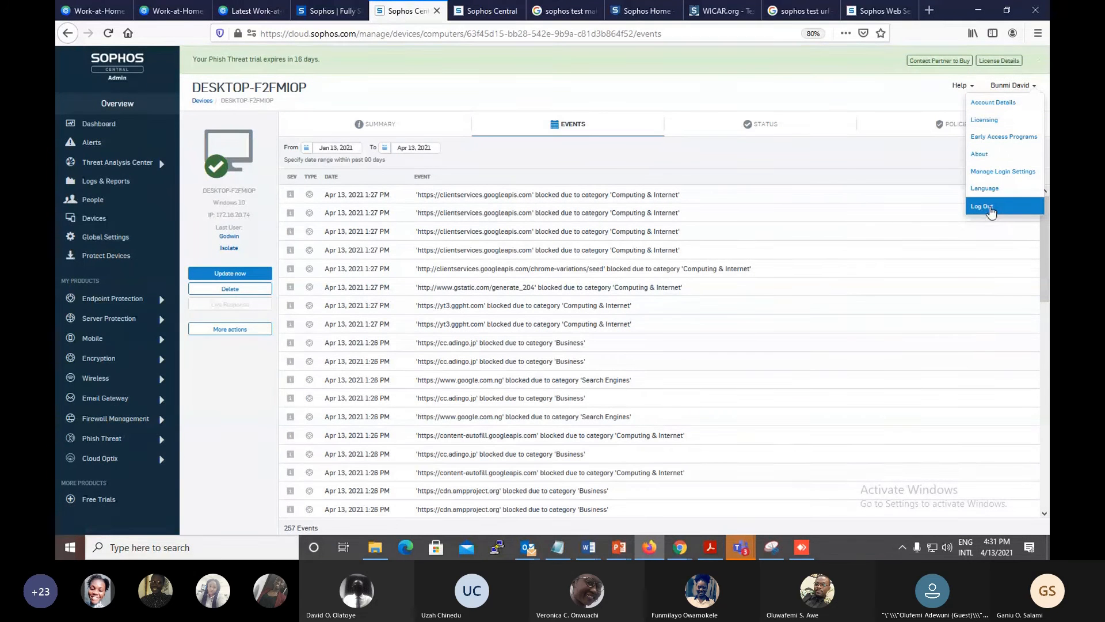
click(990, 209)
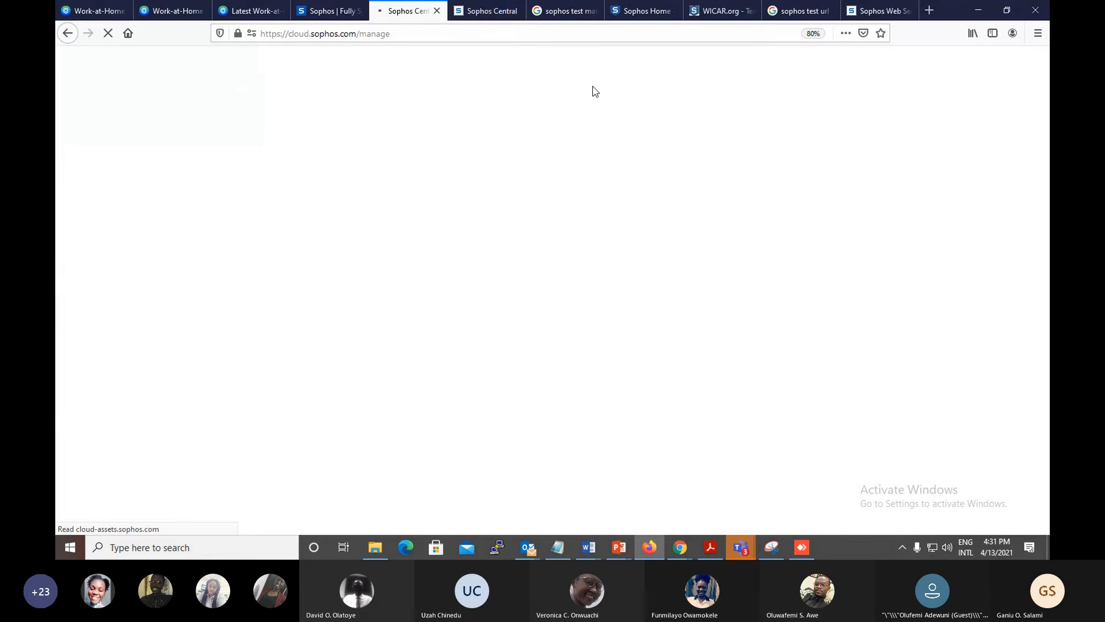
click(491, 11)
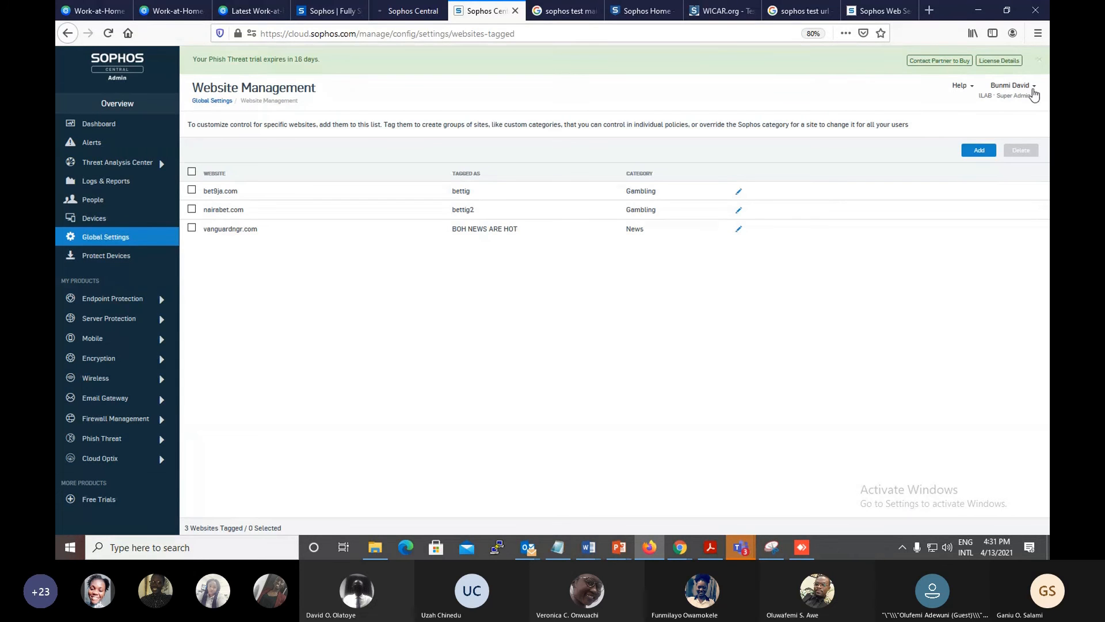
click(1030, 86)
click(1007, 214)
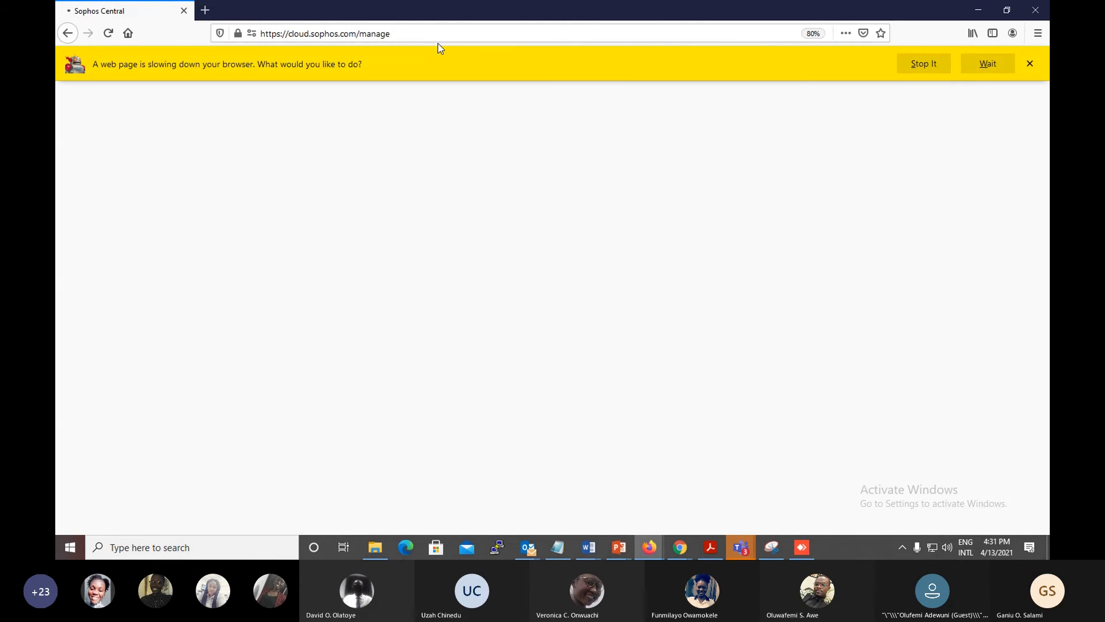
click(987, 66)
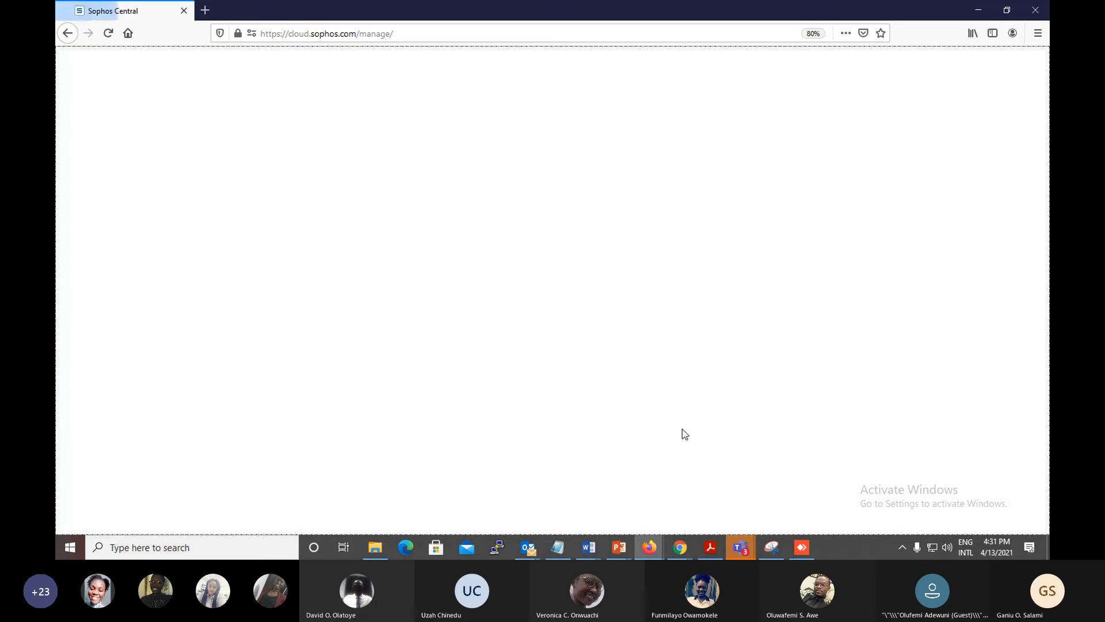
- Try to sign in to Sophos Central with the saved mailinator login that fills the email address and password
mouse_move(560, 550)
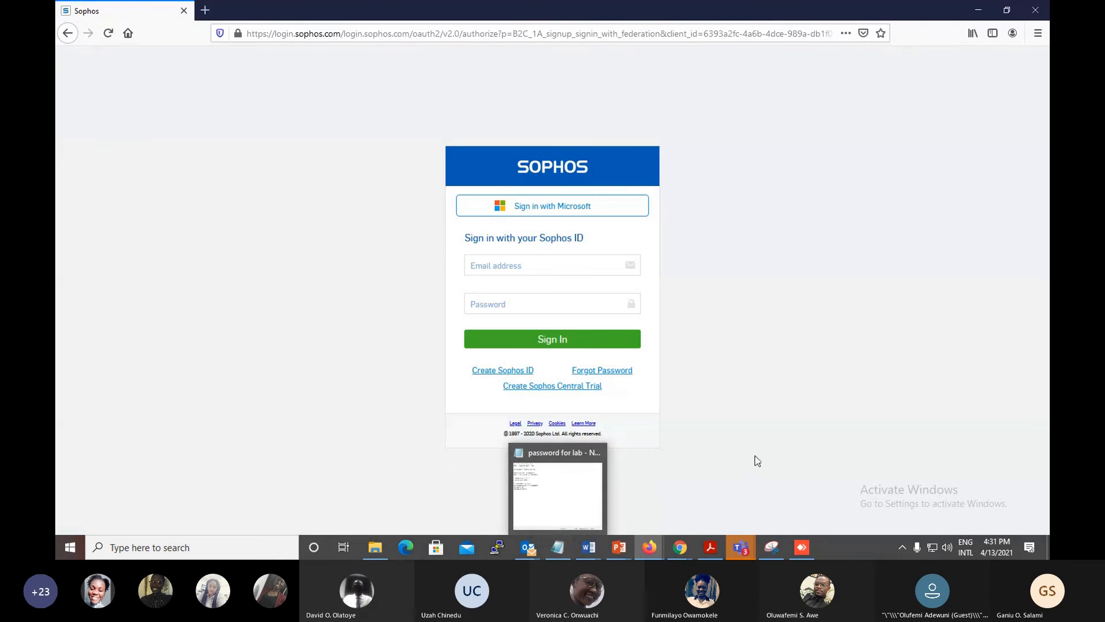
click(556, 269)
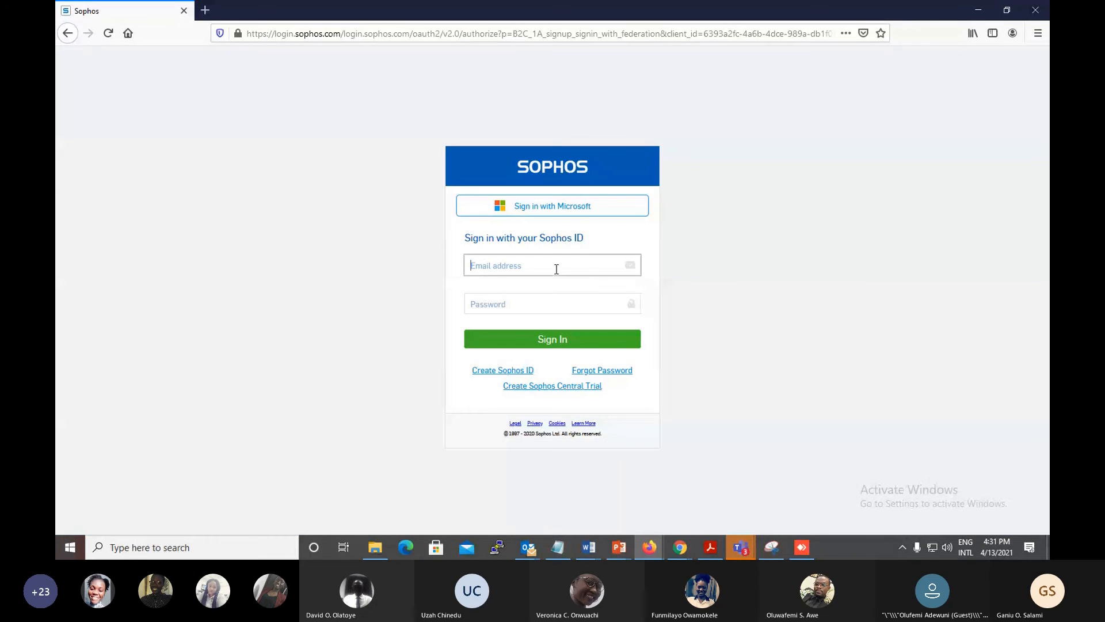
click(556, 268)
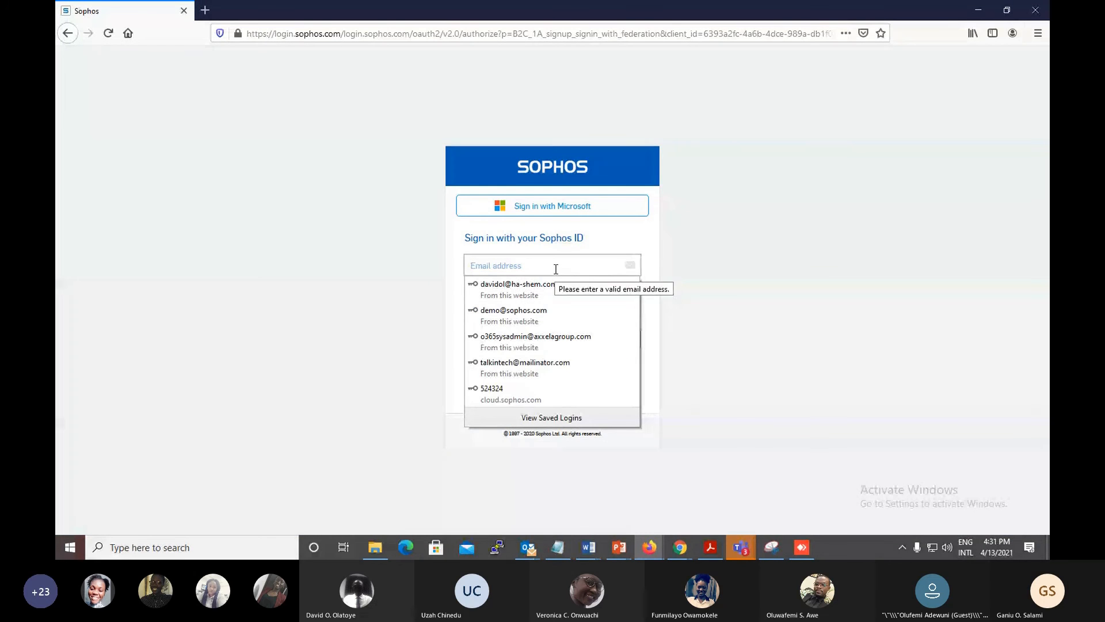
click(540, 364)
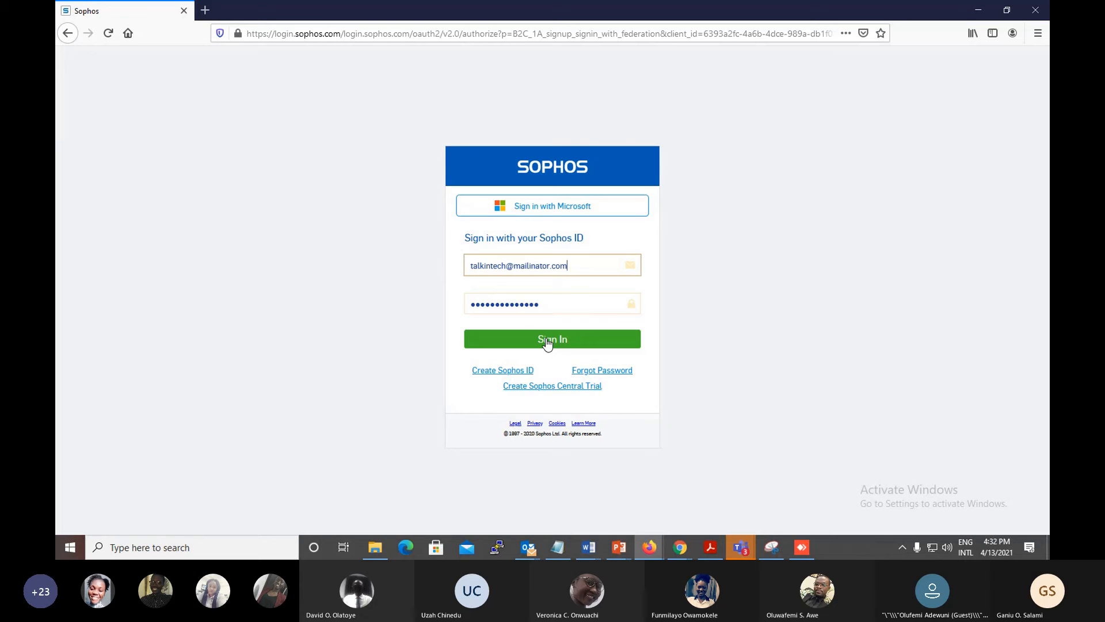
click(548, 341)
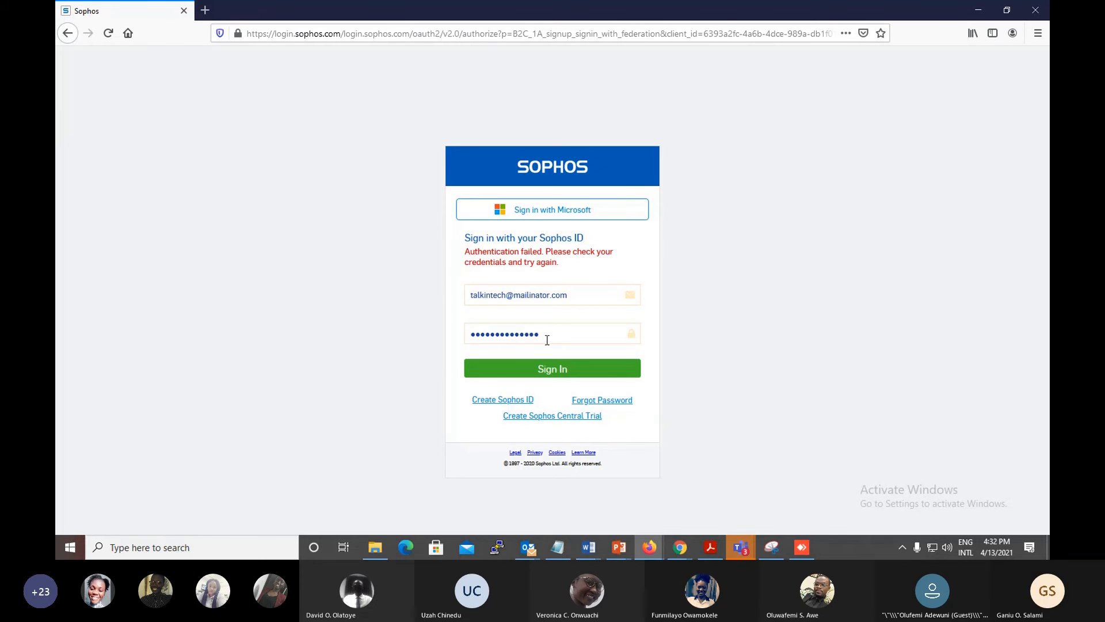
- Correct the misspelled account email address by adding the missing "g" and submit the sign-in again
click(491, 295)
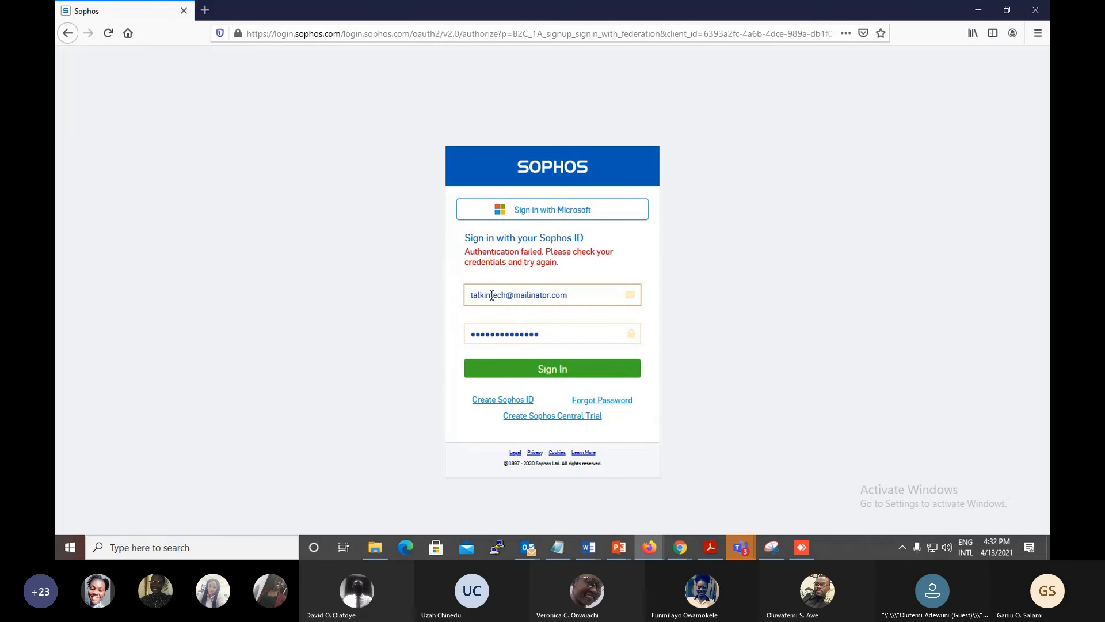
text(g)
click(558, 369)
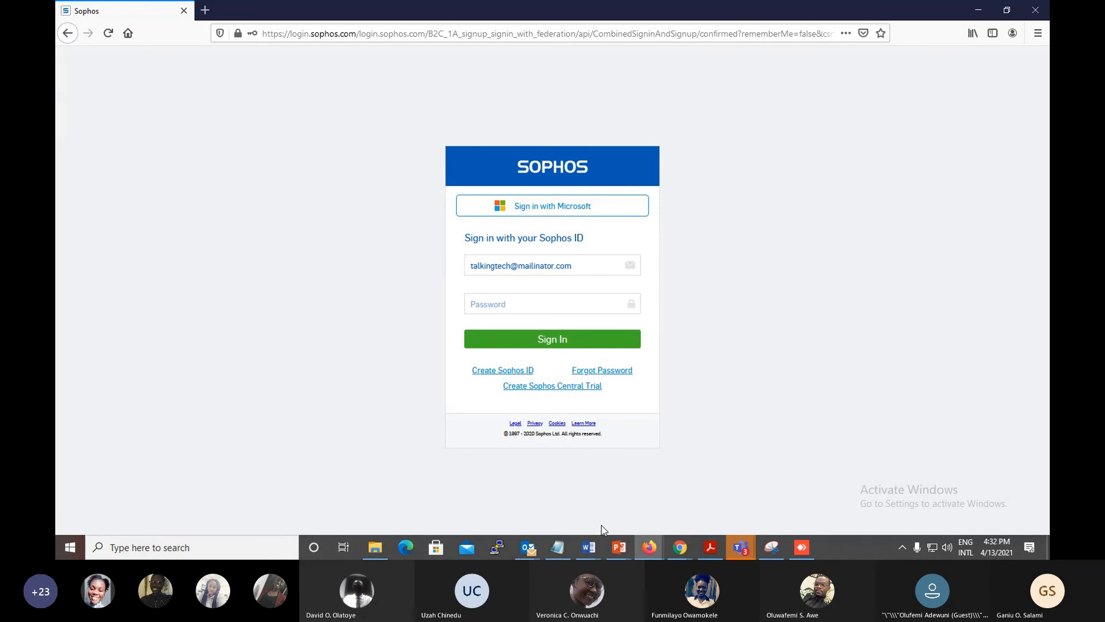
- Copy the lab account's password from the Notepad file, enter it in the Sophos password field, sign in, and decline saving the login
click(567, 546)
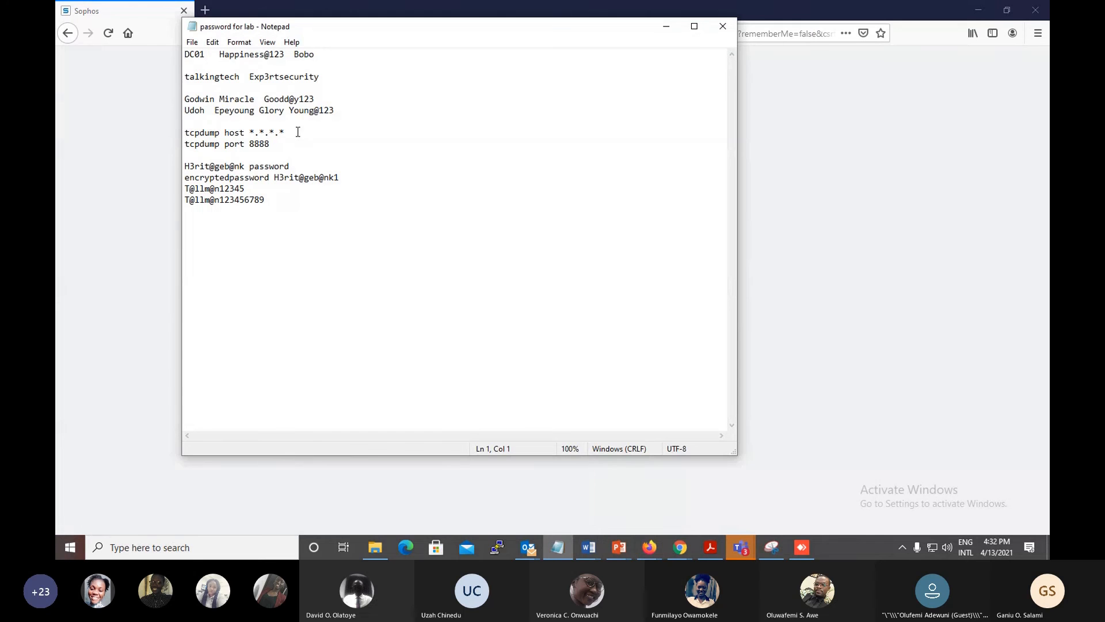
drag(319, 77, 251, 76)
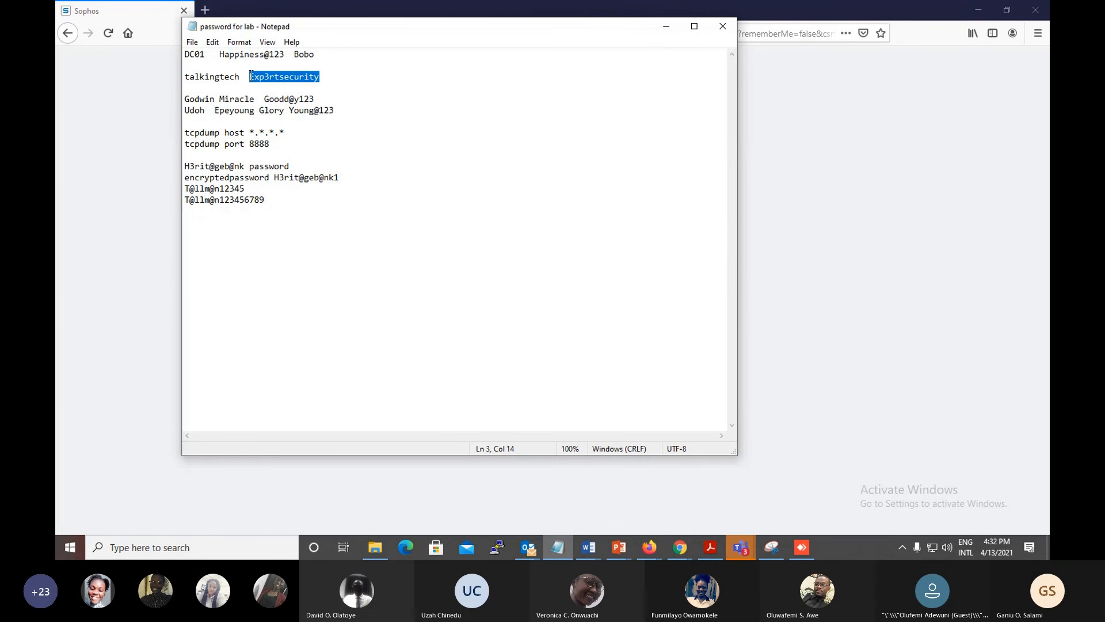
key(alt+Tab)
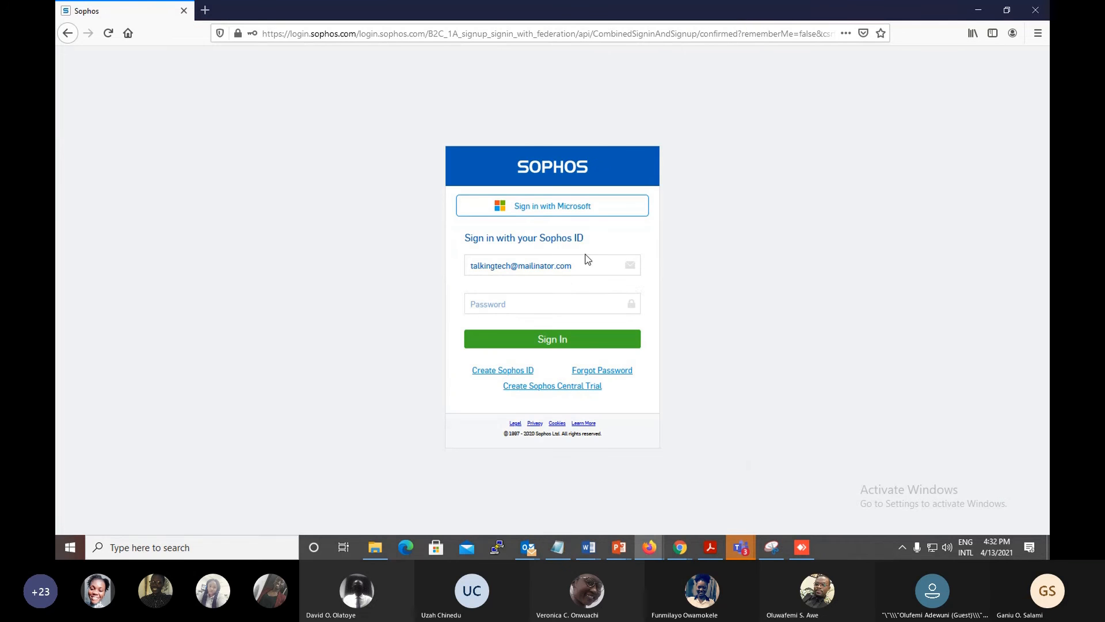
click(542, 308)
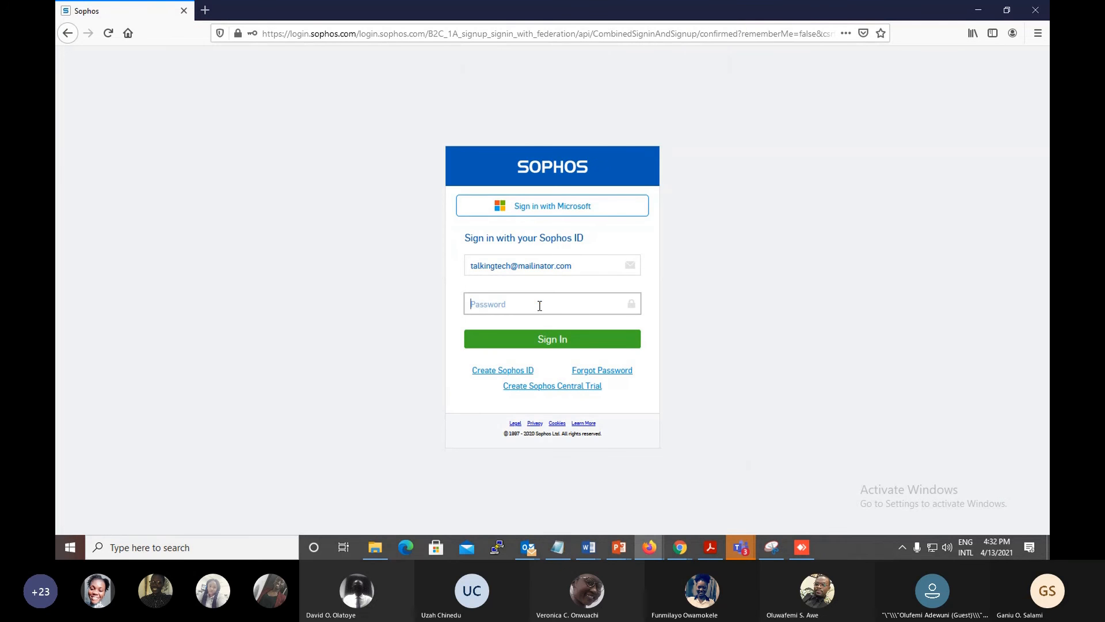
key(ctrl+v)
click(556, 344)
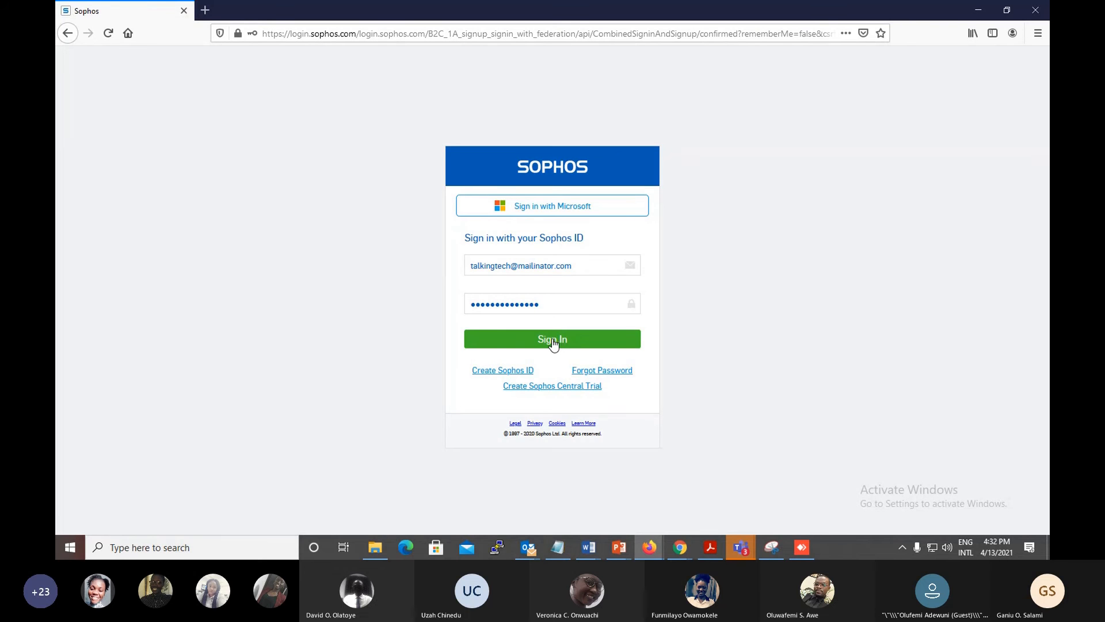
click(553, 344)
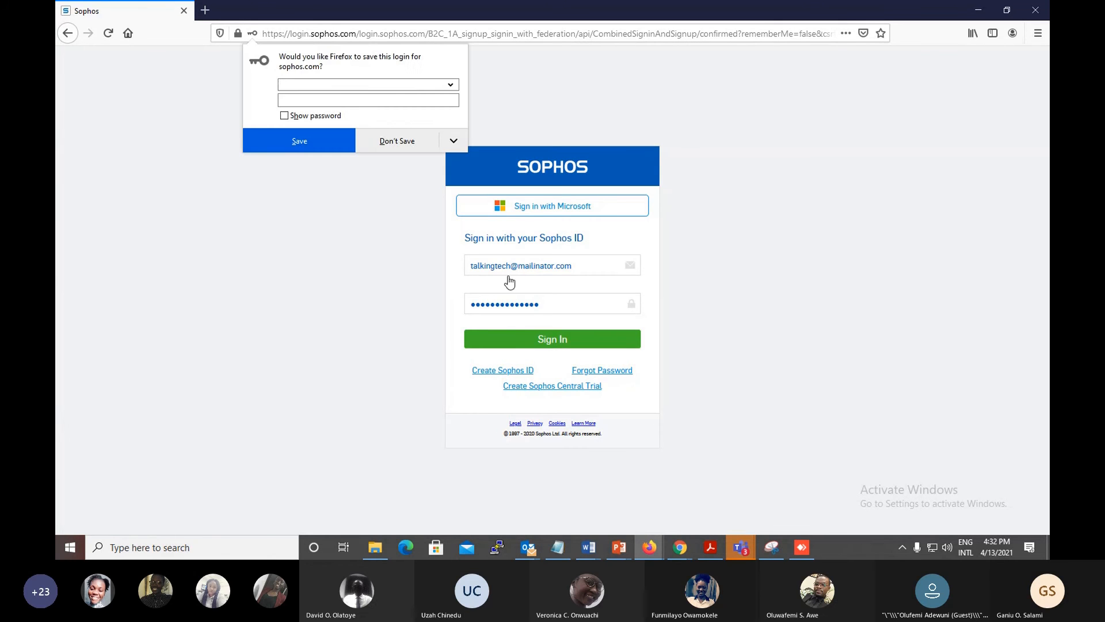
click(387, 144)
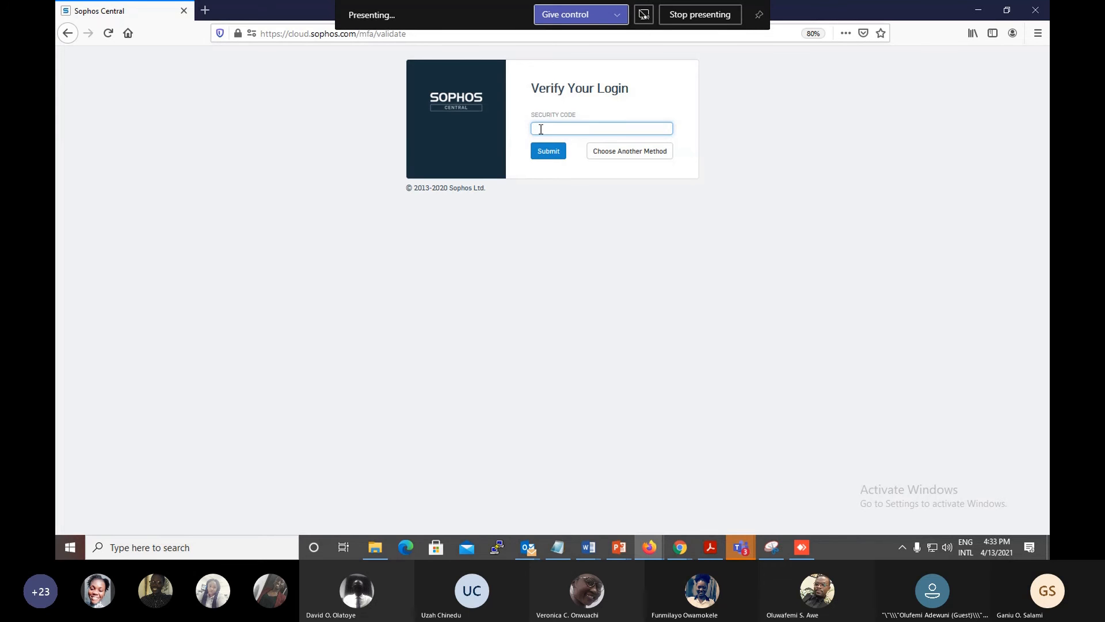
- Enter the security code for login verification and submit it to reach the Sophos Central dashboard
click(545, 155)
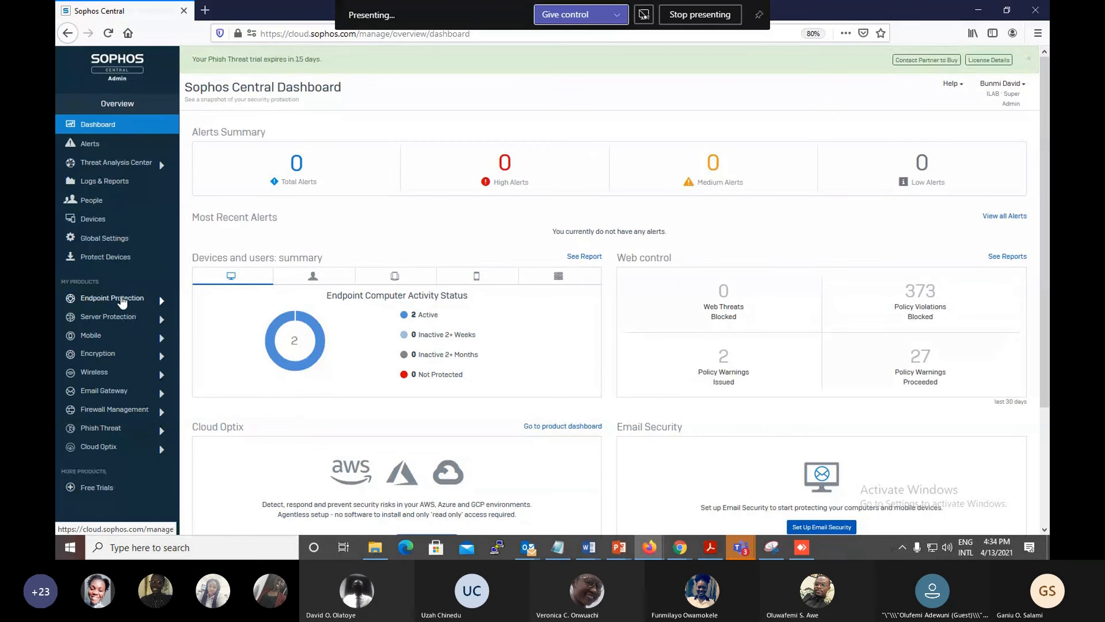
- Open the Computers list in Endpoint Protection to review the protected endpoints
click(116, 301)
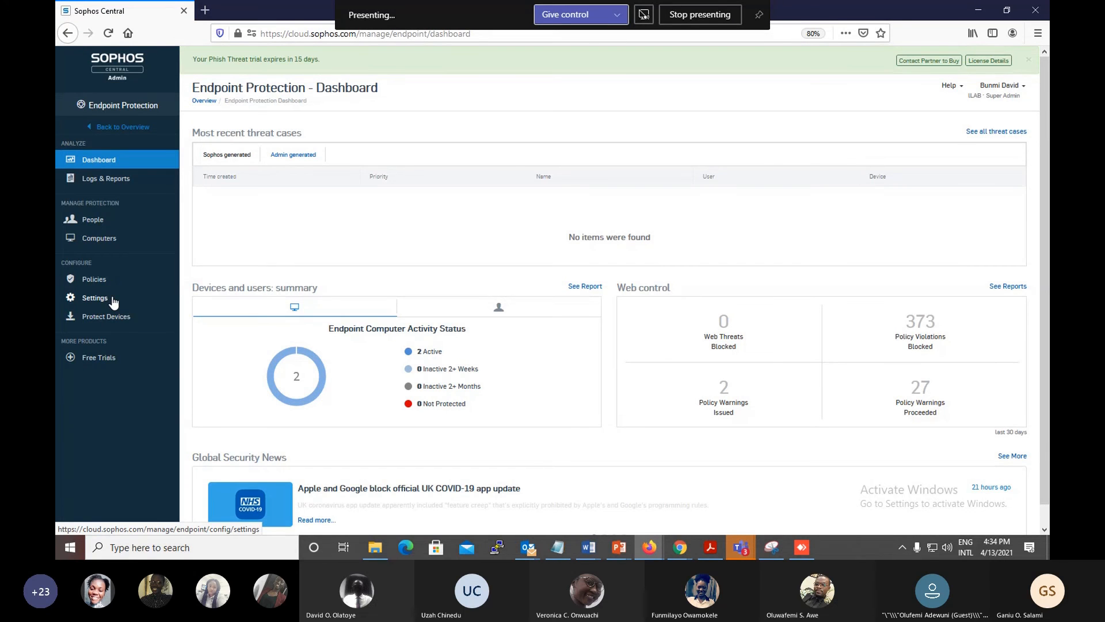
click(100, 243)
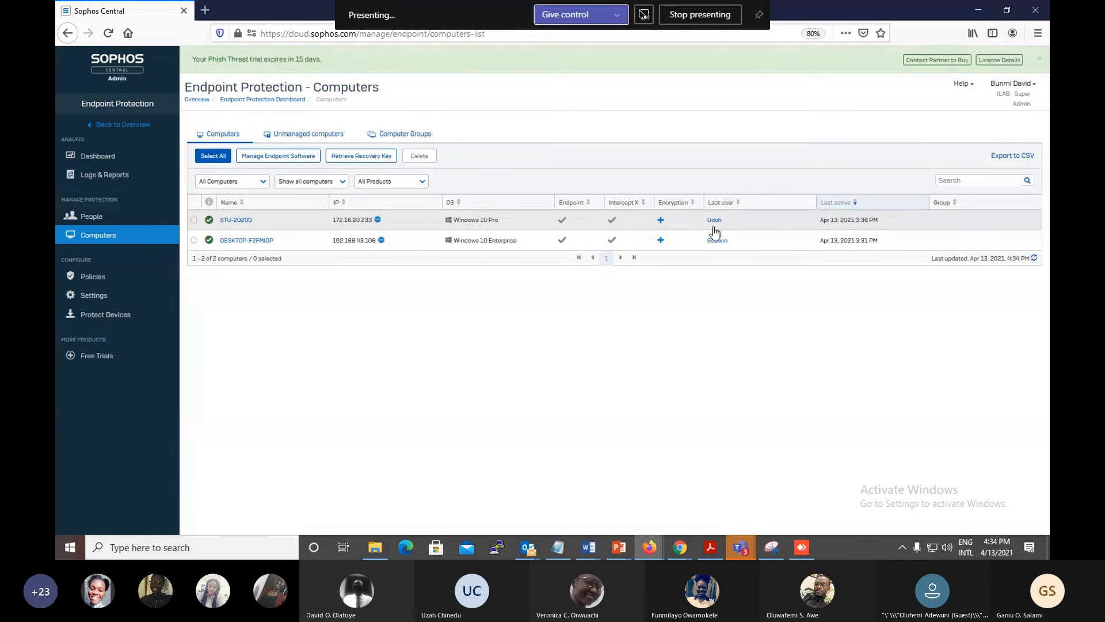
mouse_move(370, 228)
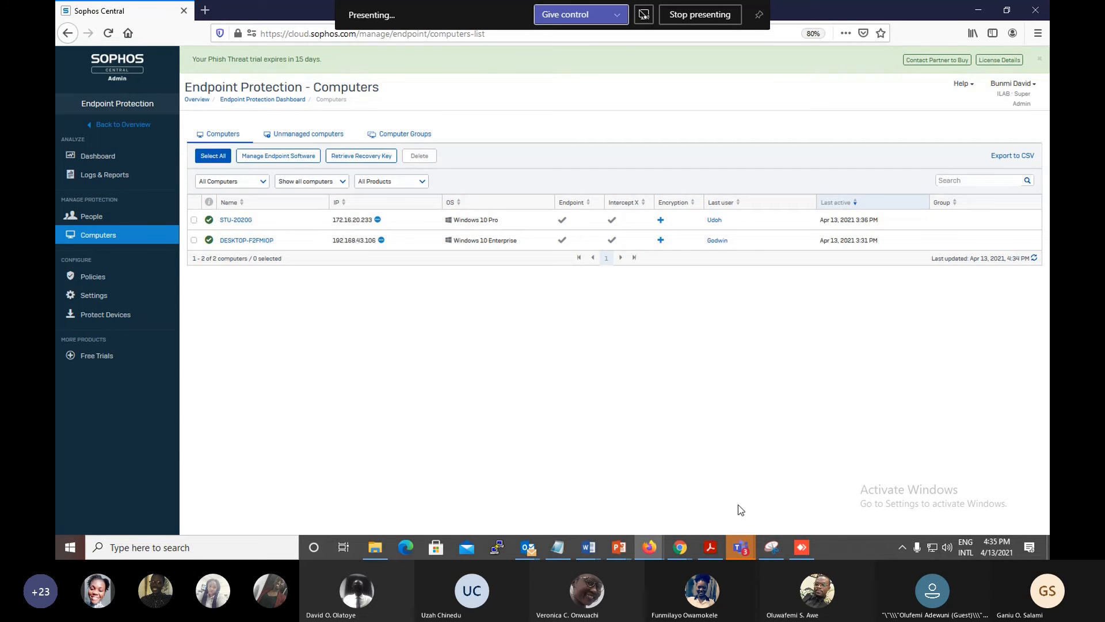
- Switch to AnyDesk and try to connect to a remote desk by its ID, retry once, and cancel the request
click(801, 547)
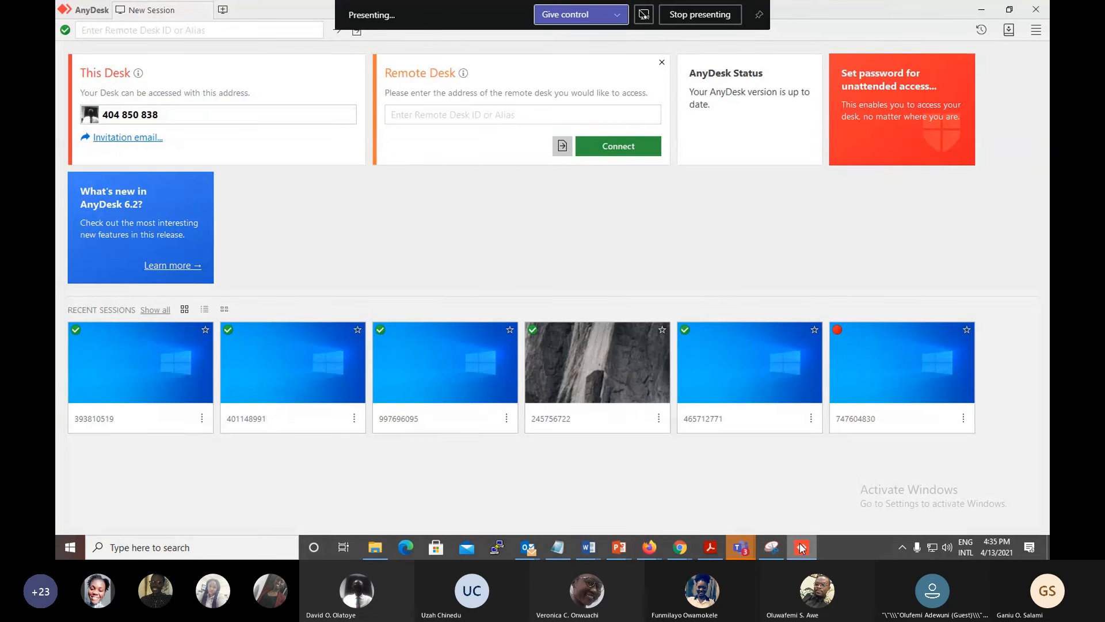
click(430, 113)
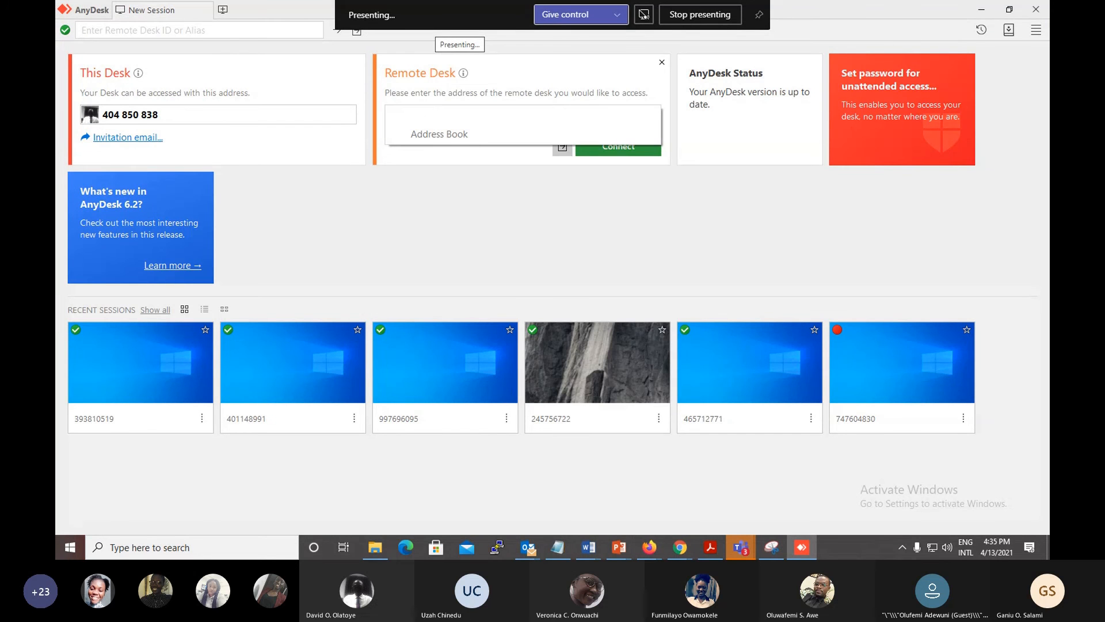
text(144622587)
key(Return)
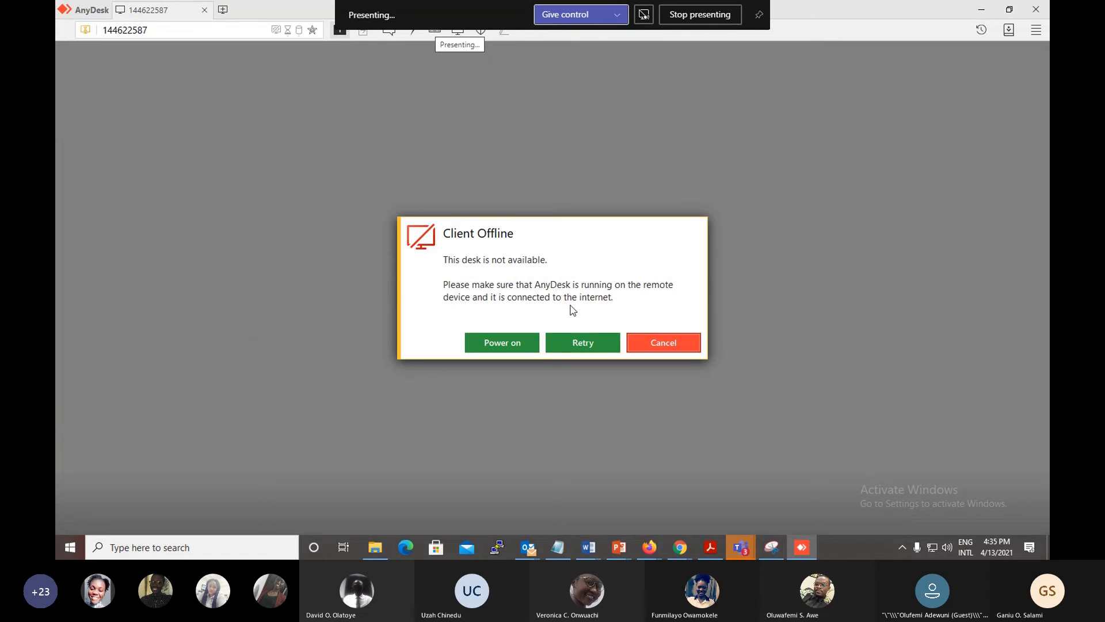
click(581, 347)
click(650, 344)
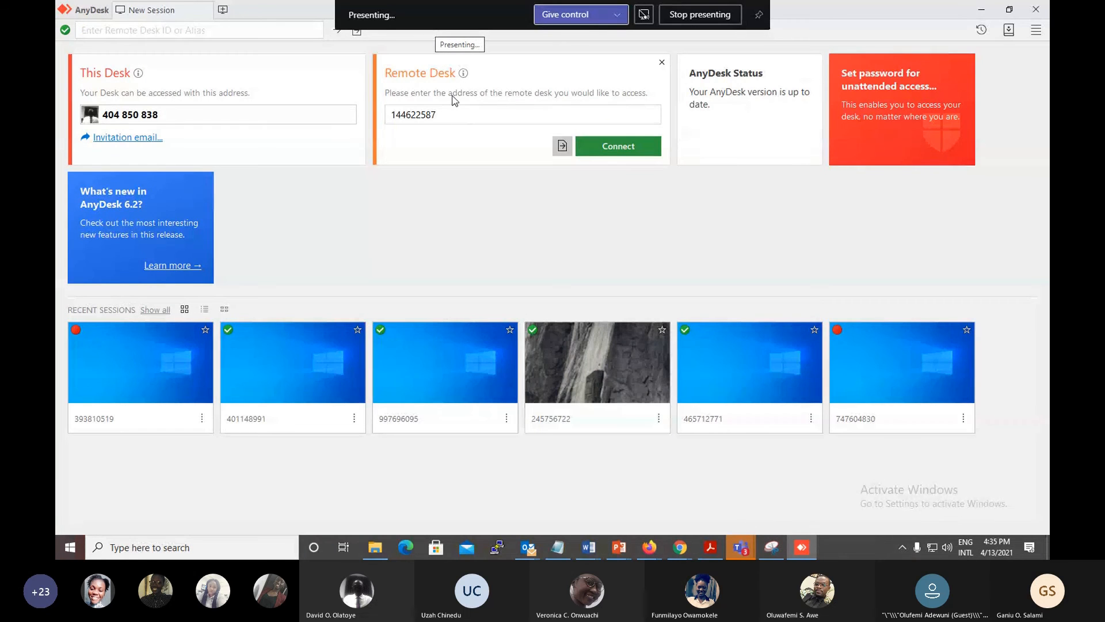
- Replace the remote desk address with the other test computer's AnyDesk ID and connect to it
click(441, 114)
double_click(441, 114)
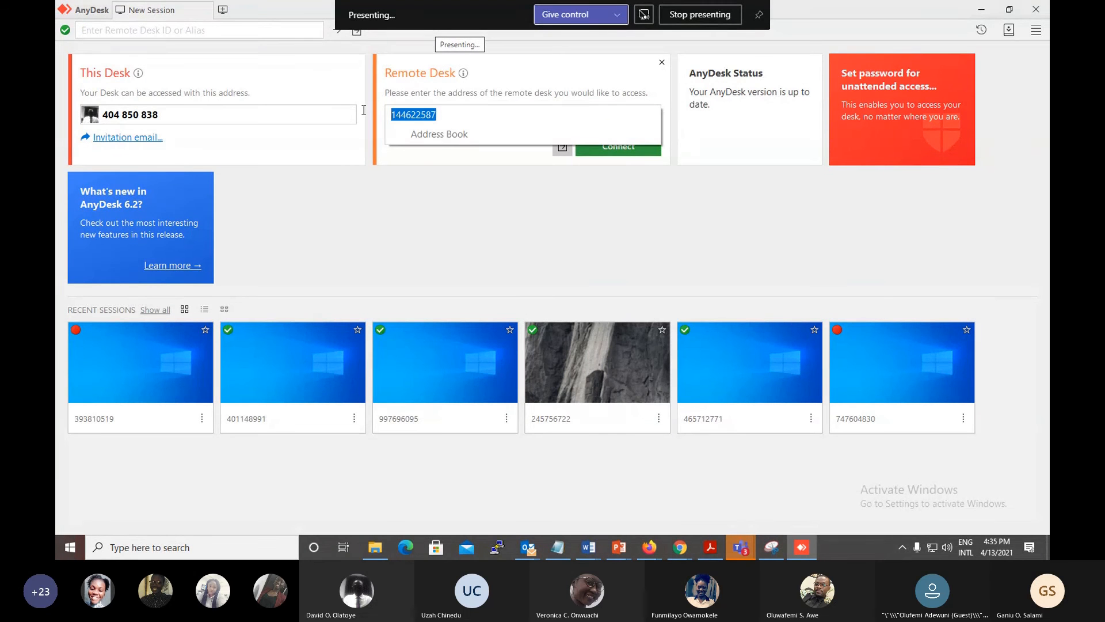
text(117865984)
key(Return)
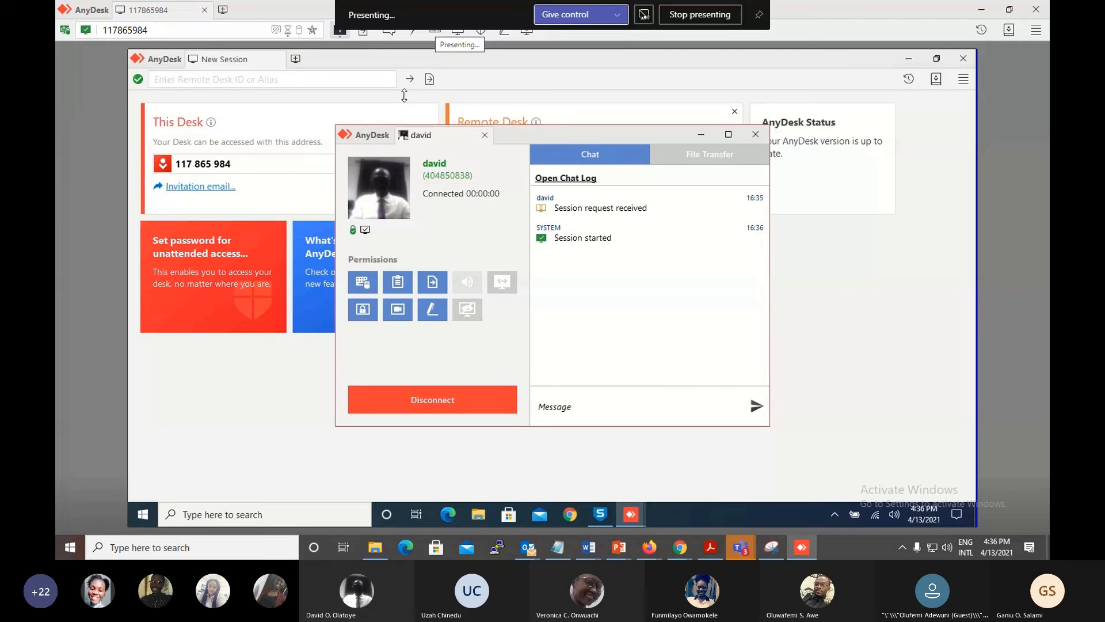
- Minimize the session window and the AnyDesk main window on the remote computer, and launch Google Chrome there
click(701, 135)
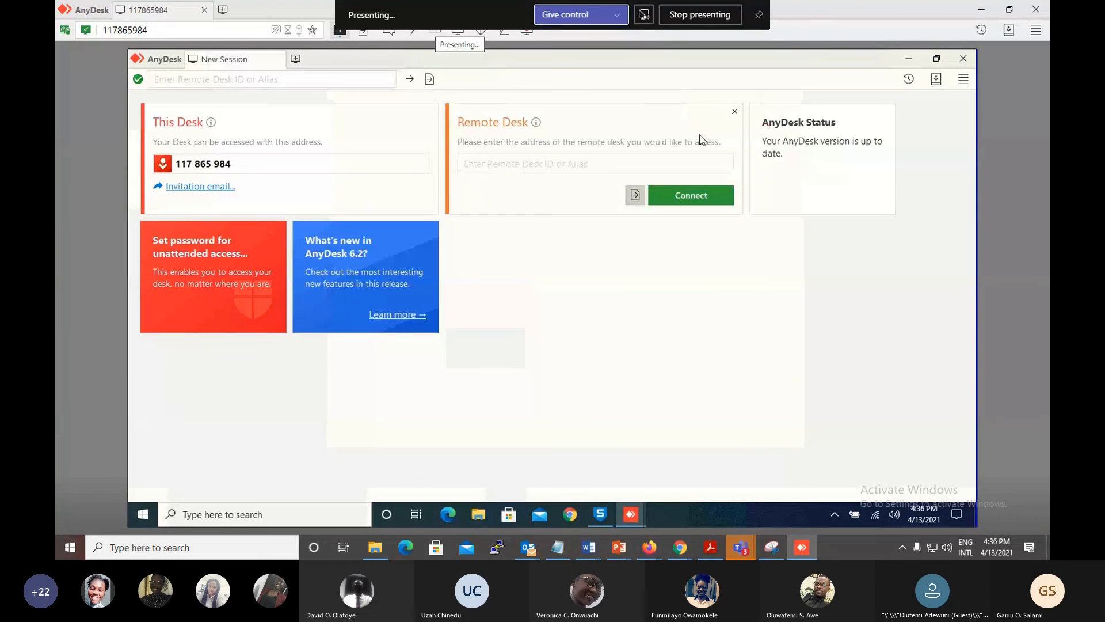
click(908, 60)
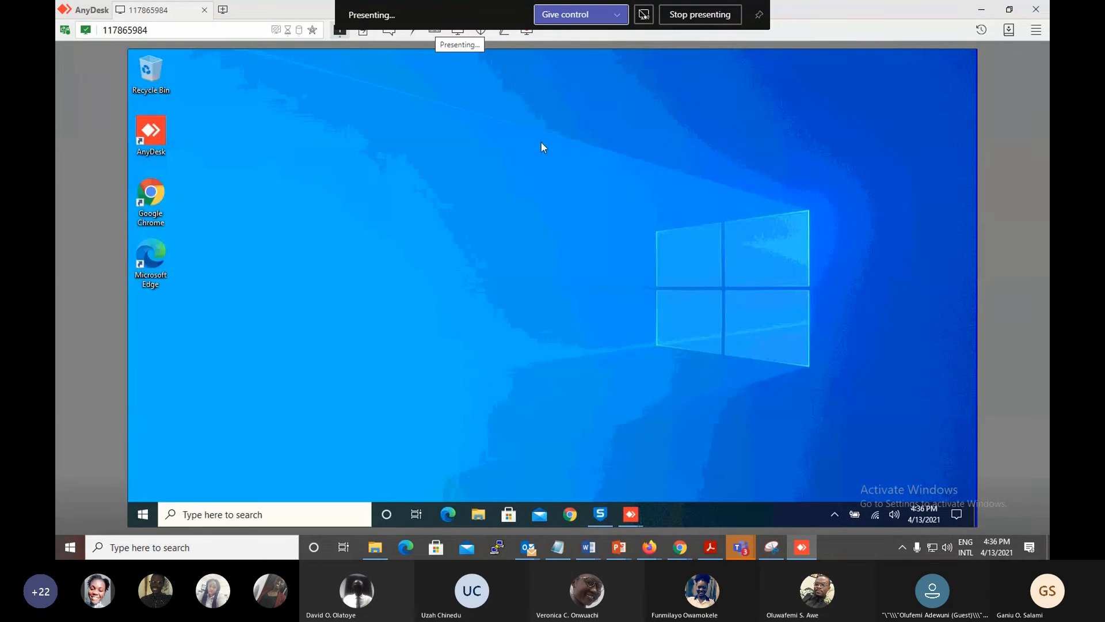
click(153, 190)
double_click(152, 191)
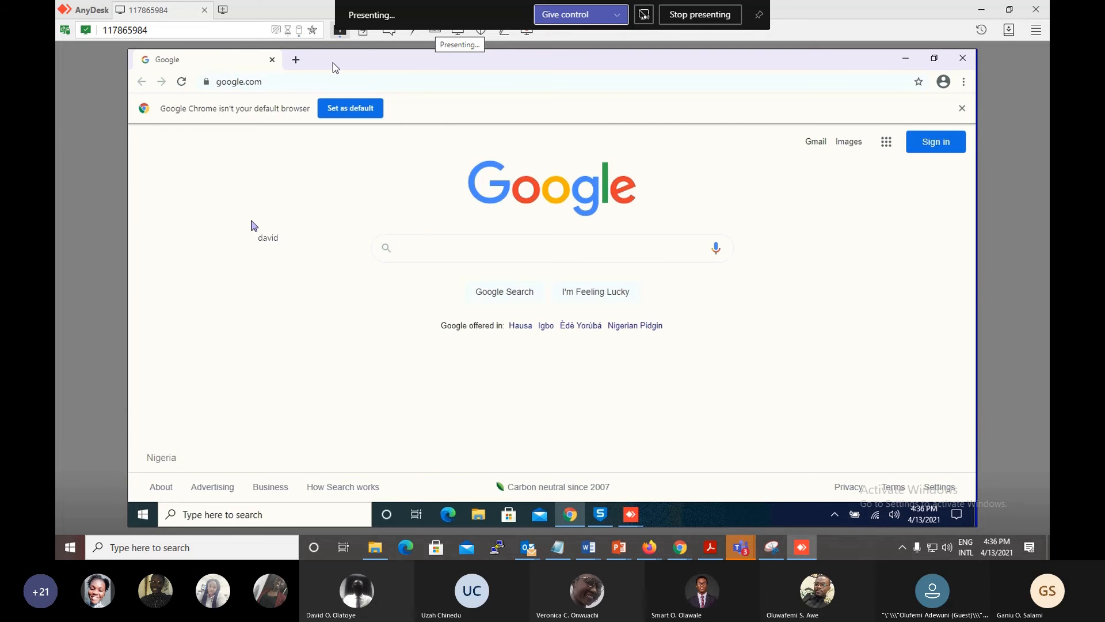
- Open a new tab in the remote Chrome browser and submit vanguardng,com to look for the Vanguard newspaper site
click(295, 61)
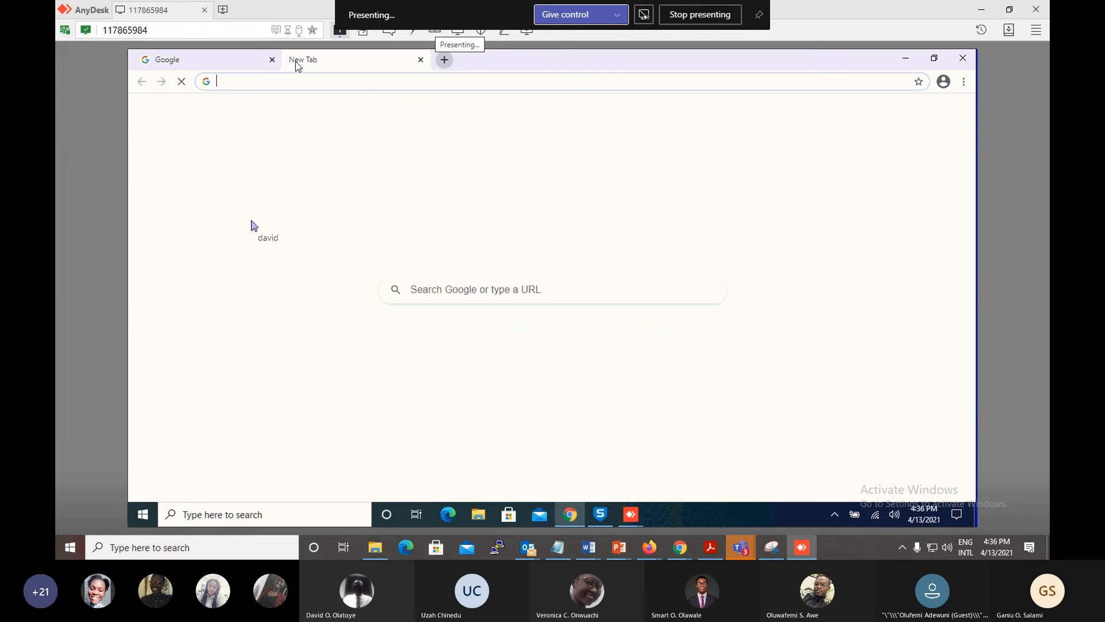
click(301, 83)
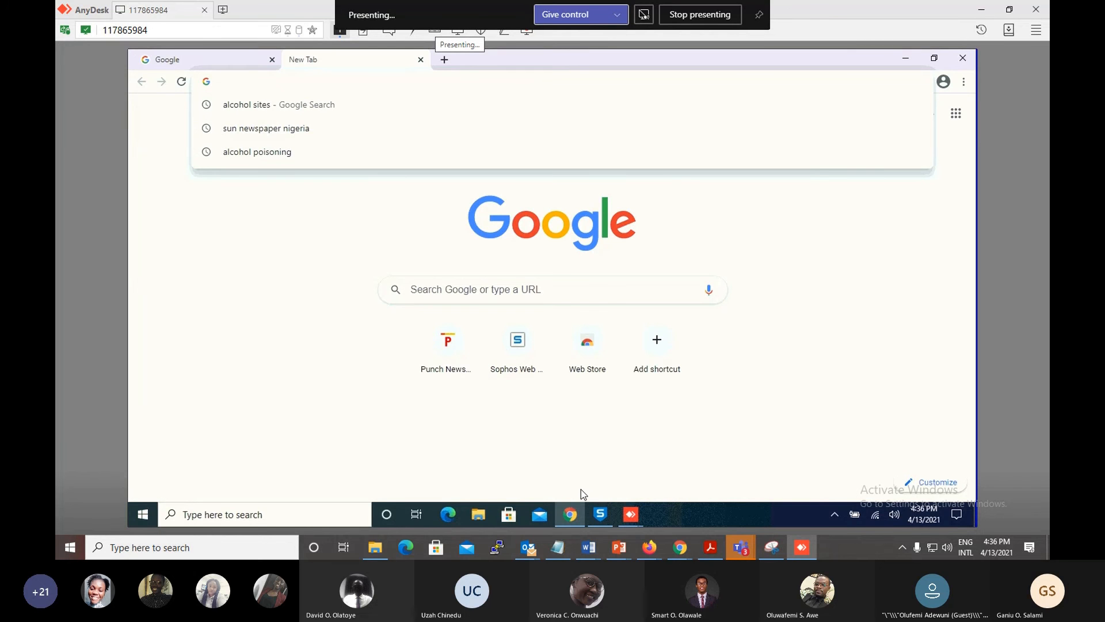
text(v)
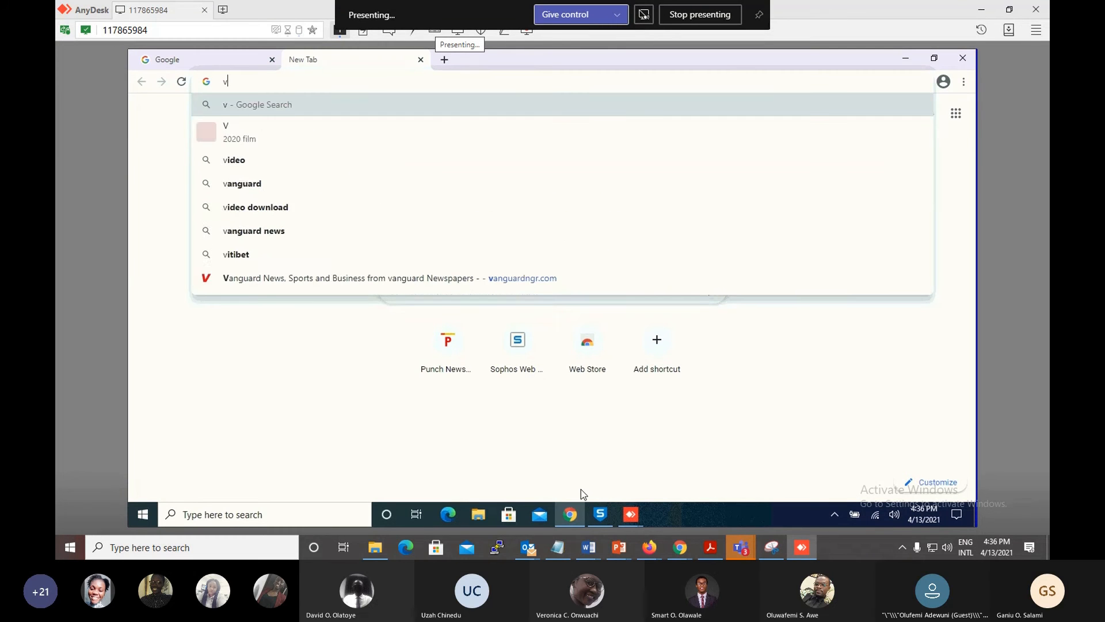
text(angu)
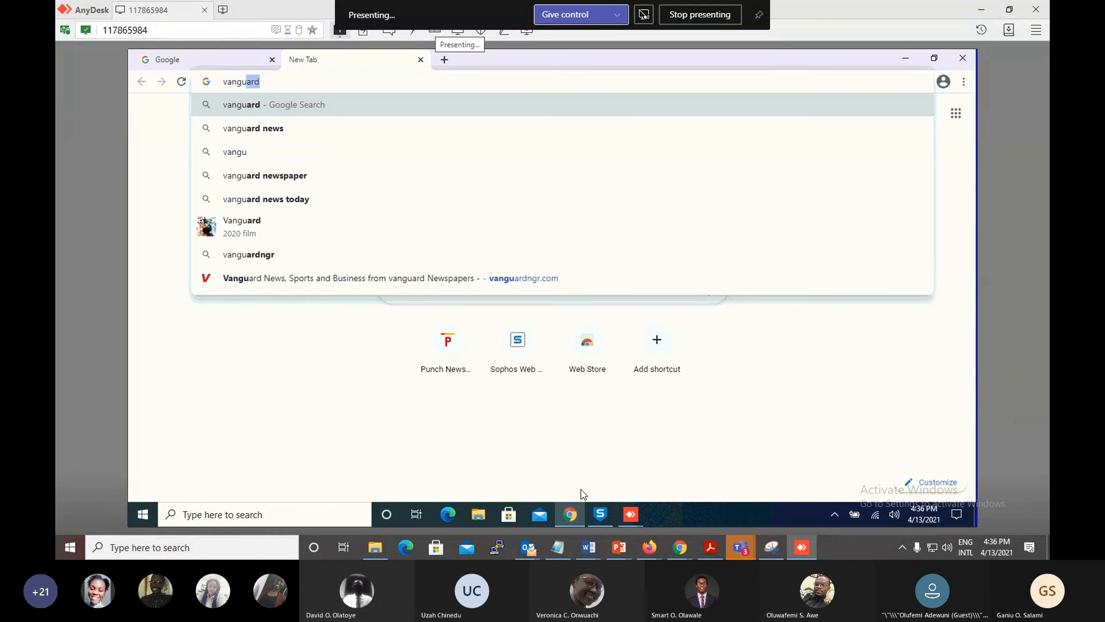
text(g)
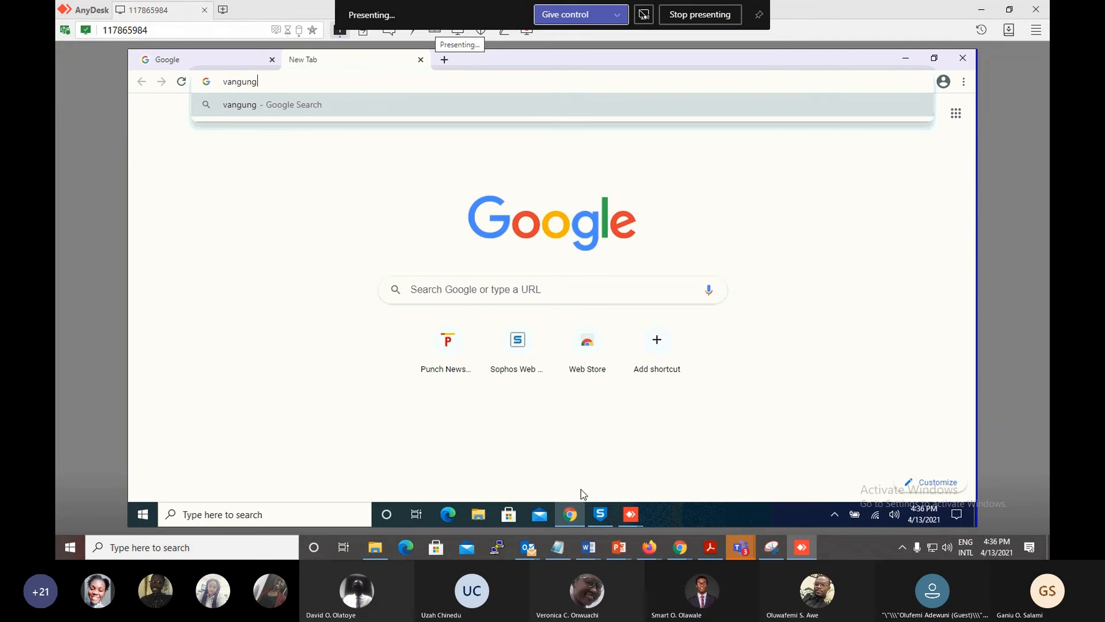
key(BackSpace)
key(BackSpace)
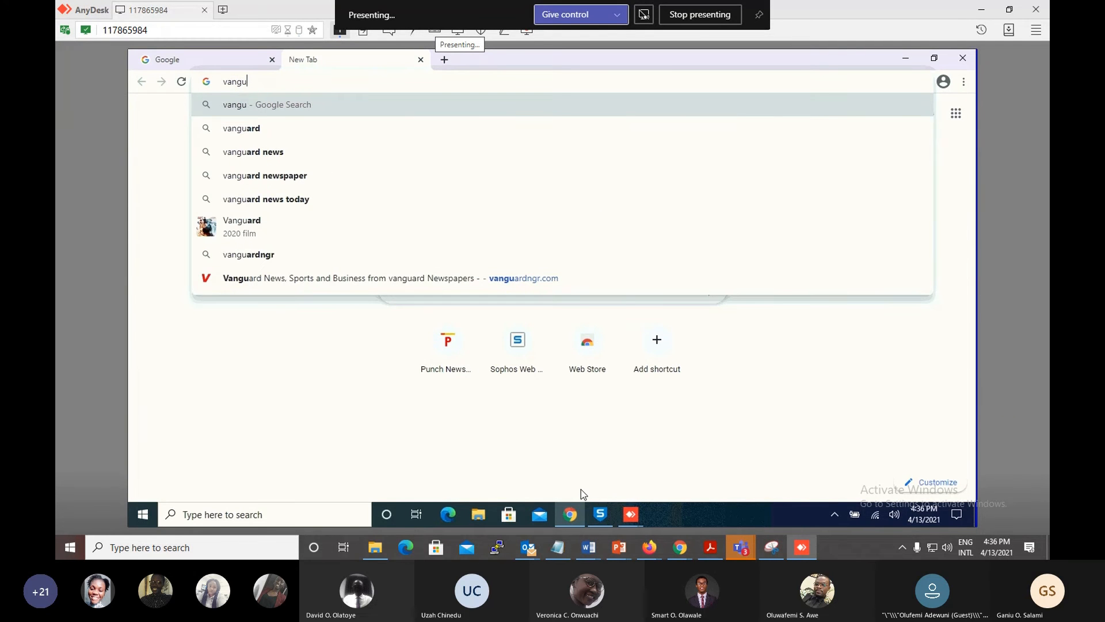
text(ard)
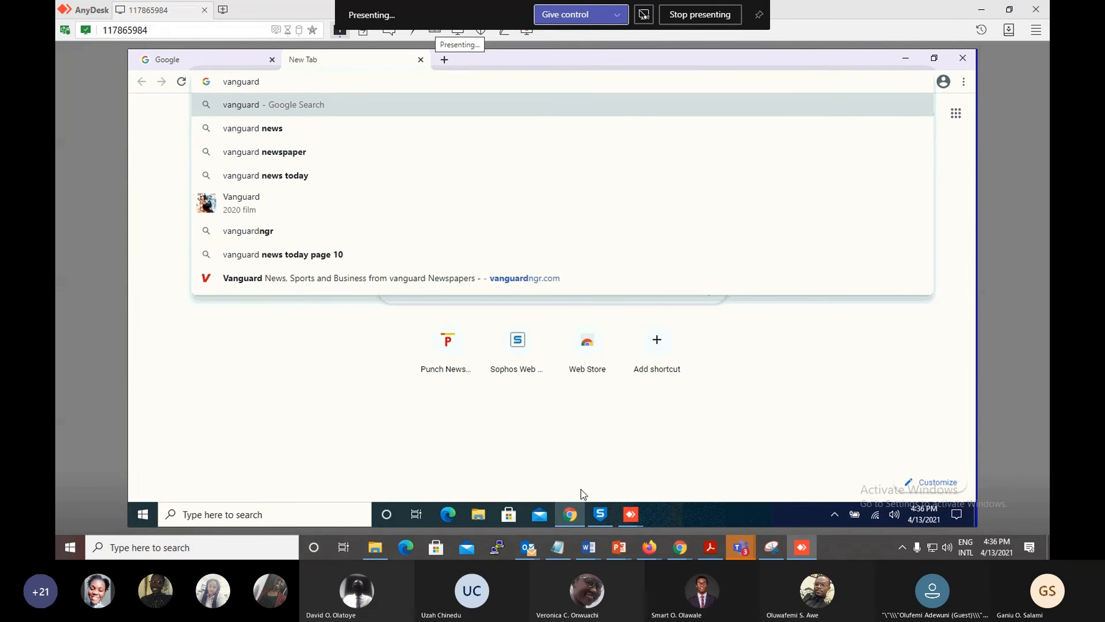
text(ngr)
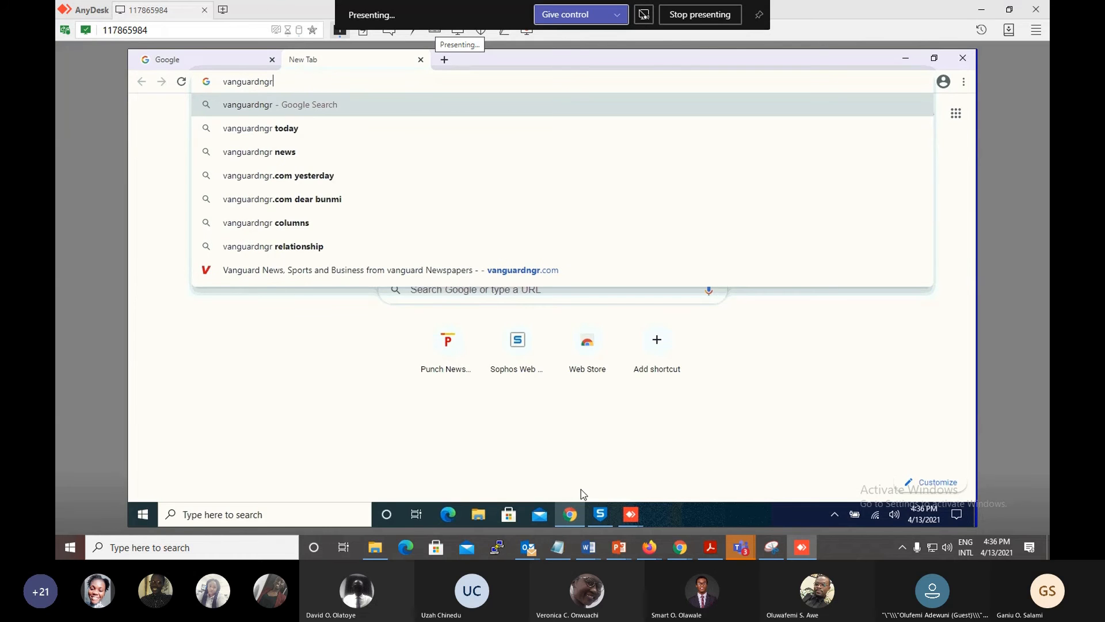
text(.com)
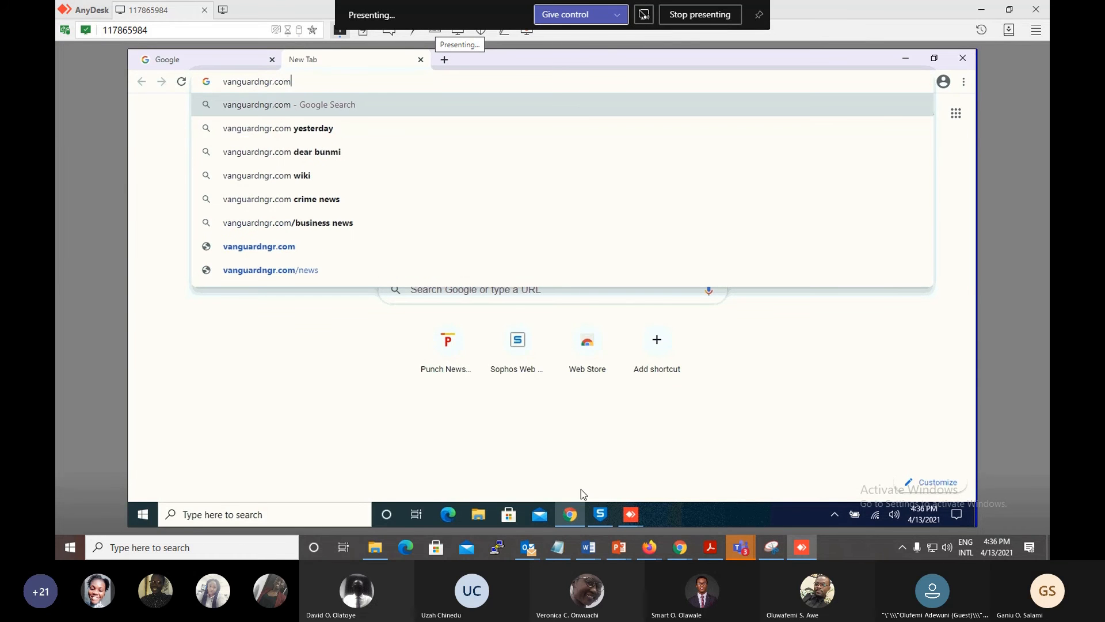
key(BackSpace)
key(BackSpace)
key(BackSpace)
key(BackSpace)
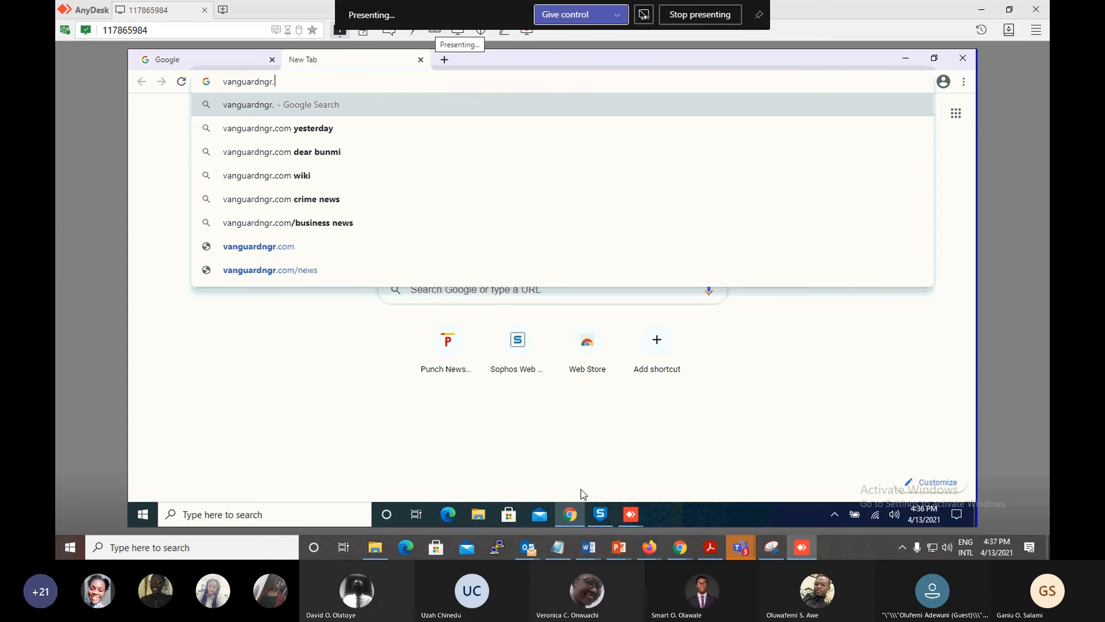
key(BackSpace)
text(,com)
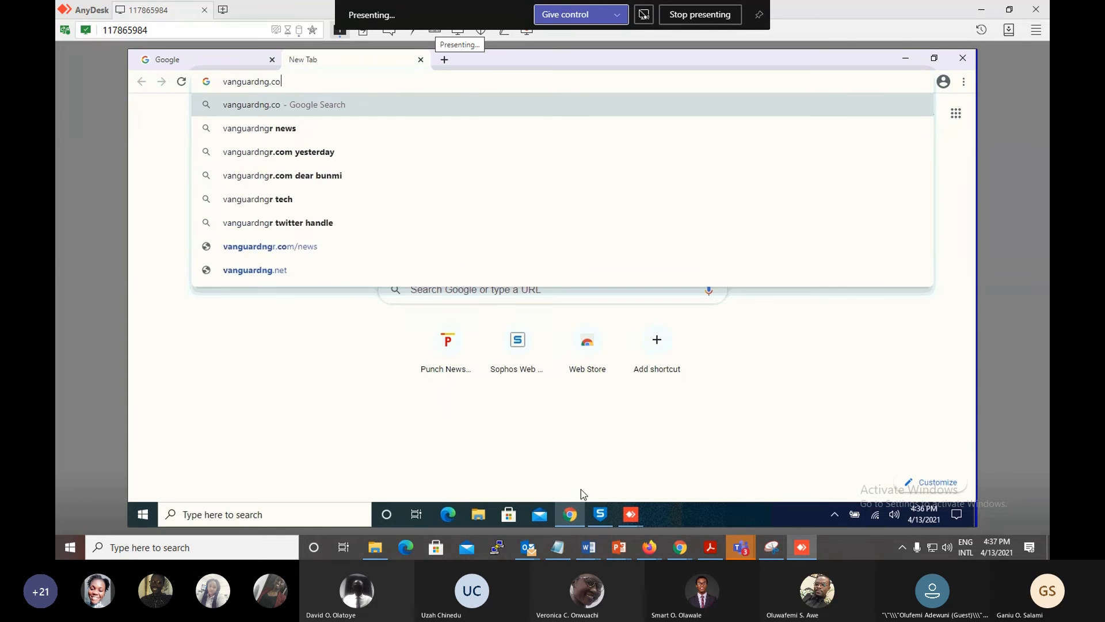
key(Return)
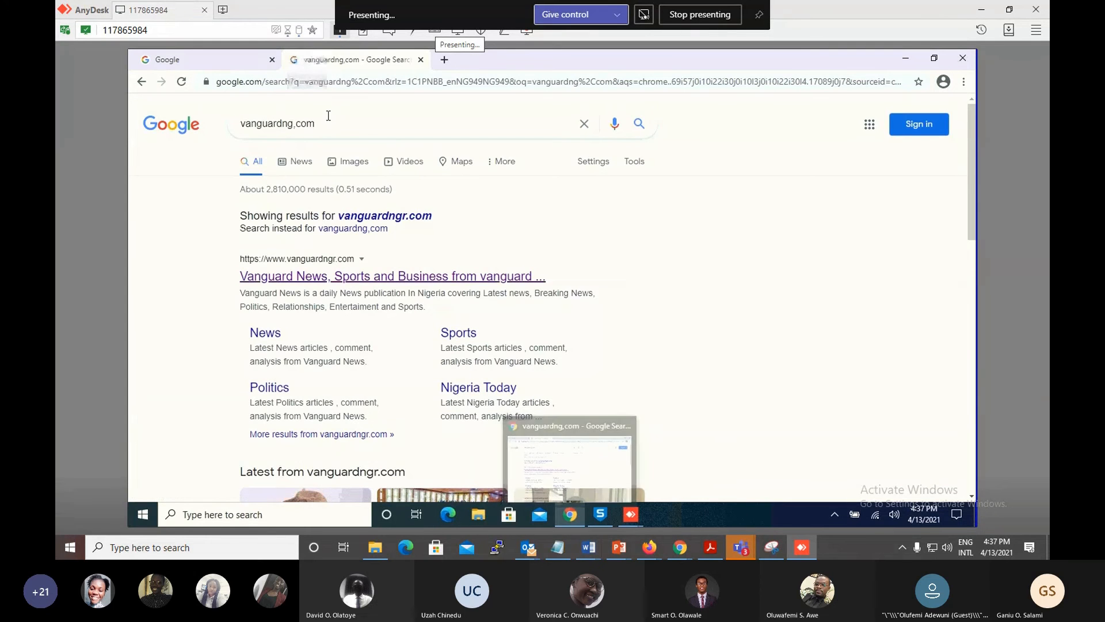
- Clear the search query and try to load vanguardng.com directly as the web address
click(297, 125)
key(BackSpace)
text(.)
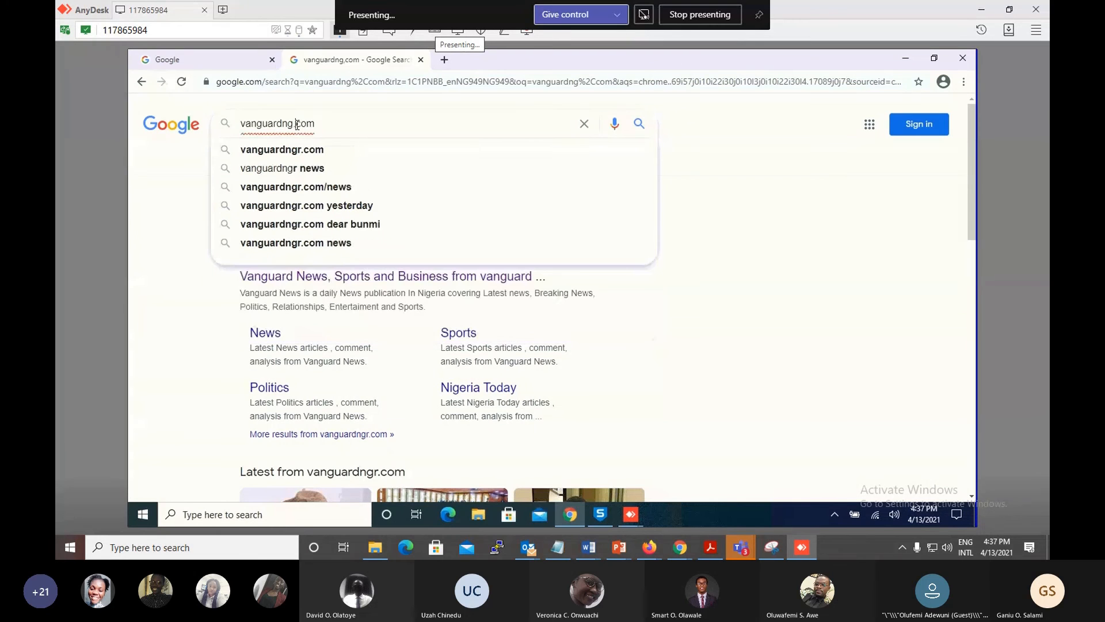
drag(319, 124, 228, 127)
key(ctrl+c)
key(BackSpace)
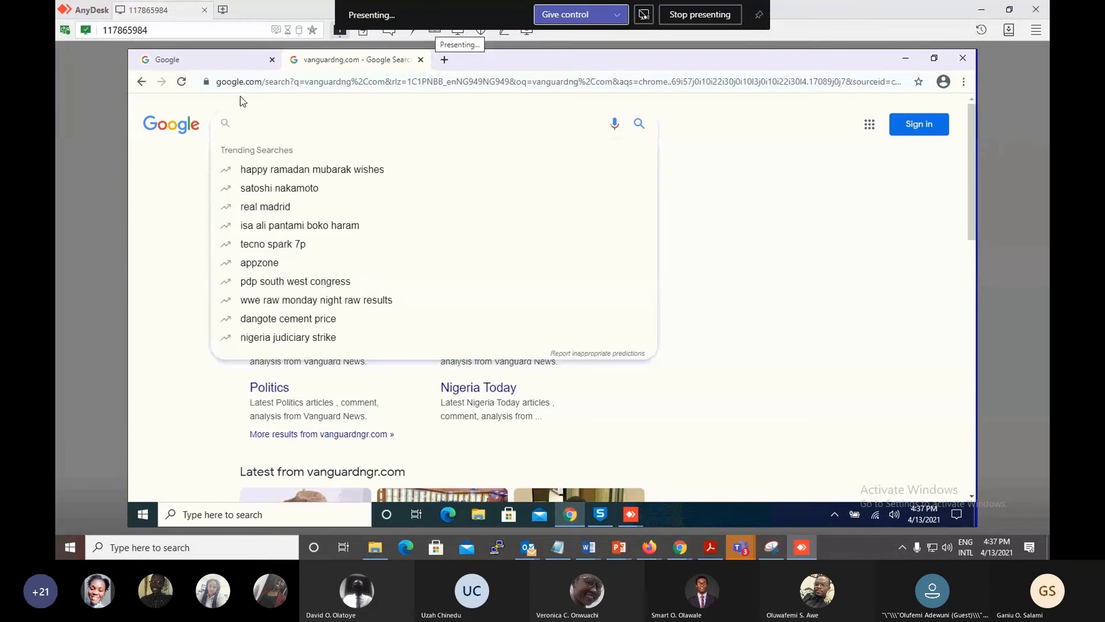
click(234, 84)
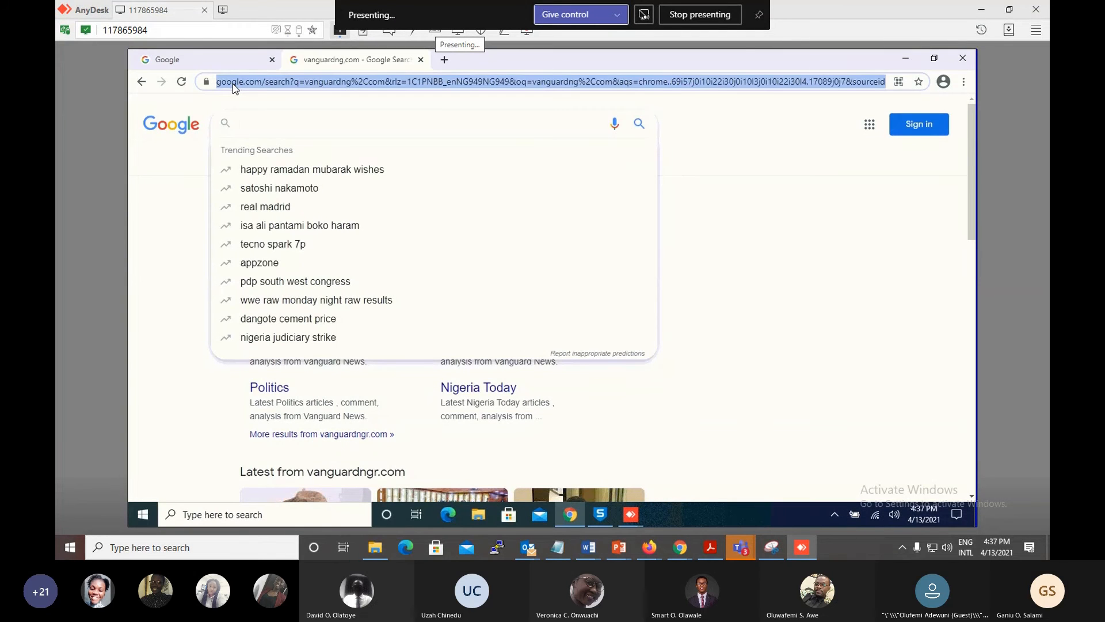
key(ctrl+v)
key(Return)
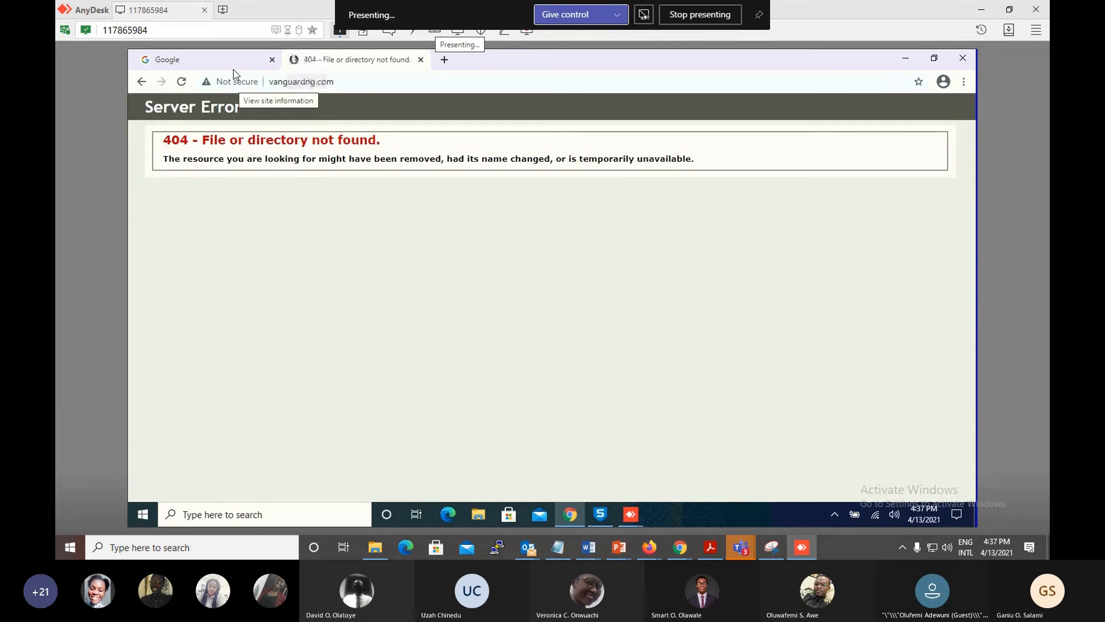
- Try to correct the site address by adding the missing r, submitting vanguardngrcom
click(315, 82)
text(r)
key(Return)
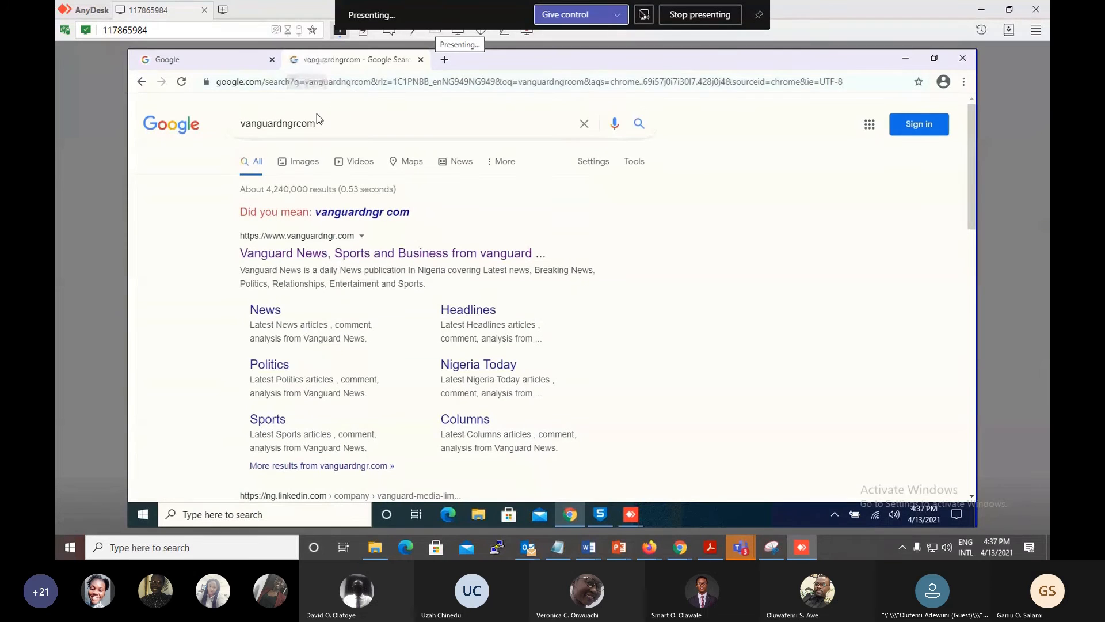
- Replace the address with vanguardngr.com and load the Vanguard newspaper site
click(336, 90)
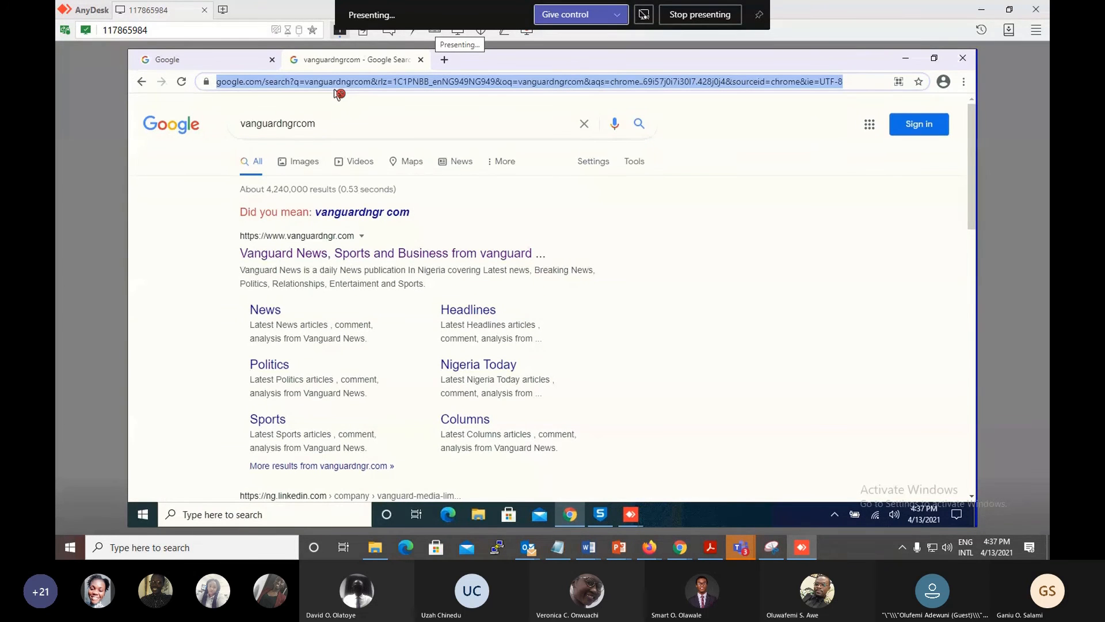
text(vang)
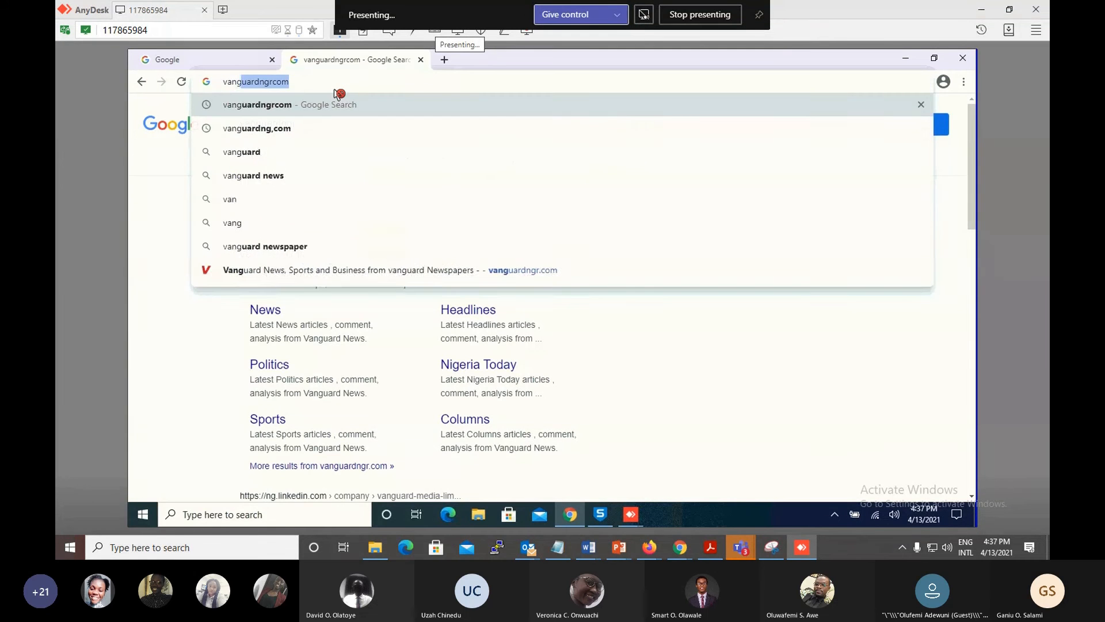
text(ura)
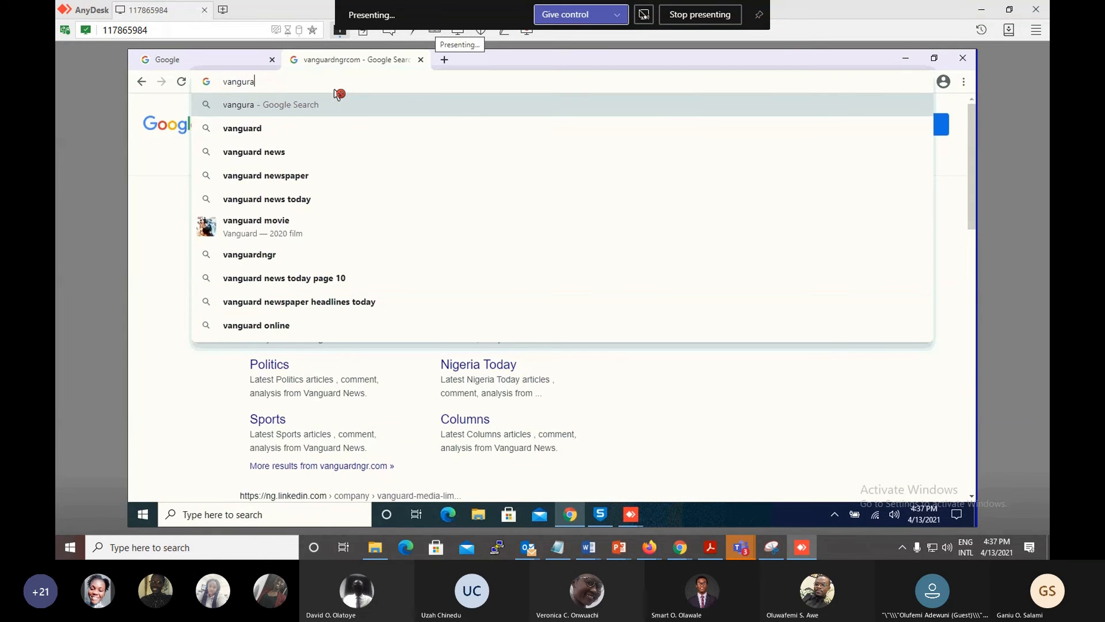
key(BackSpace)
key(BackSpace)
key(BackSpace)
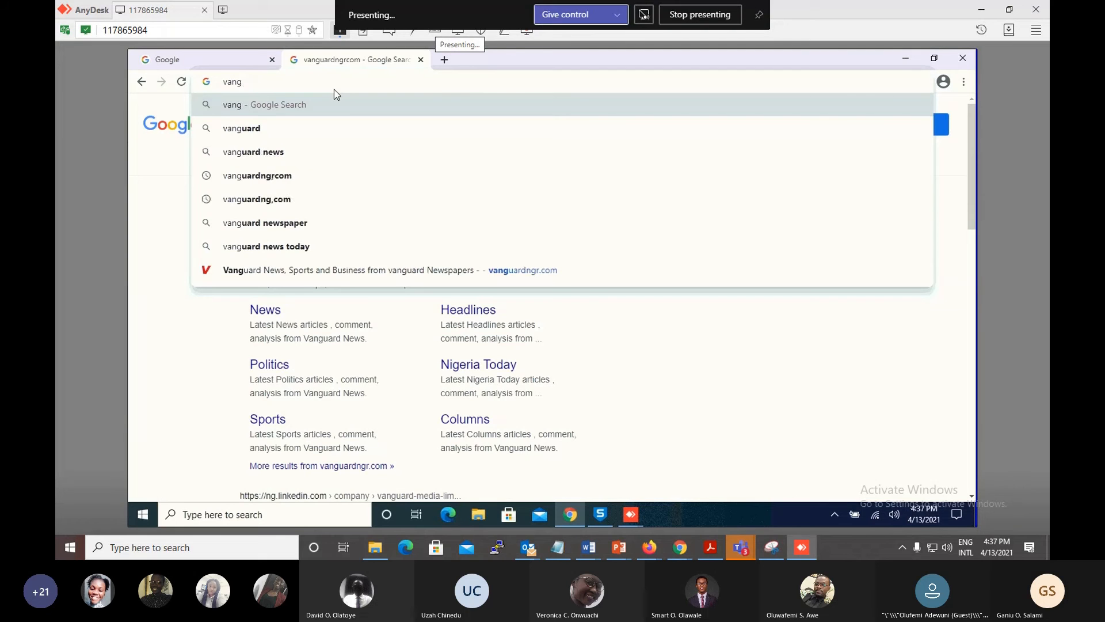
text(uardngrcom)
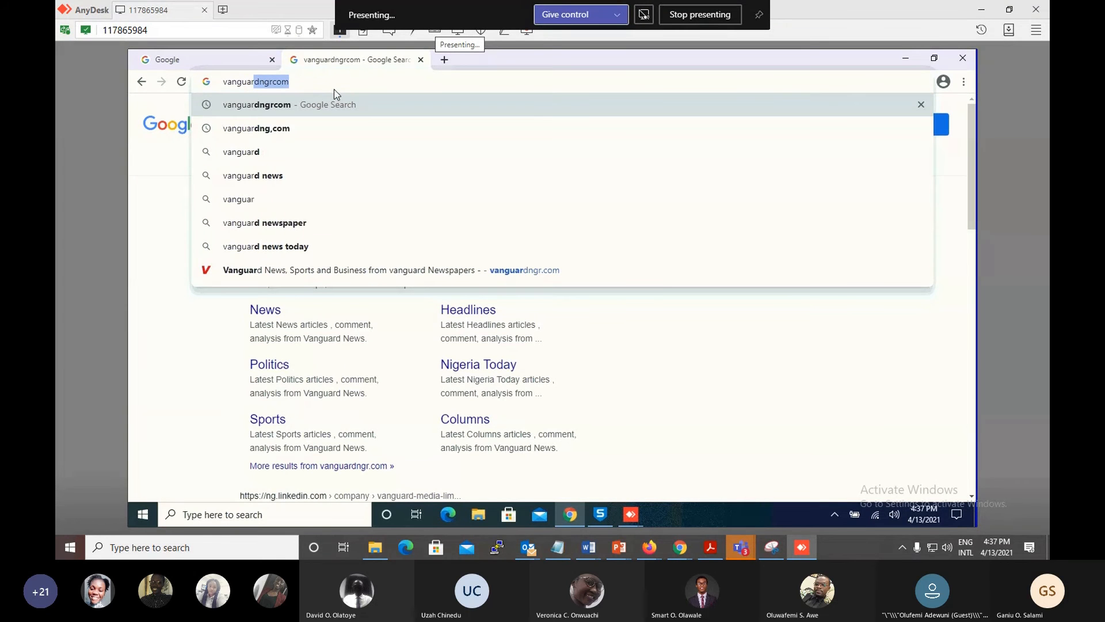
key(Right)
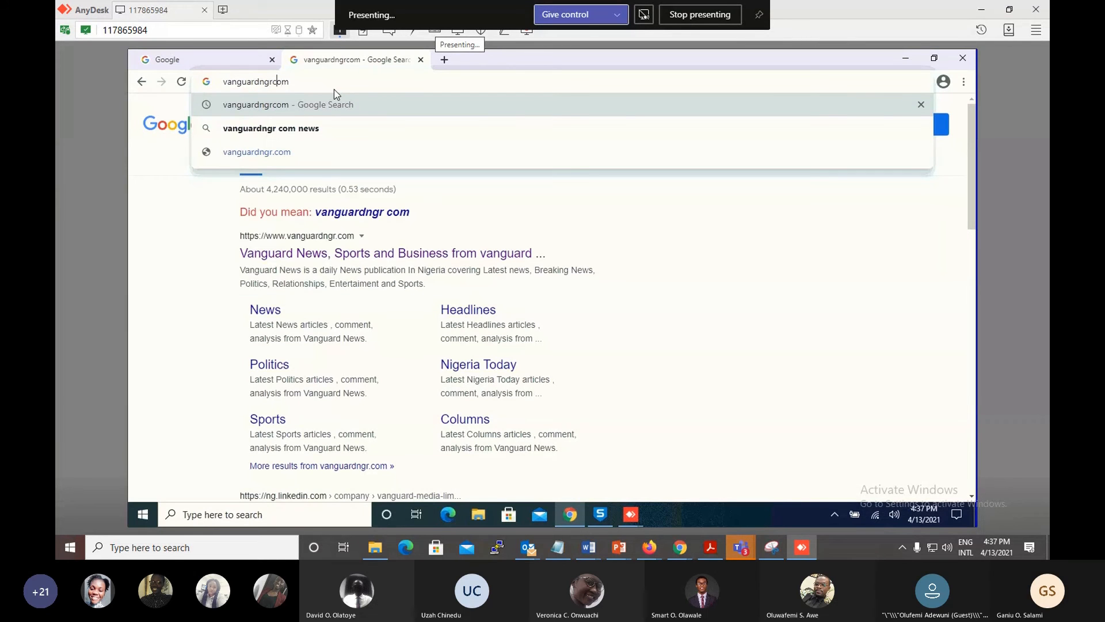
text(.)
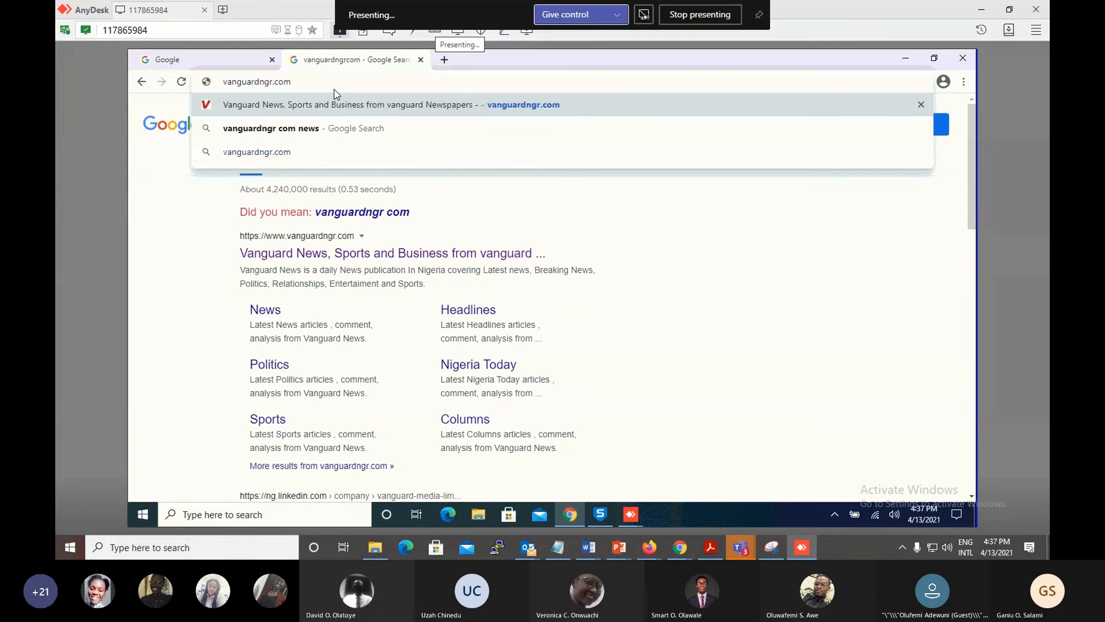
key(Return)
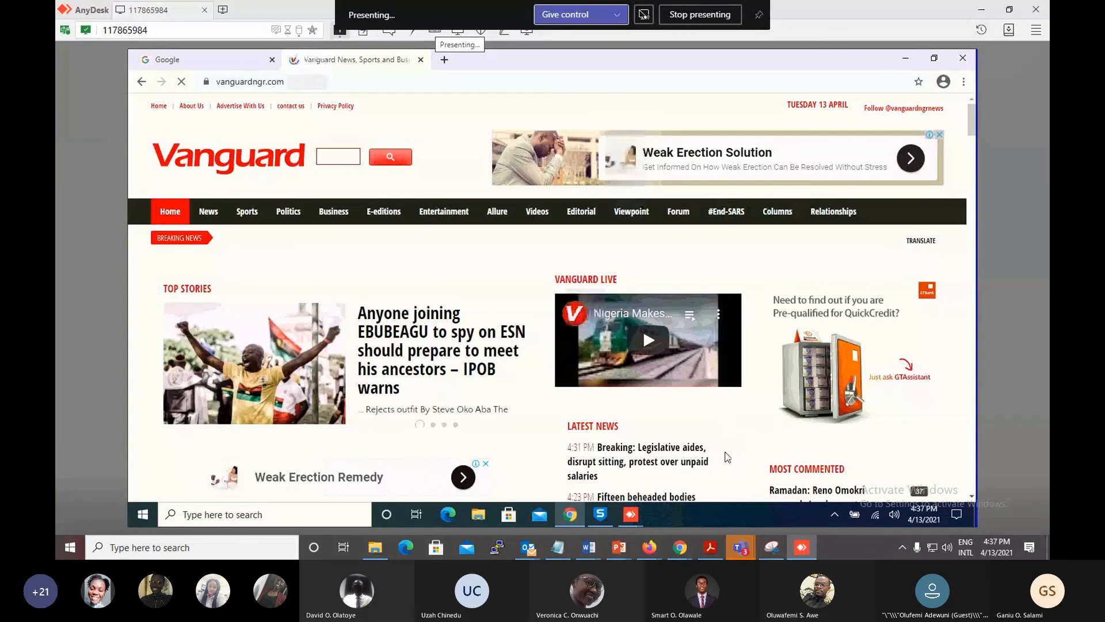
- Switch to the Sophos Central window in Firefox and open the Endpoint Protection policies
mouse_move(649, 547)
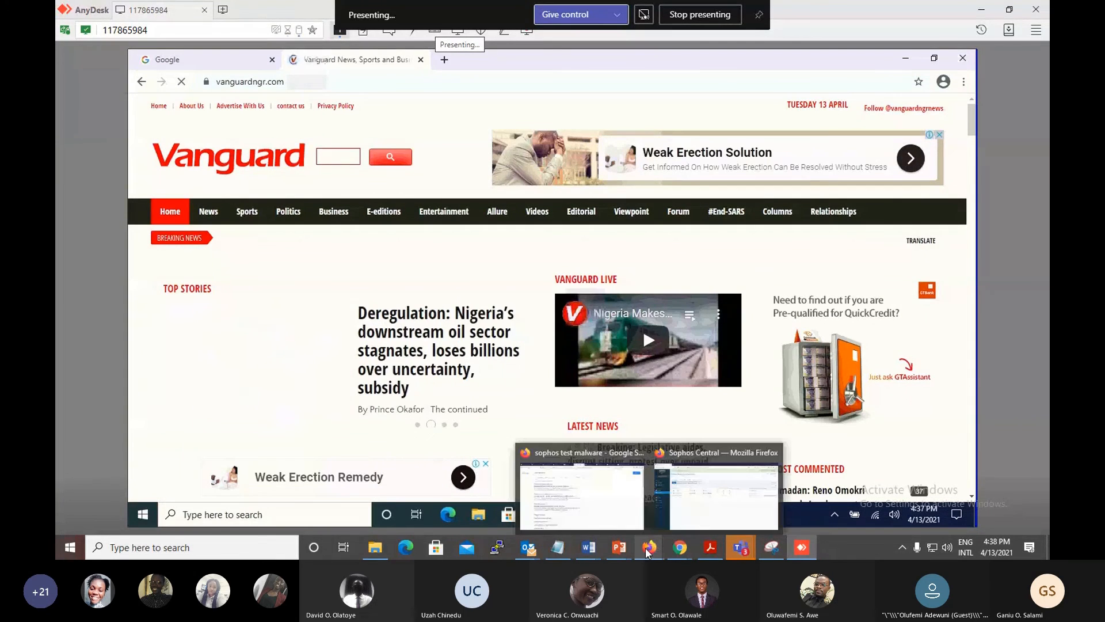
click(681, 499)
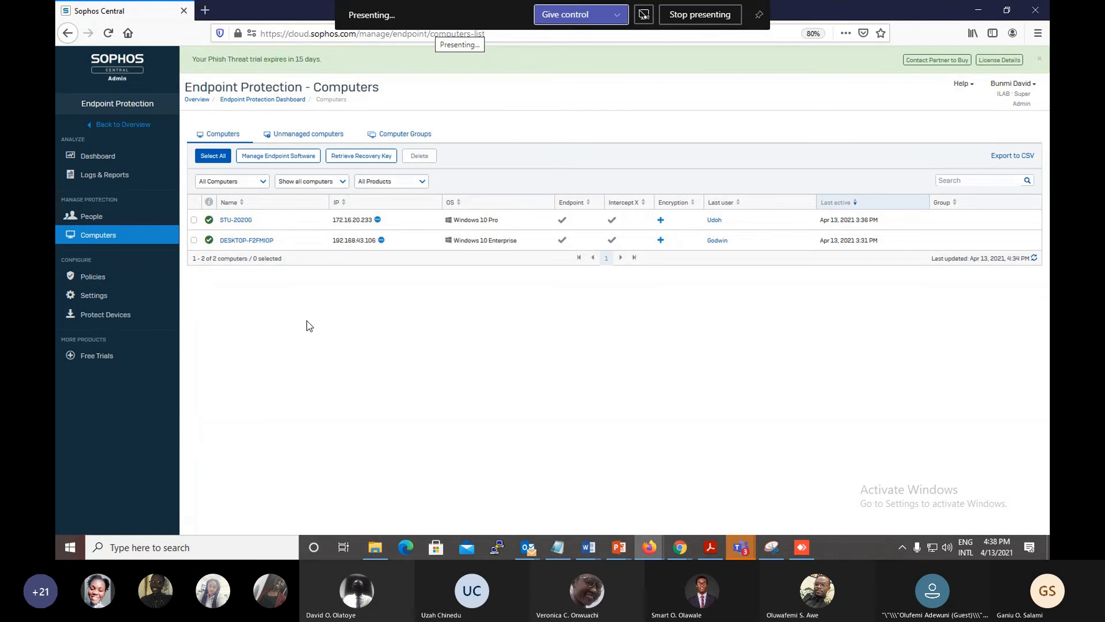
click(97, 277)
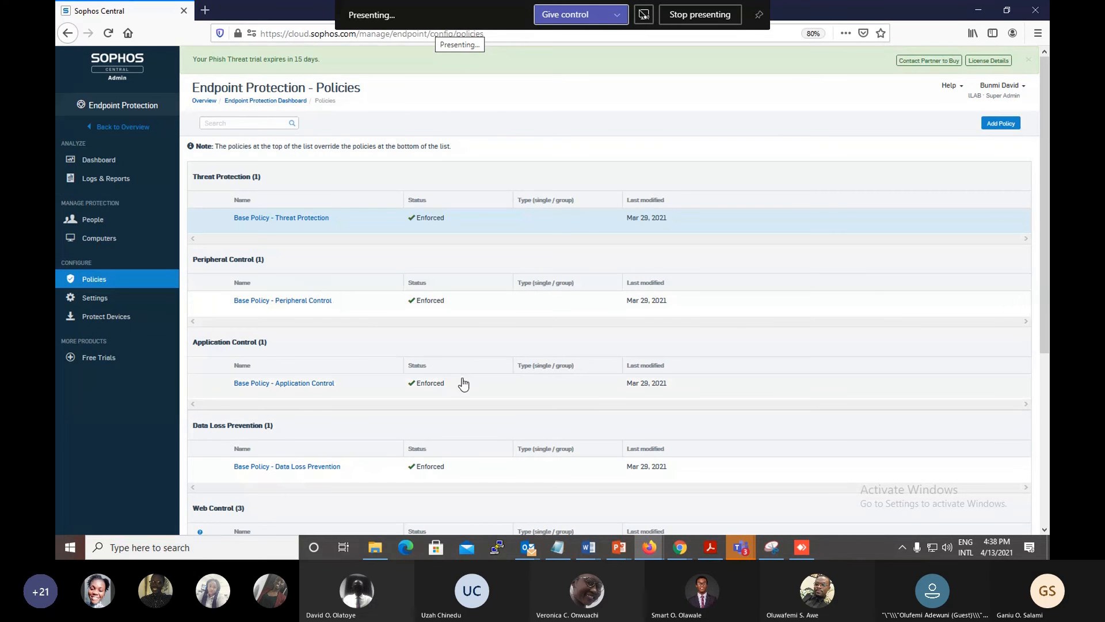
- Return to the AnyDesk session, decline the Vanguard site's notification request, and open punchng.com in a new tab
click(794, 549)
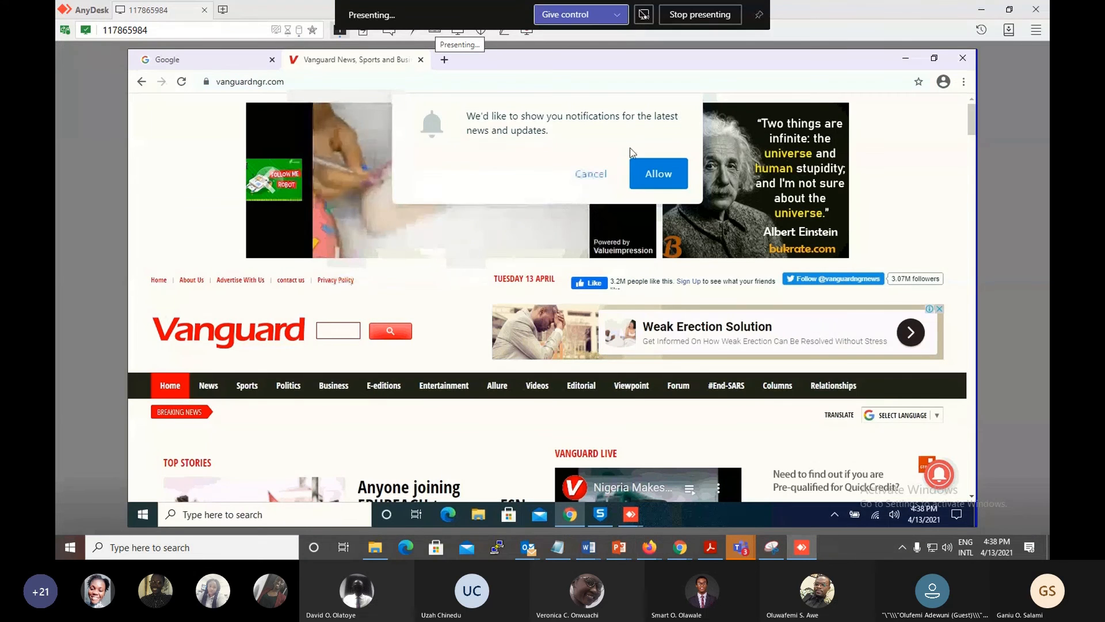
click(592, 175)
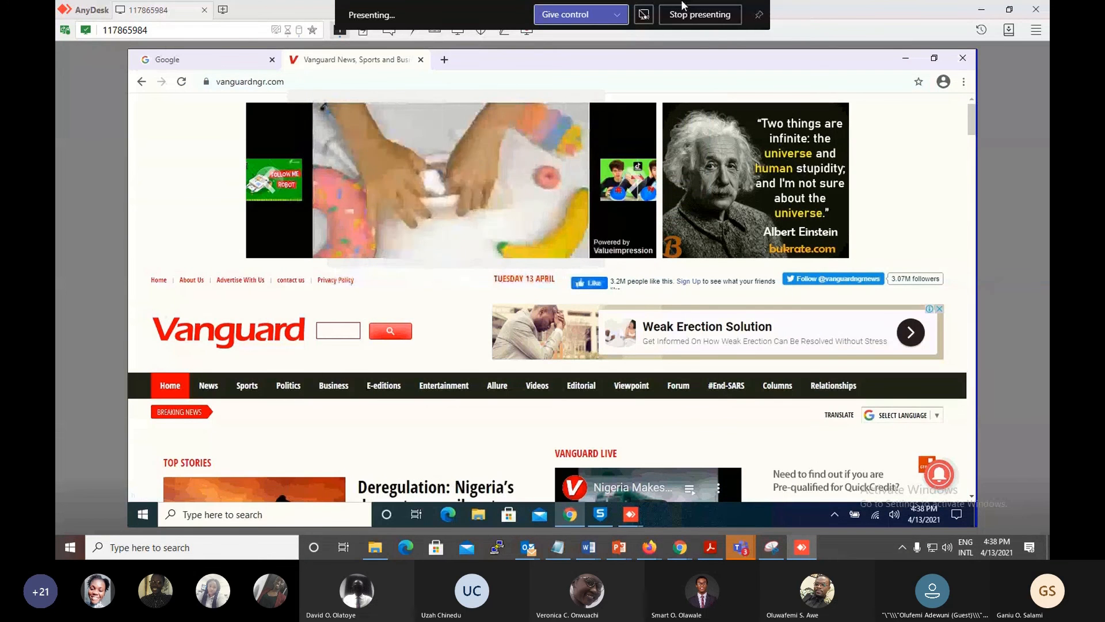
click(444, 59)
click(443, 76)
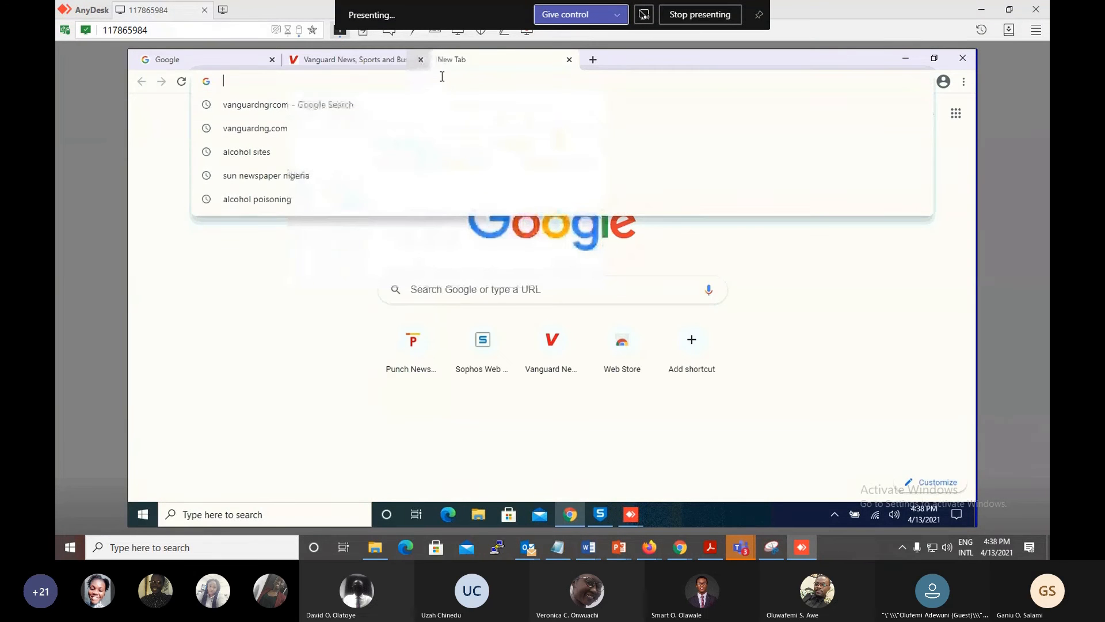
text(punch)
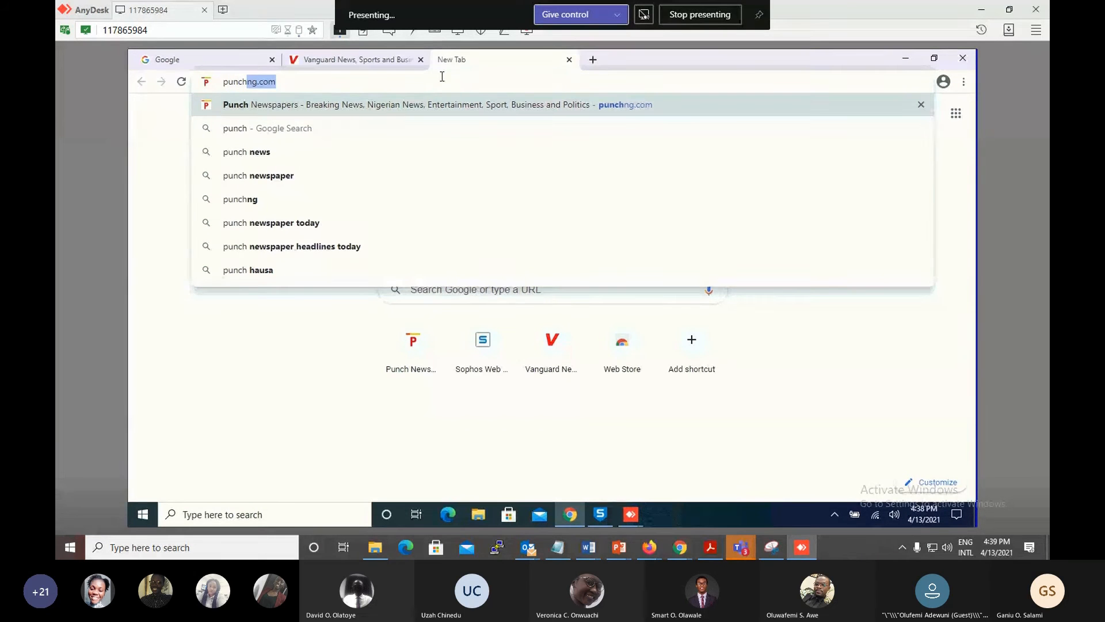
key(Return)
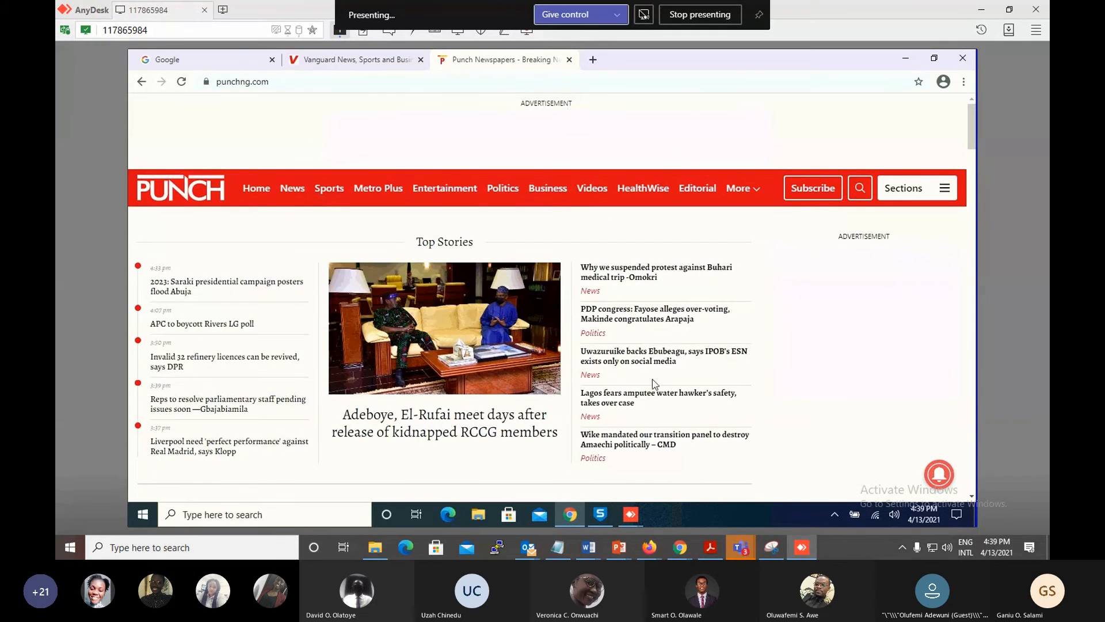
- Switch to the Sophos Central window and start a new policy with Web Control as its feature
mouse_move(649, 550)
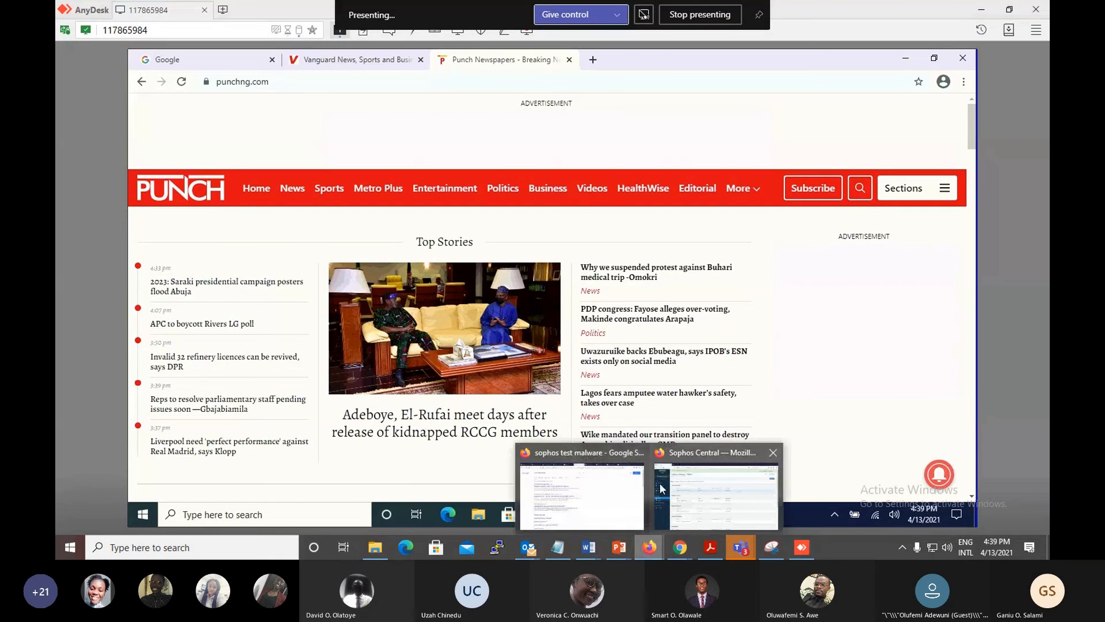
click(714, 500)
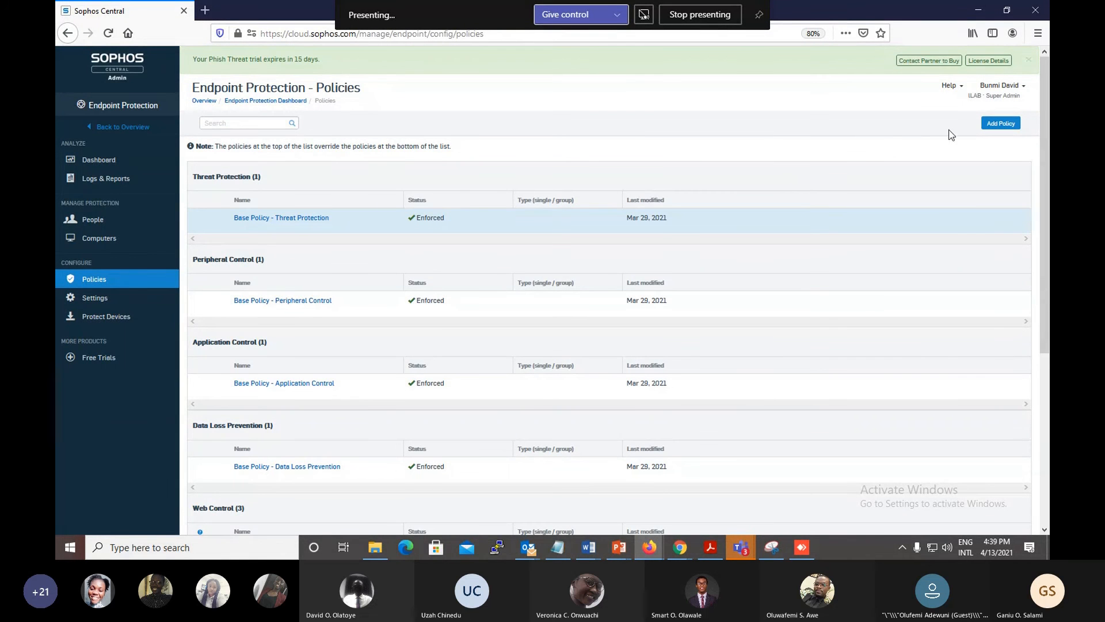
click(995, 126)
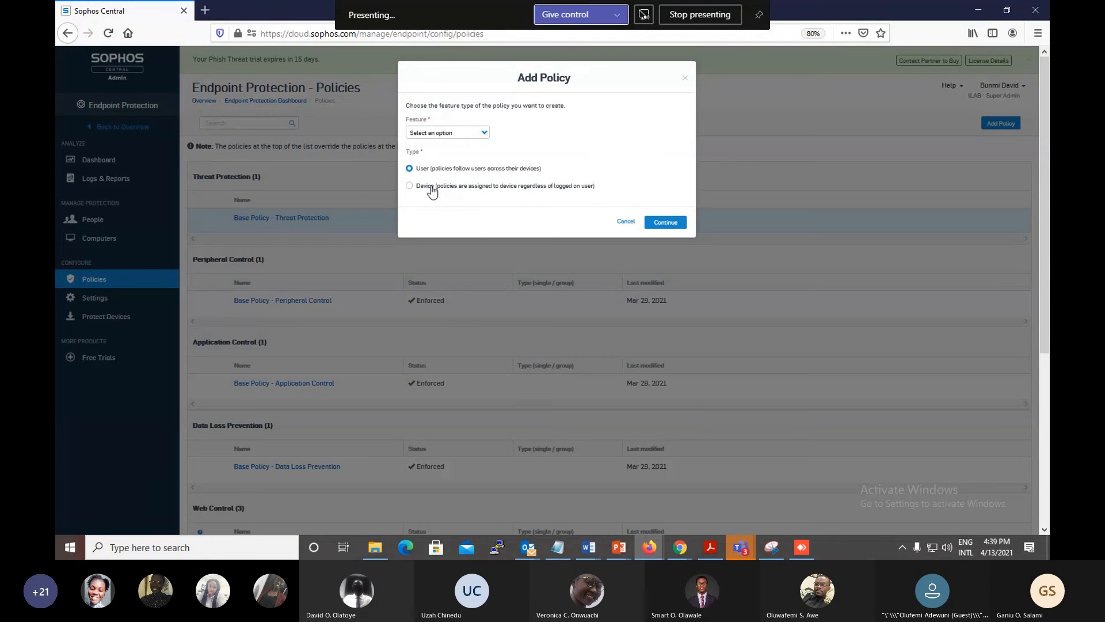
click(484, 133)
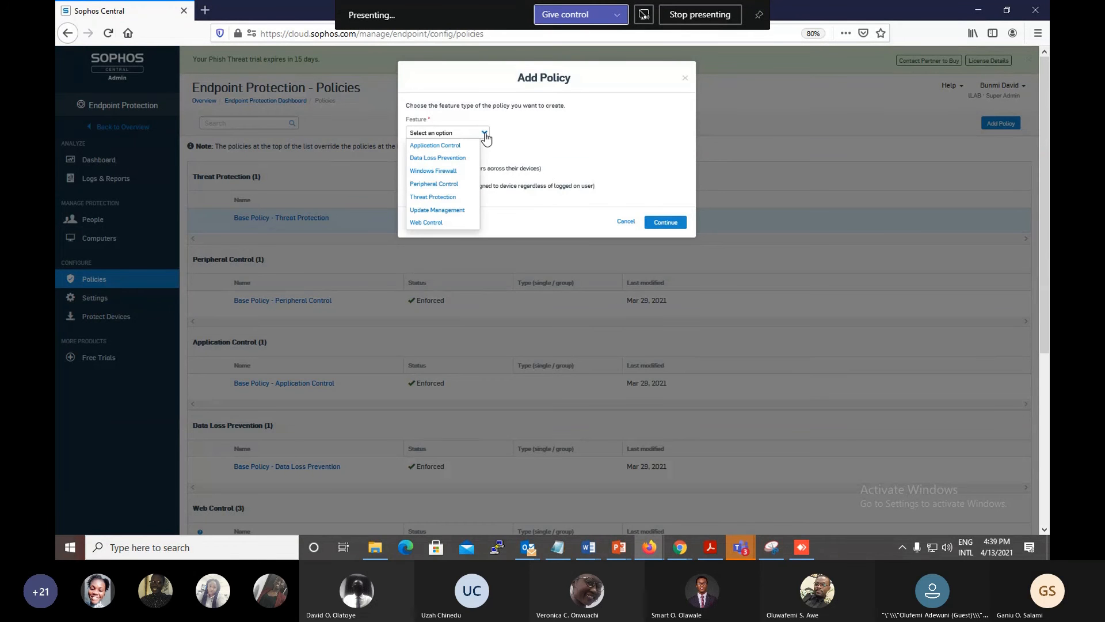
click(455, 224)
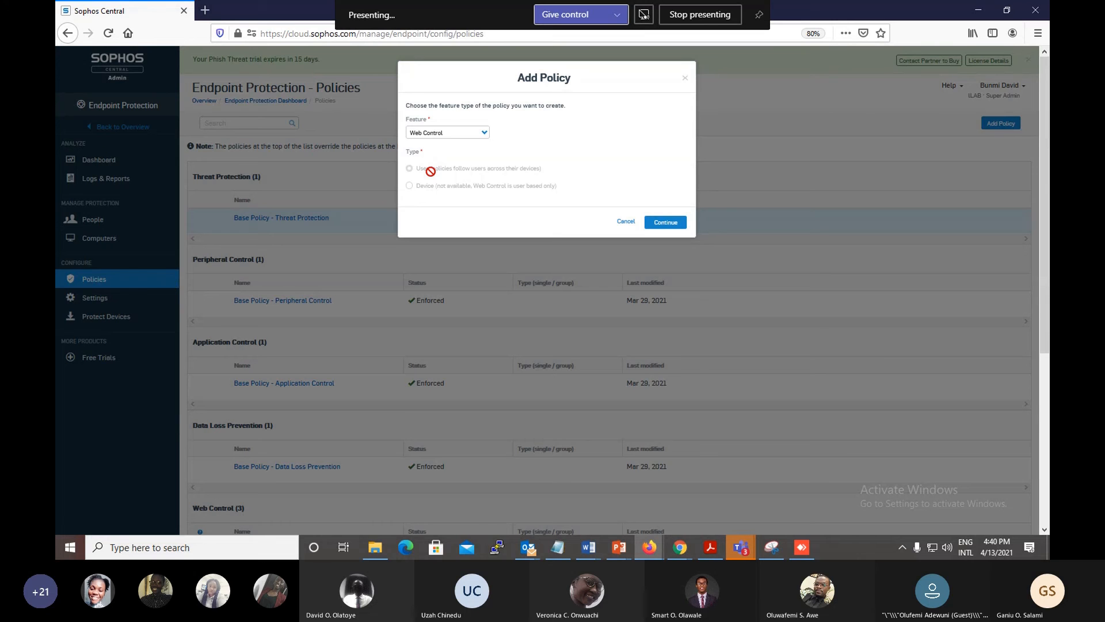
click(667, 224)
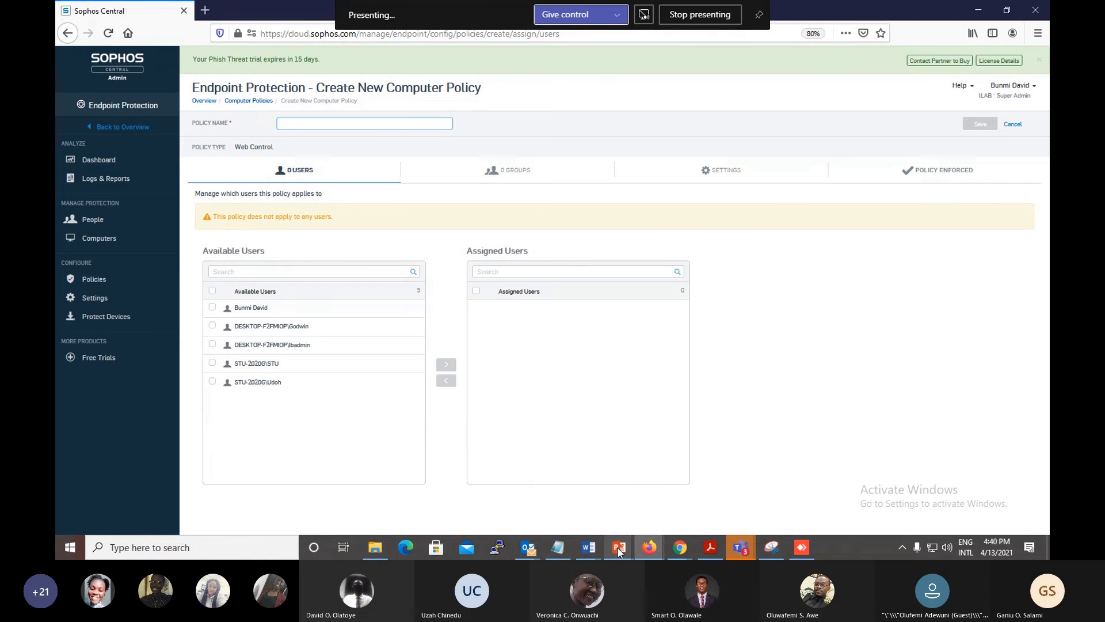
- Switch to the AnyDesk session and open a cmd window on the remote endpoint
mouse_move(619, 553)
mouse_move(803, 550)
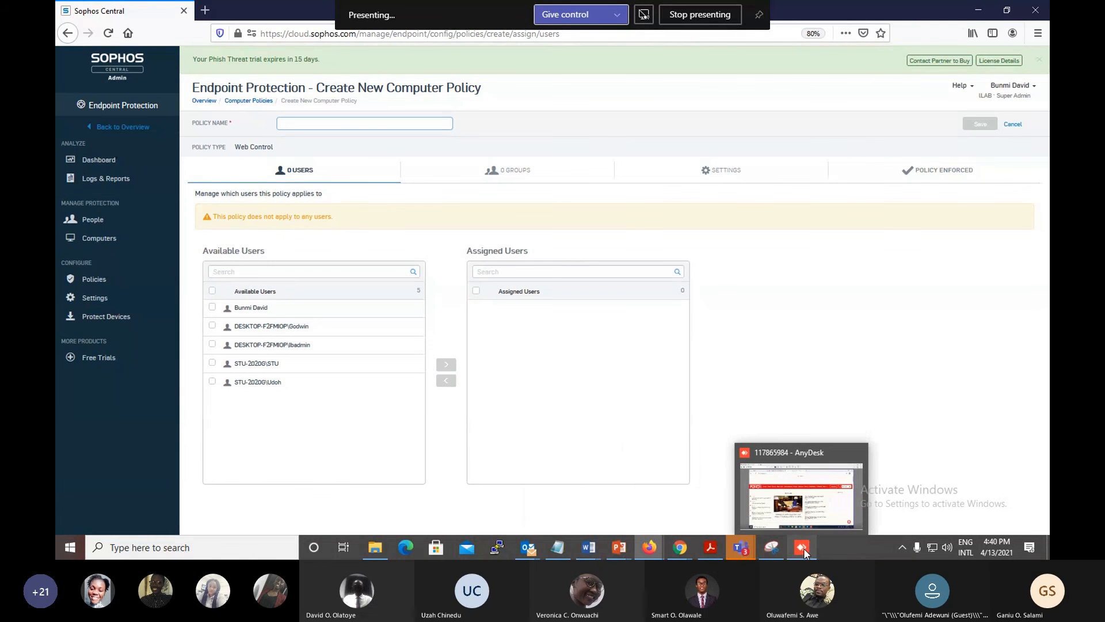
click(803, 548)
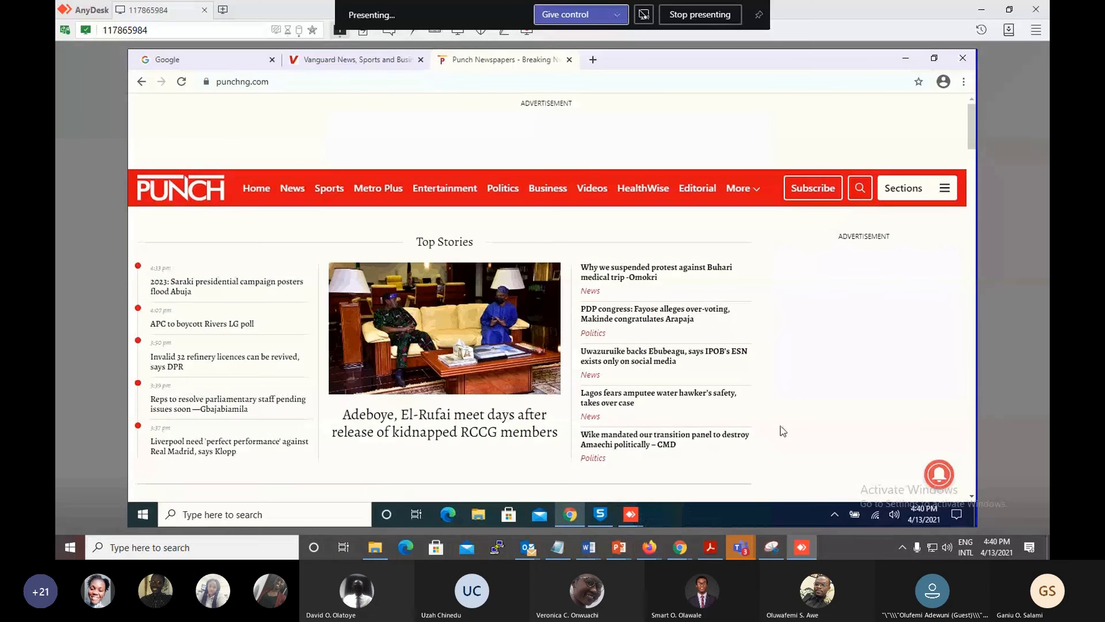
click(303, 514)
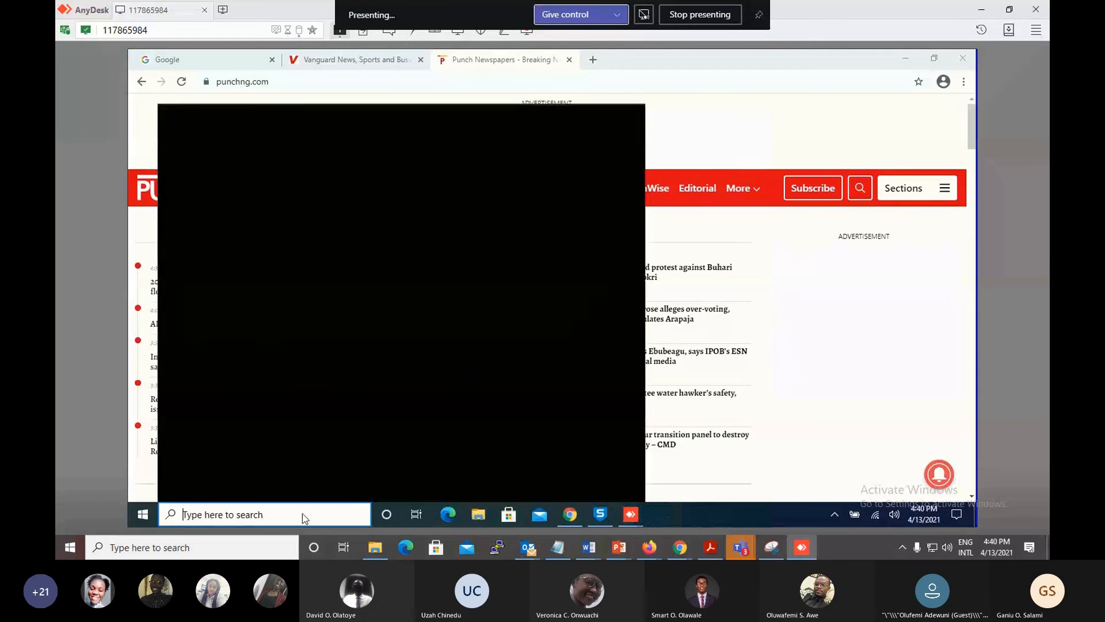
text(cmd)
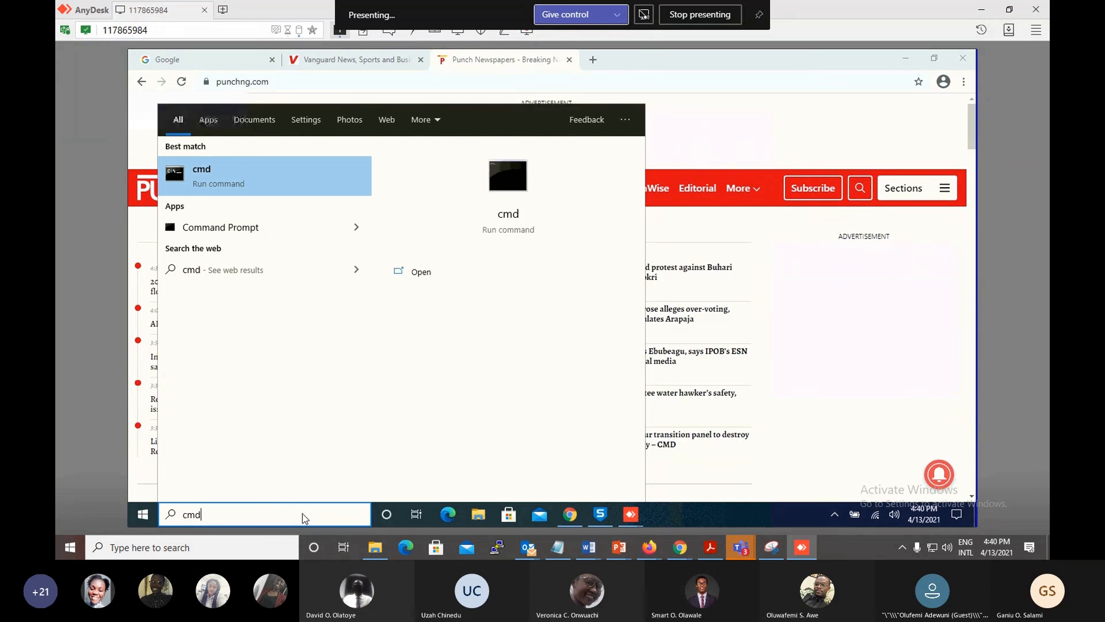
key(Return)
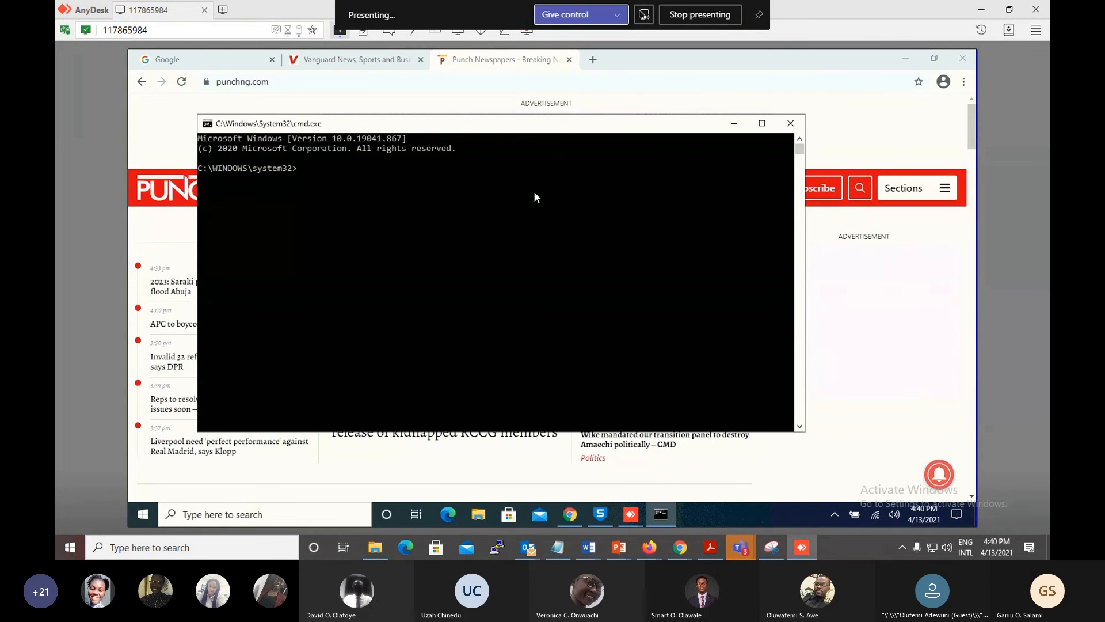
- Run whoami to identify the endpoint's logged-on user, and minimize the command window
text(whoa)
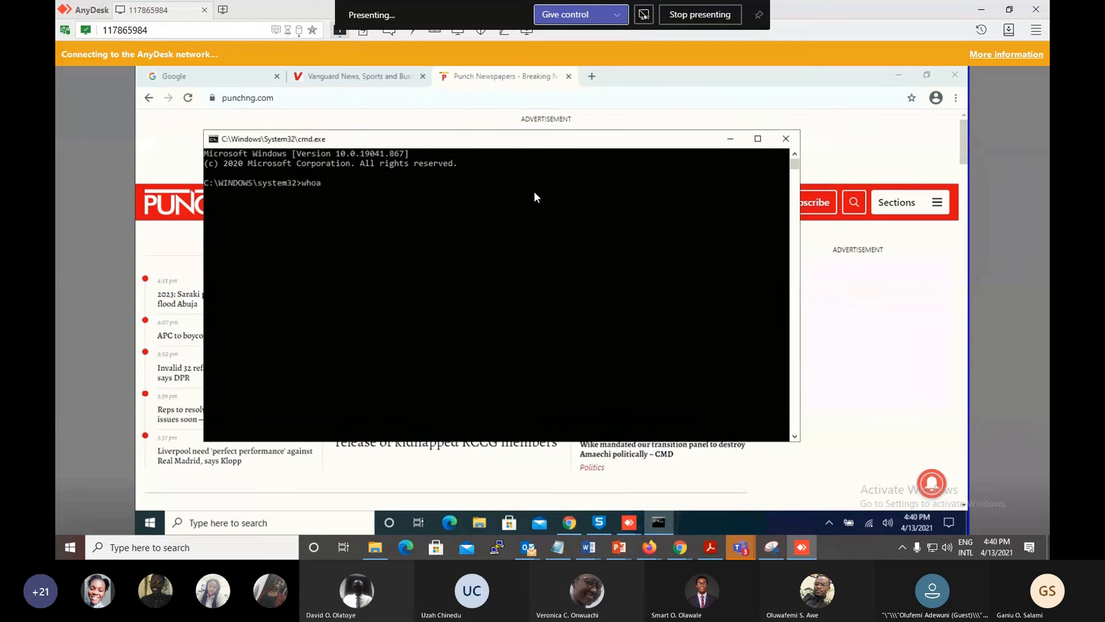
text(mi)
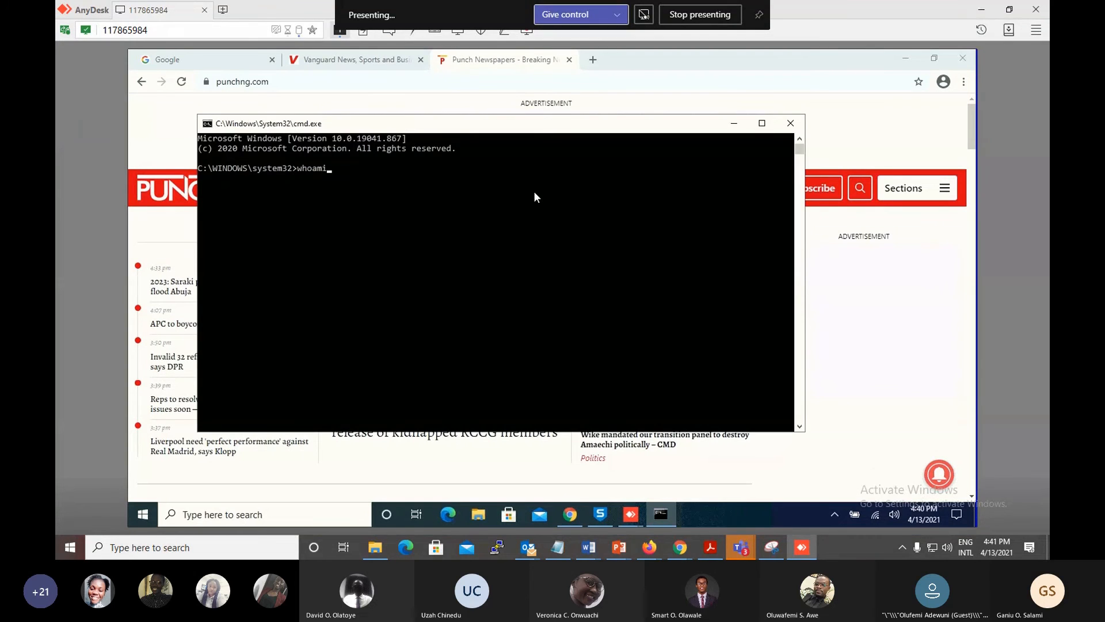
key(Return)
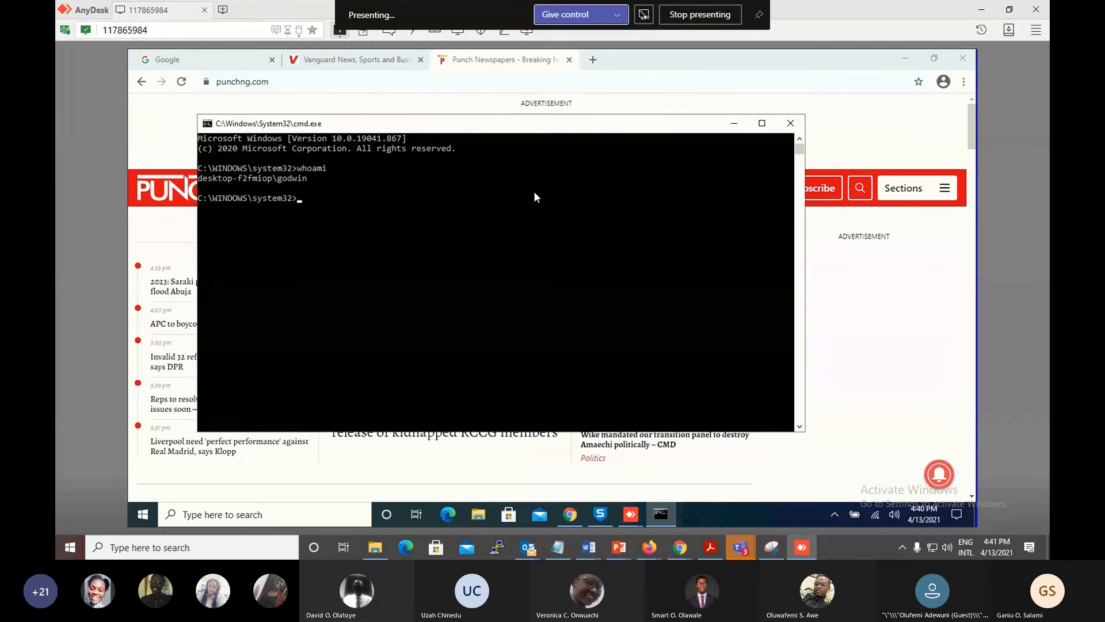
click(732, 124)
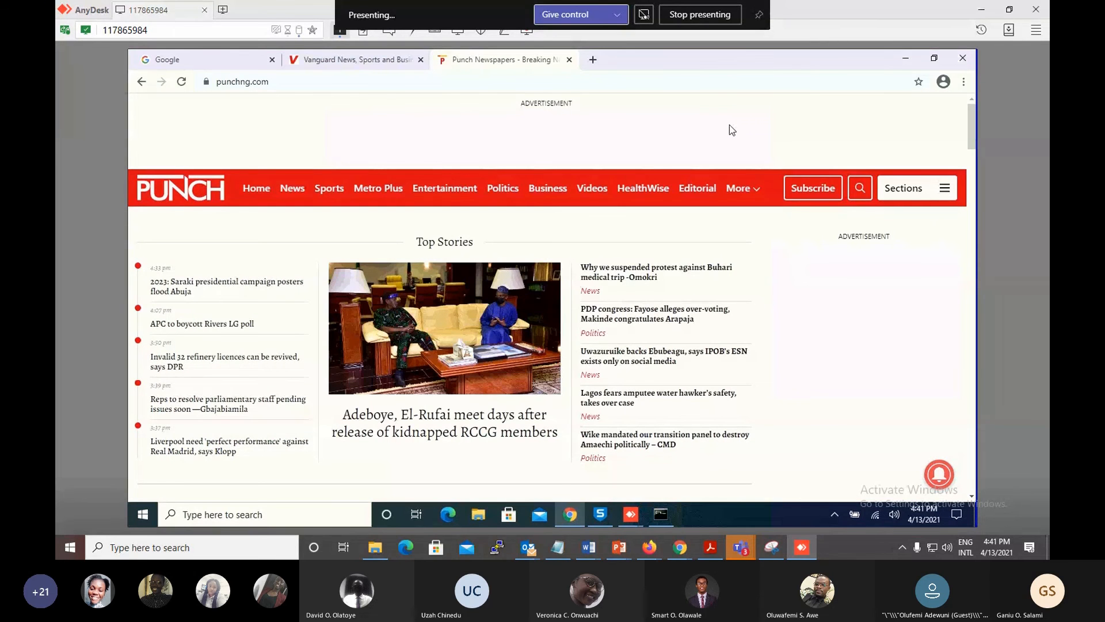
- Return to Sophos Central and assign the remote endpoint's logged-on DESKTOP-F2FMIOP user to the new Web Control policy
mouse_move(650, 548)
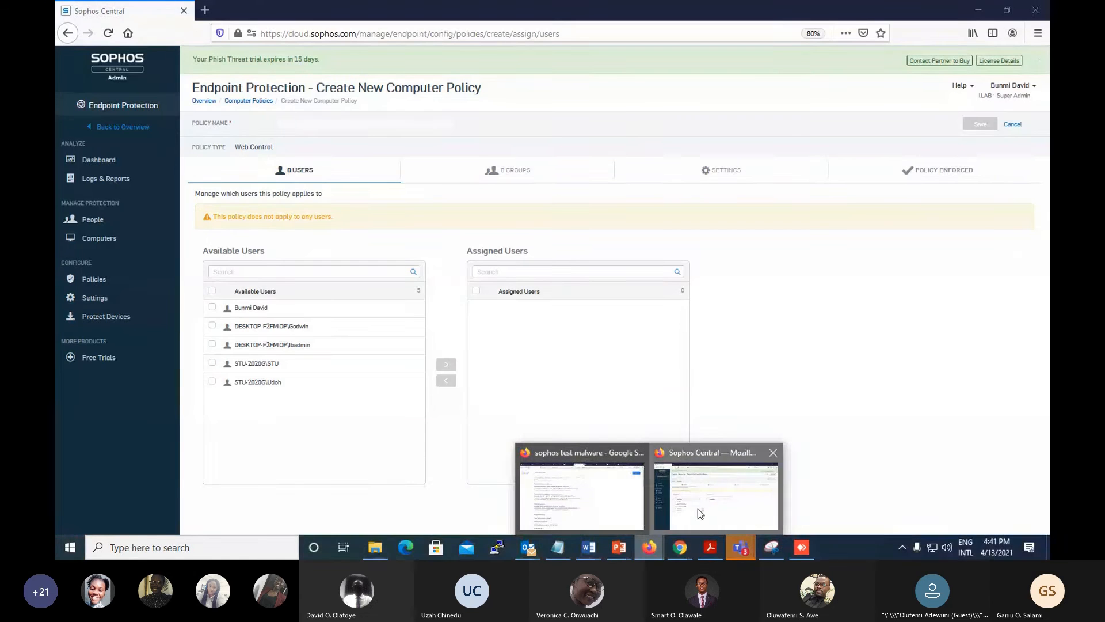
click(700, 512)
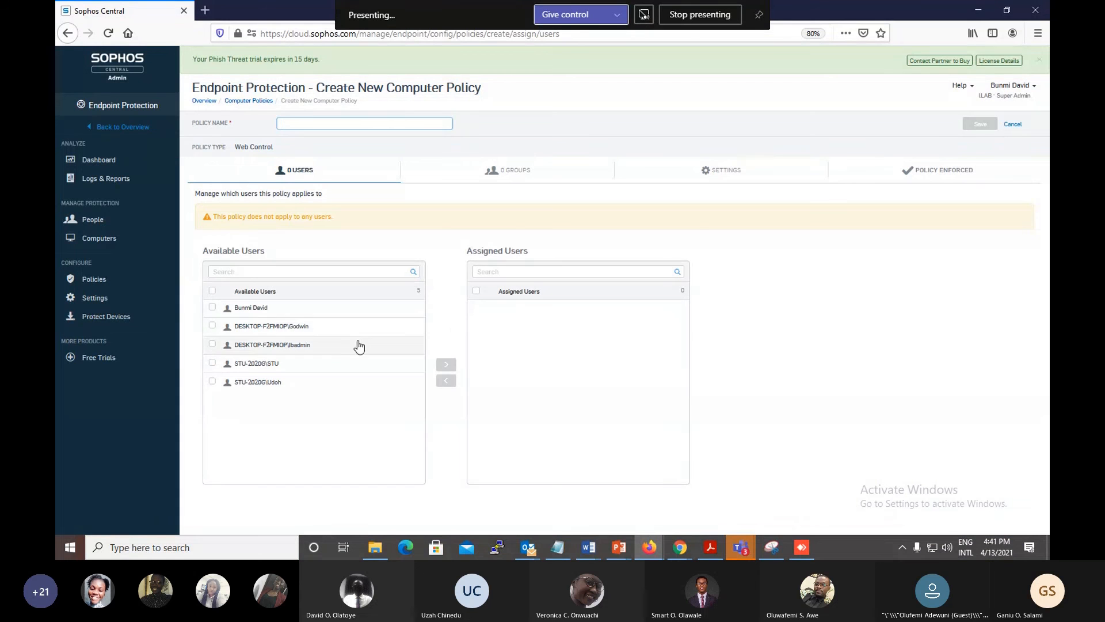
click(294, 328)
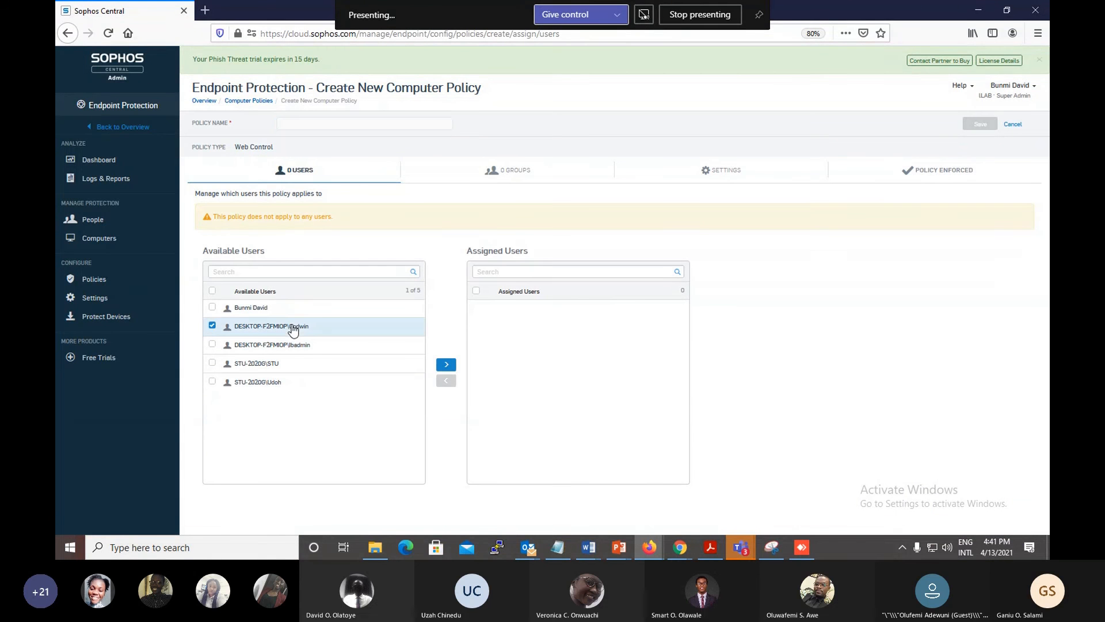
click(446, 367)
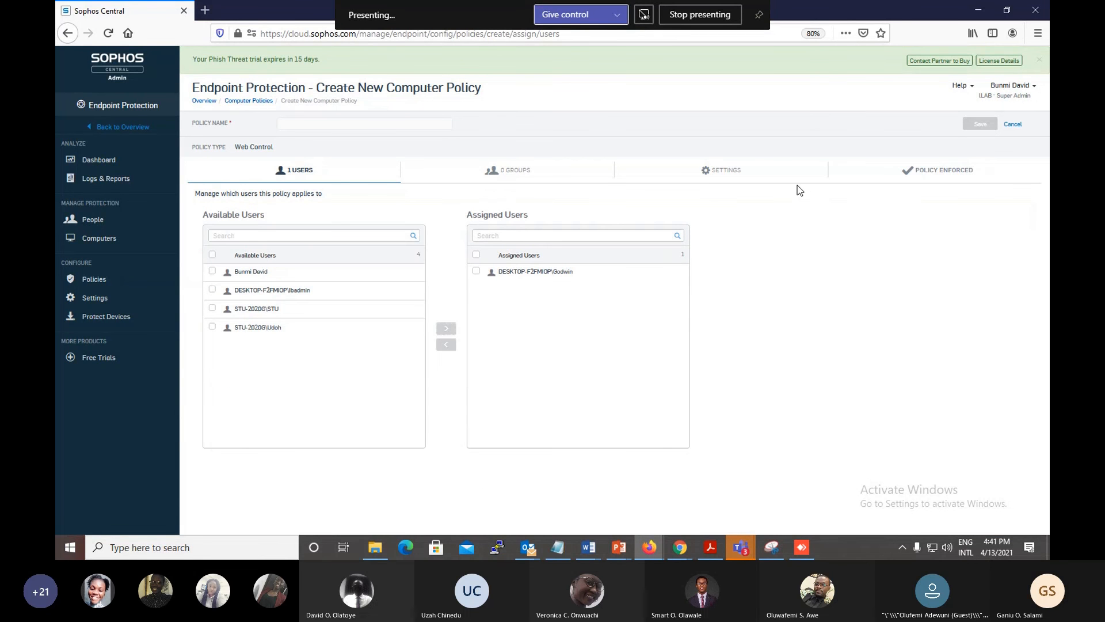
- Show the new policy's settings and name the policy TEST5
click(725, 172)
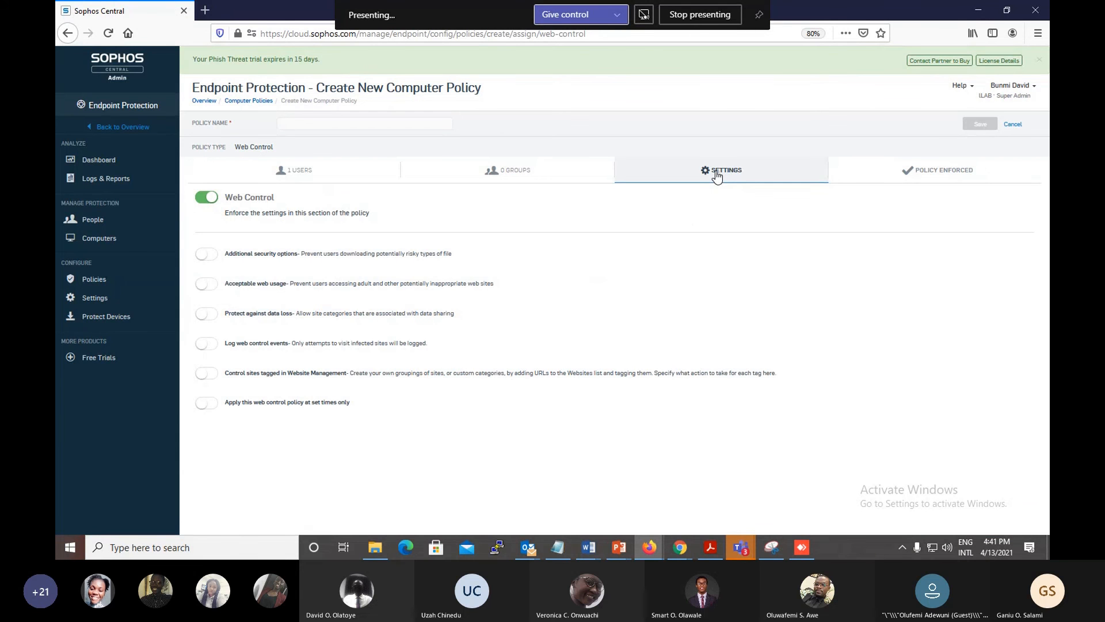
click(420, 124)
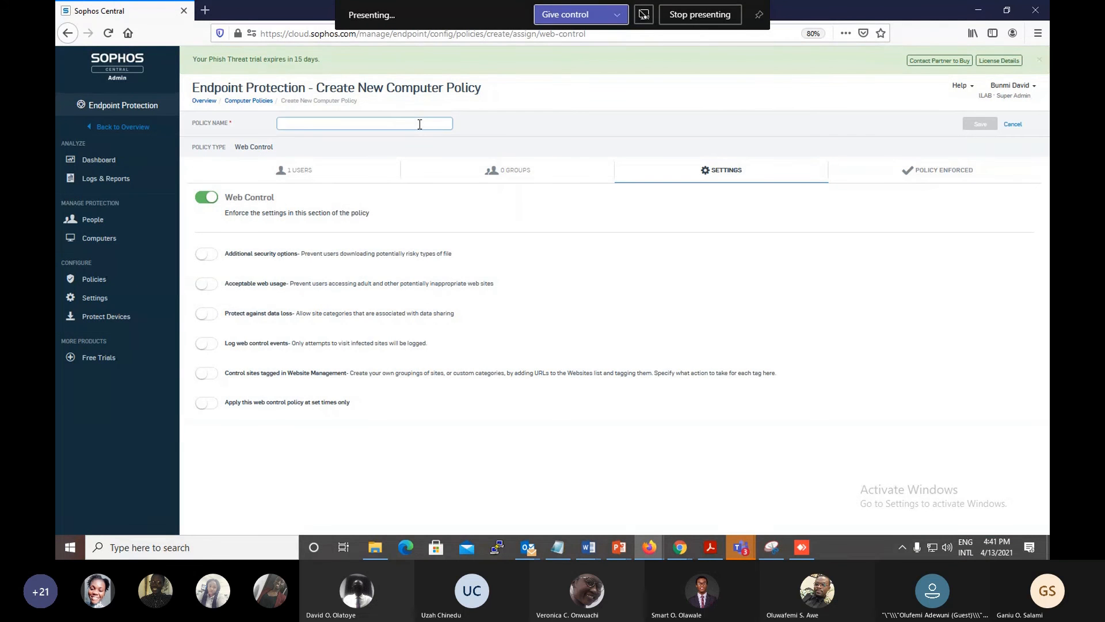
text(TE)
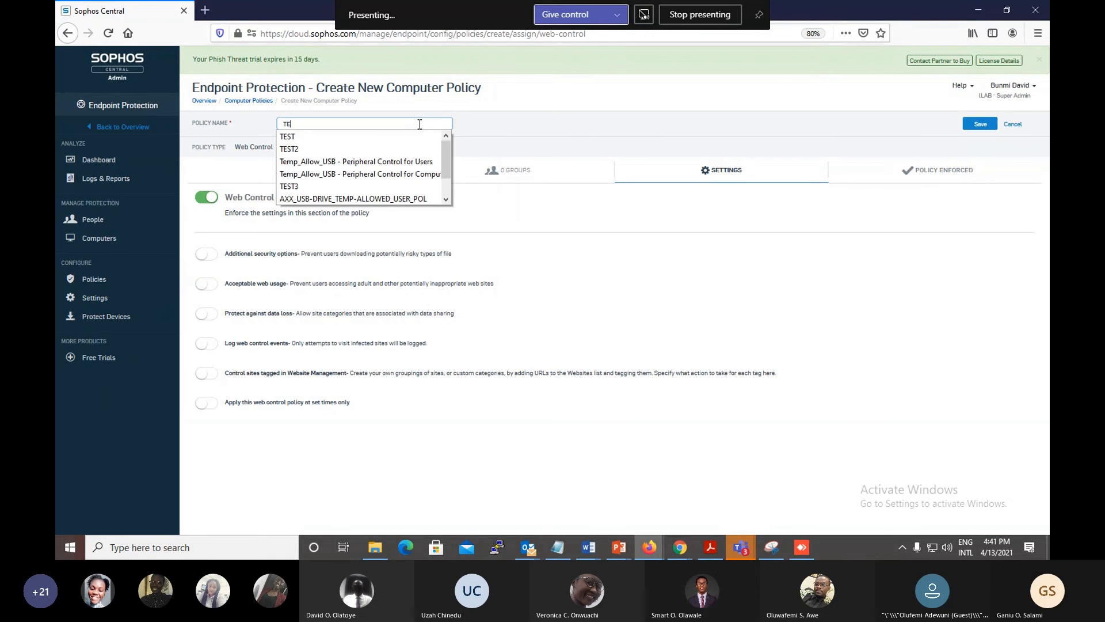
key(BackSpace)
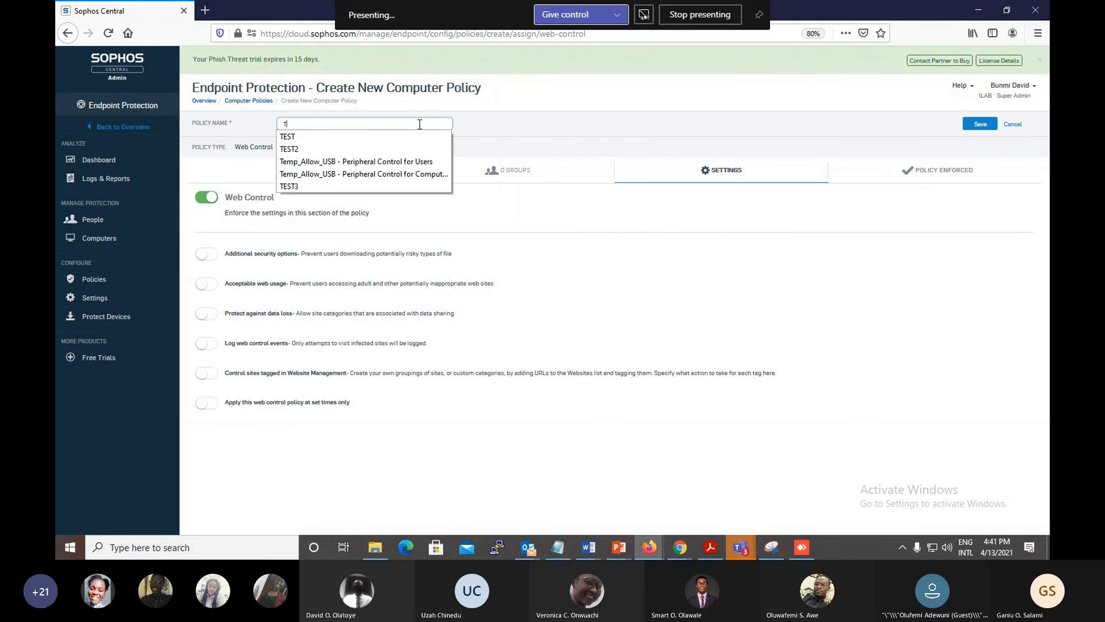
text(e)
key(BackSpace)
key(BackSpace)
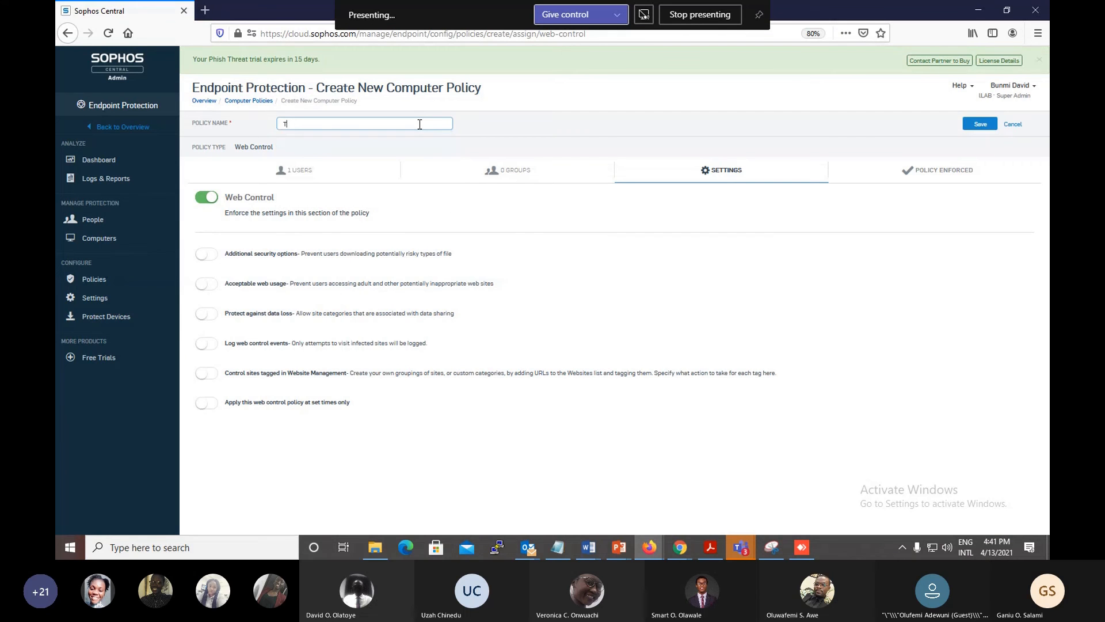
text(e)
key(BackSpace)
text(T)
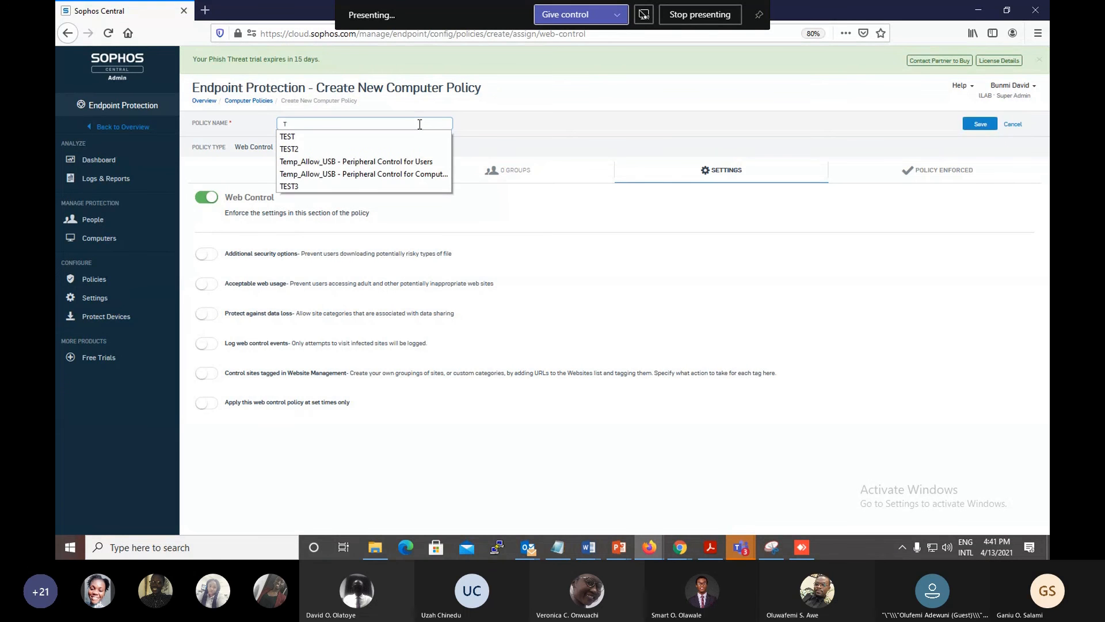
text(ES)
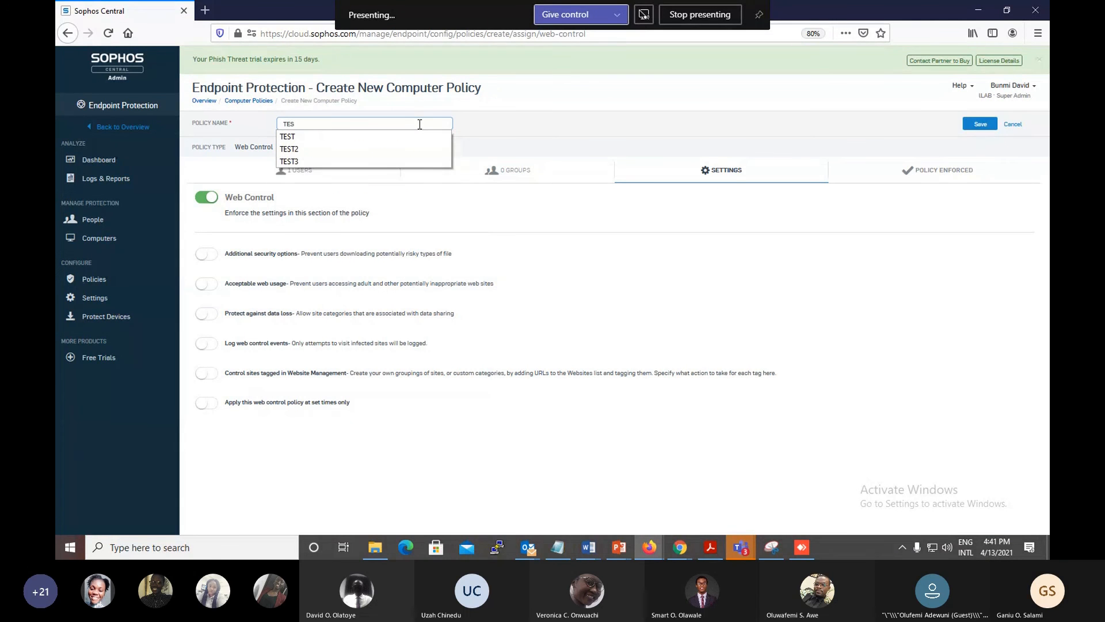
text(T%)
key(BackSpace)
text(5)
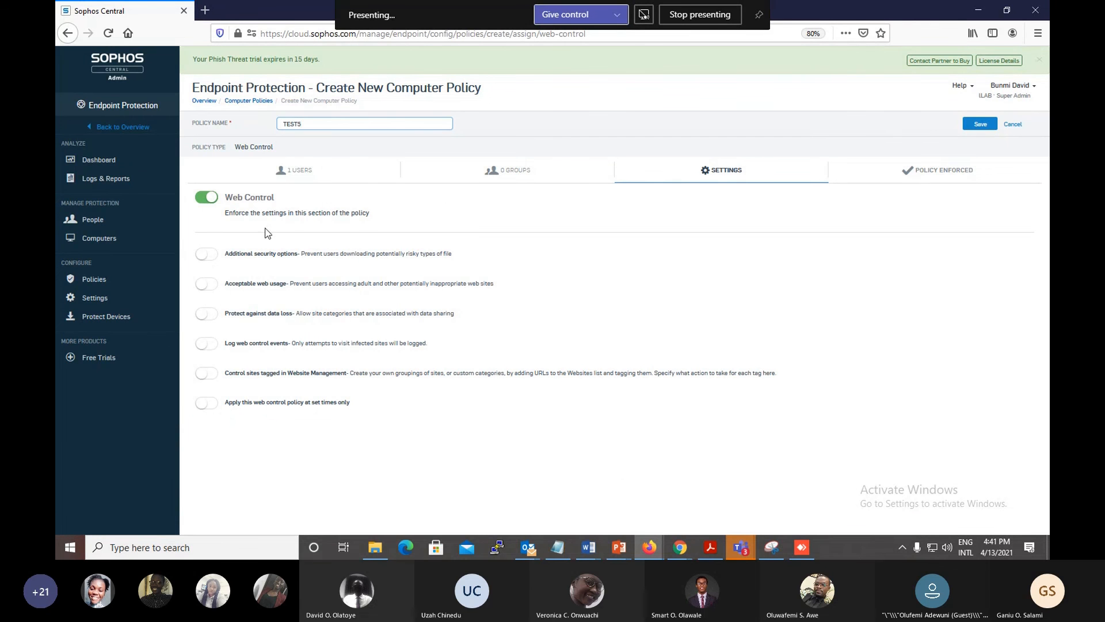
- Enable additional security options, acceptable web usage, data loss protection, event logging, tagged site control and set-times-only application for the policy
click(208, 256)
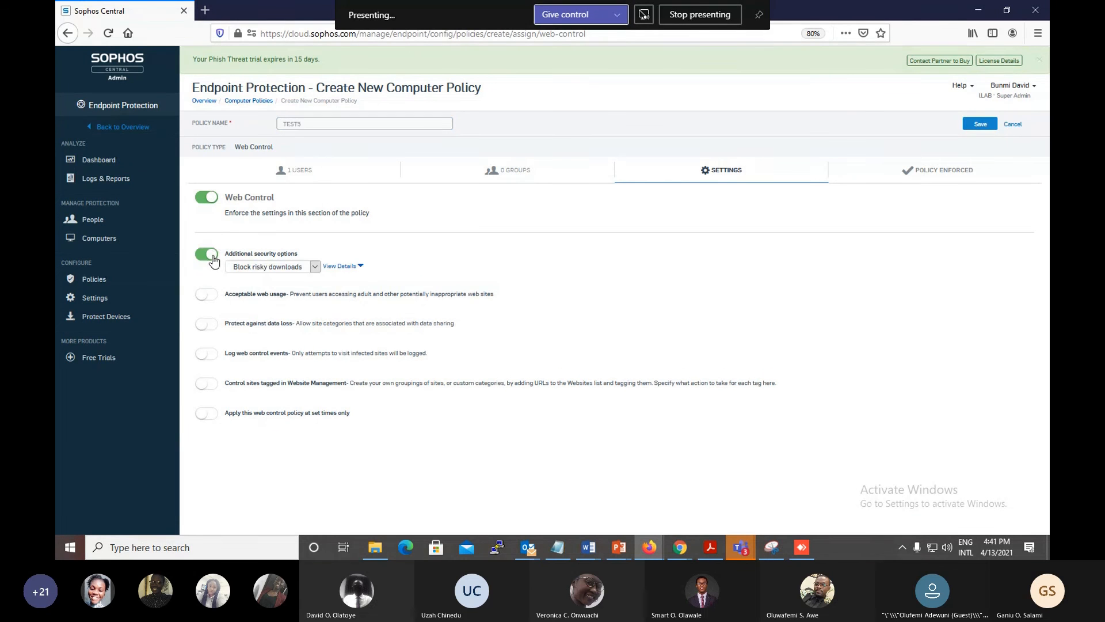
click(211, 297)
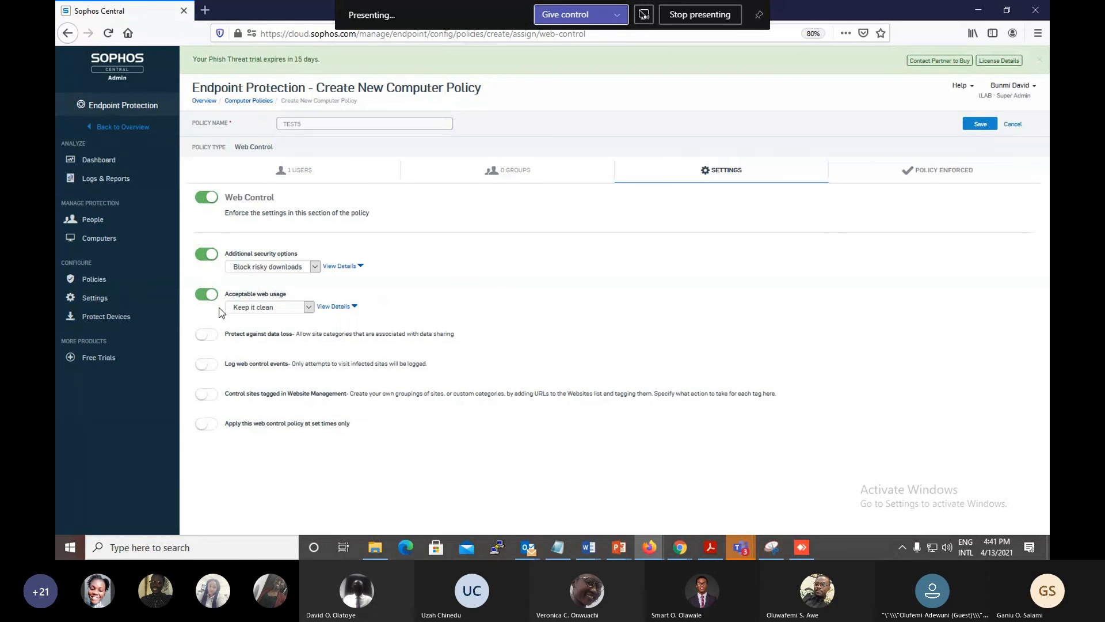
click(217, 339)
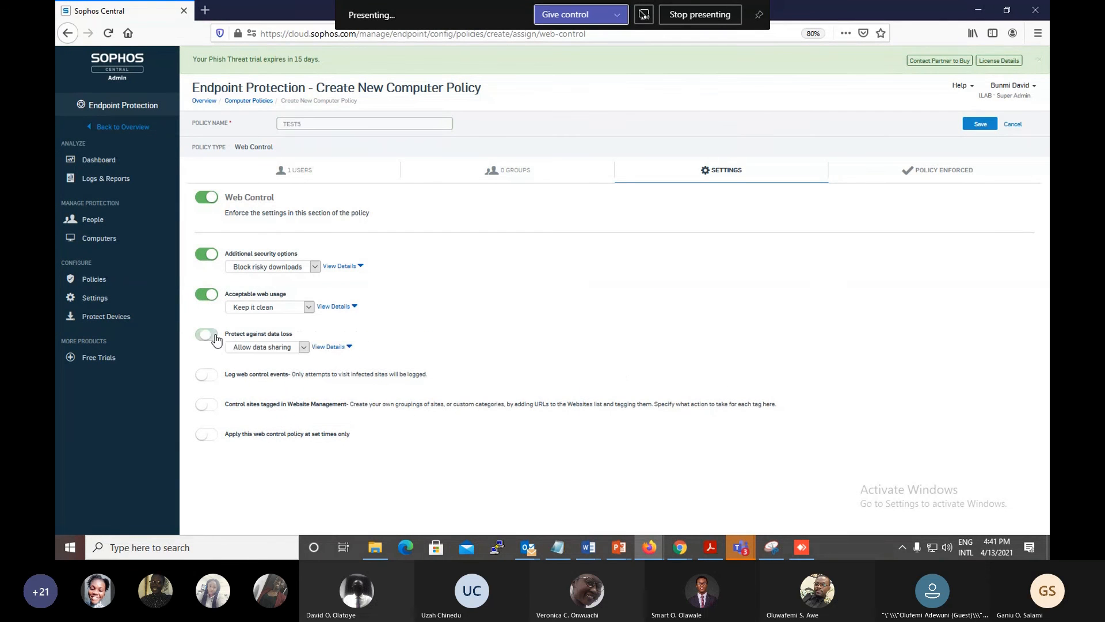
click(216, 375)
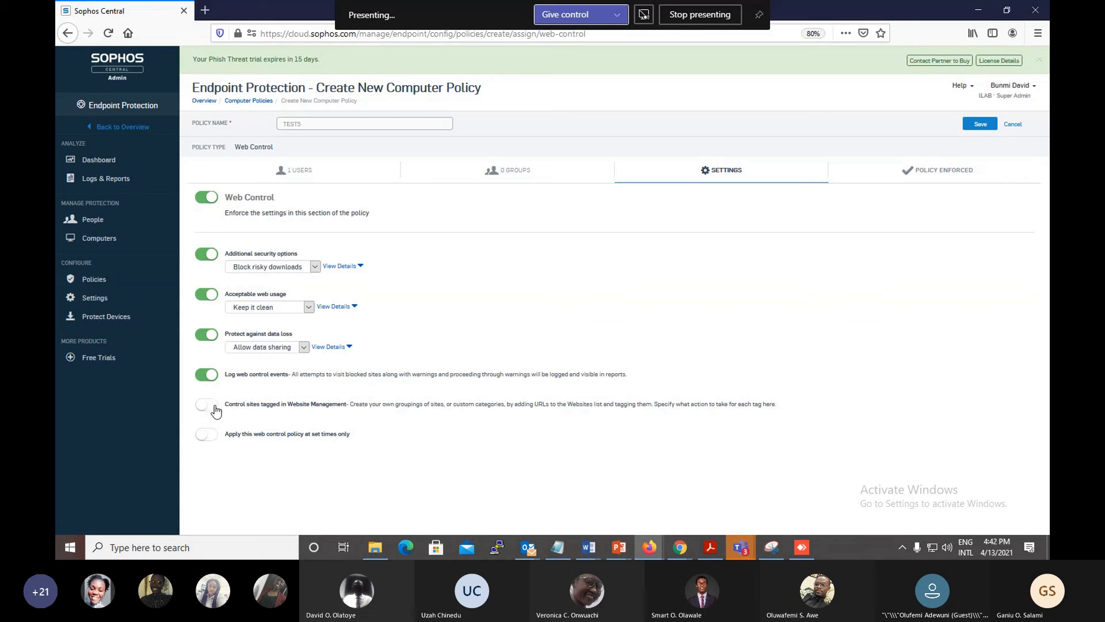
click(212, 407)
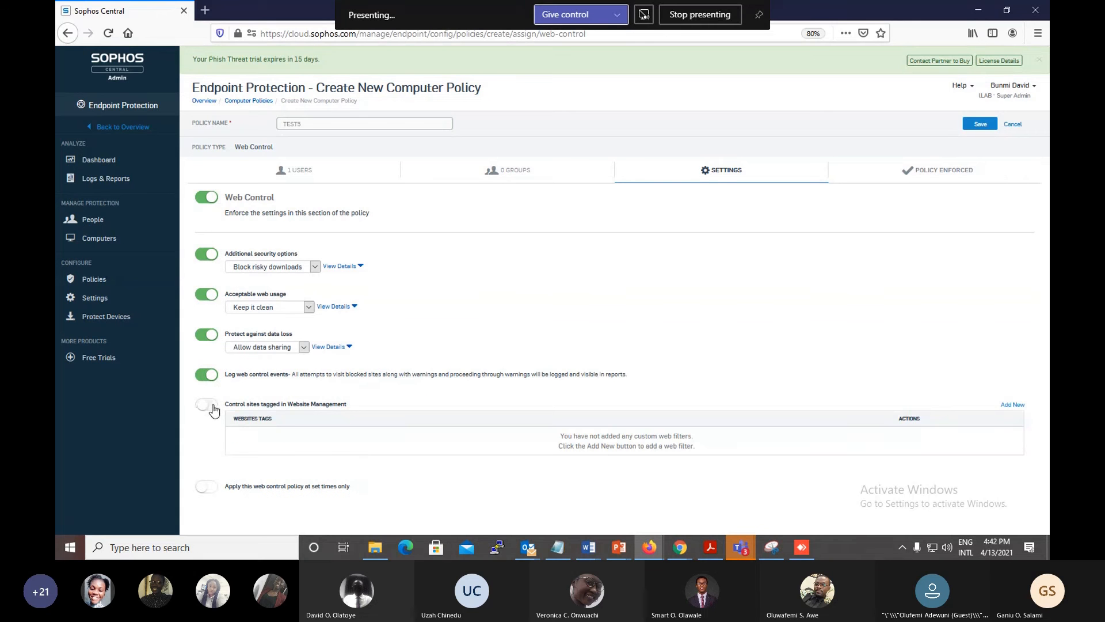
click(216, 487)
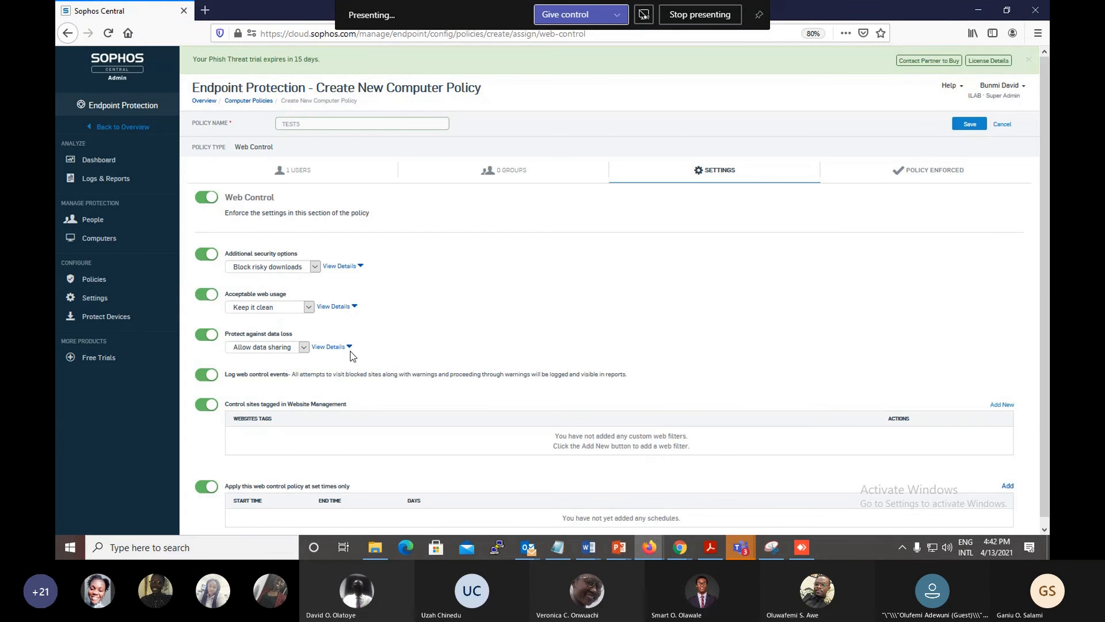
- Expand the acceptable web usage details and review the site types under Business-relevant site categories
click(354, 307)
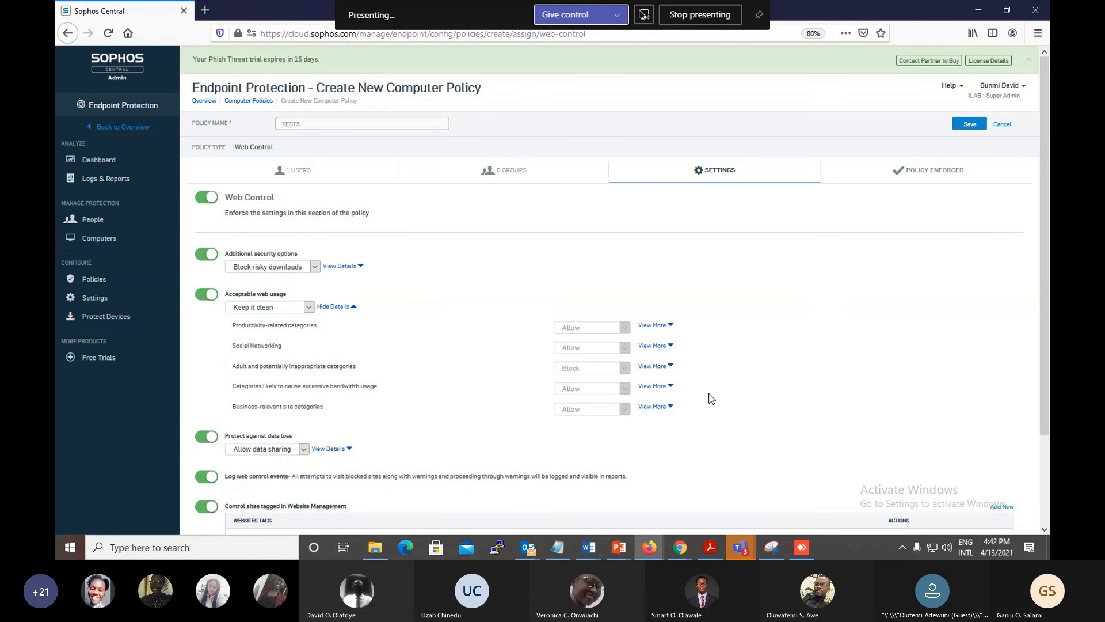
click(670, 408)
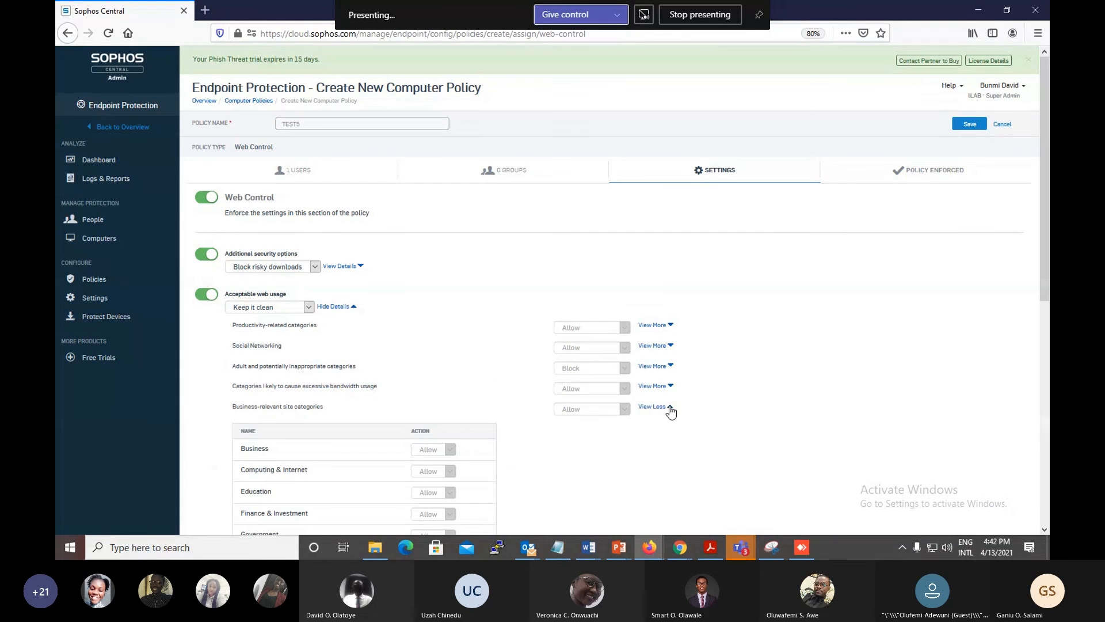
drag(1042, 274, 1048, 403)
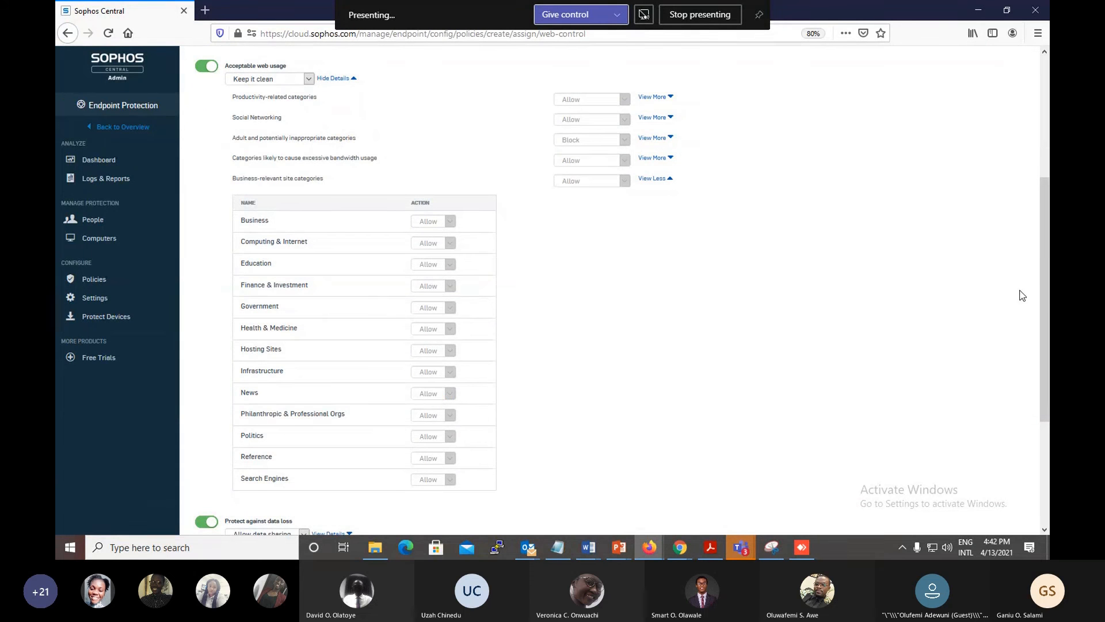
drag(1045, 311, 1048, 188)
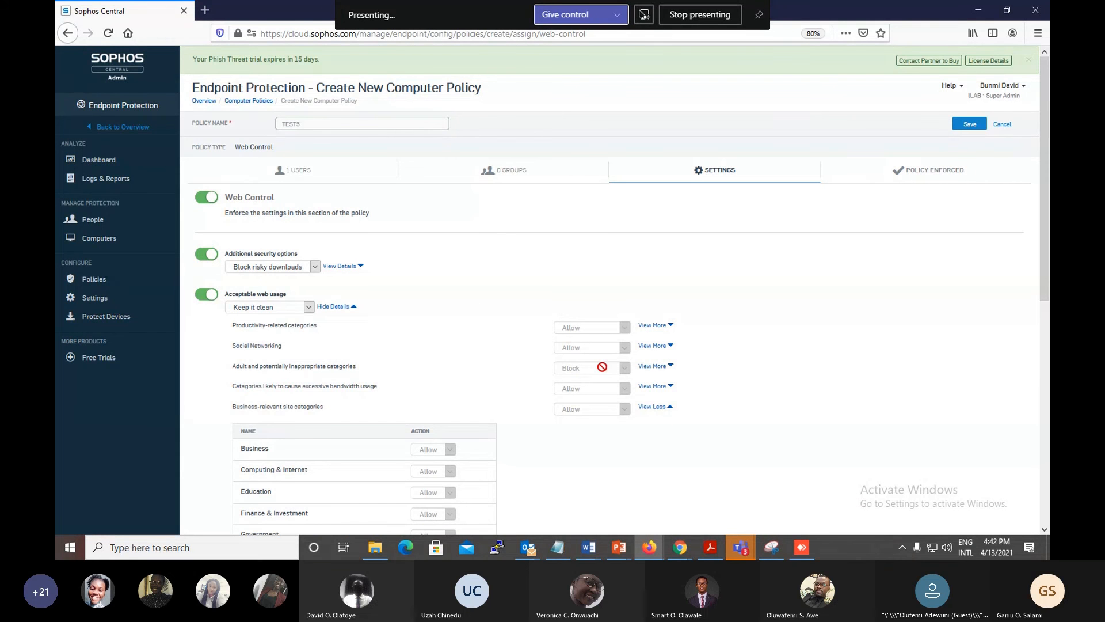
- Set acceptable web usage and its Business-relevant site categories to "Let me specify...", keeping the category list expanded
click(308, 306)
click(279, 367)
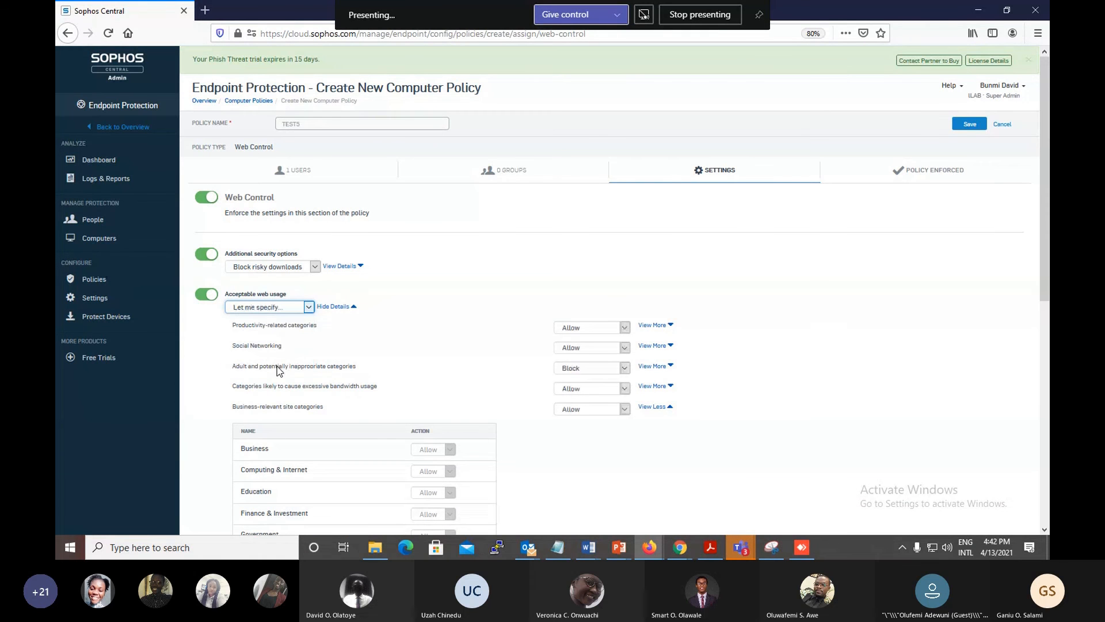
click(671, 410)
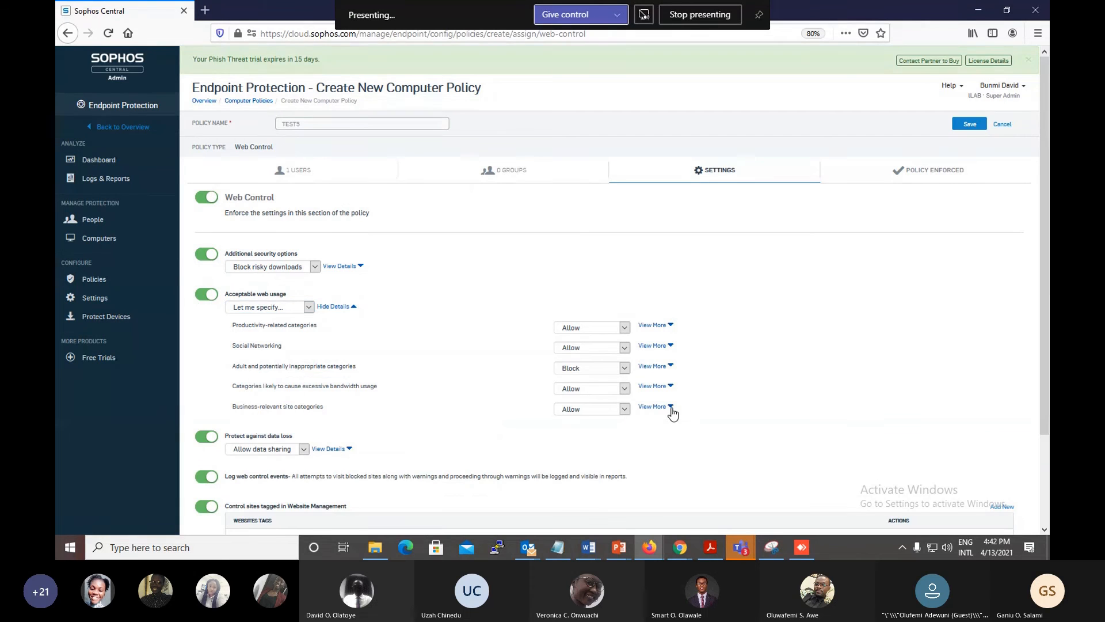
click(671, 409)
click(624, 409)
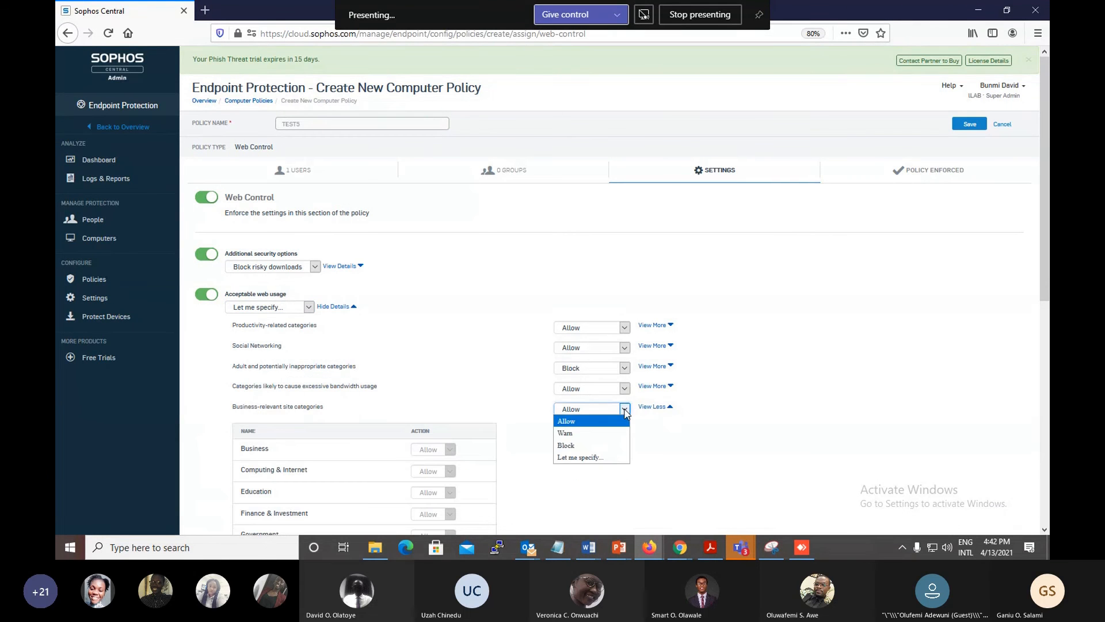
click(596, 458)
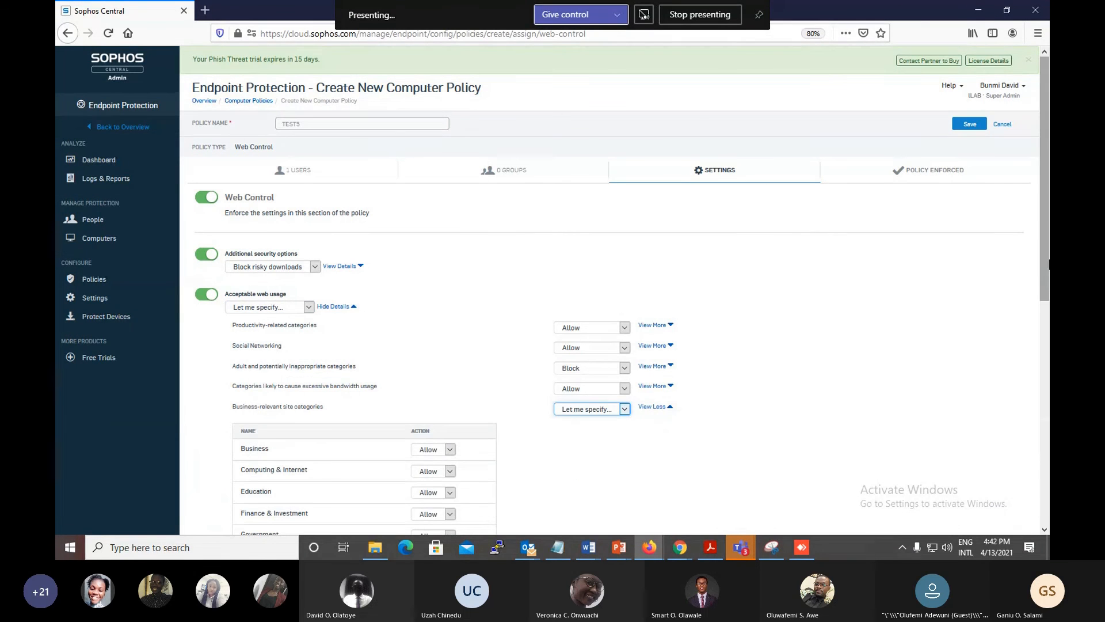
- Set the News category's action to Block and save the Web Control policy
scroll(1043, 305, down, 2)
drag(1043, 305, 1043, 411)
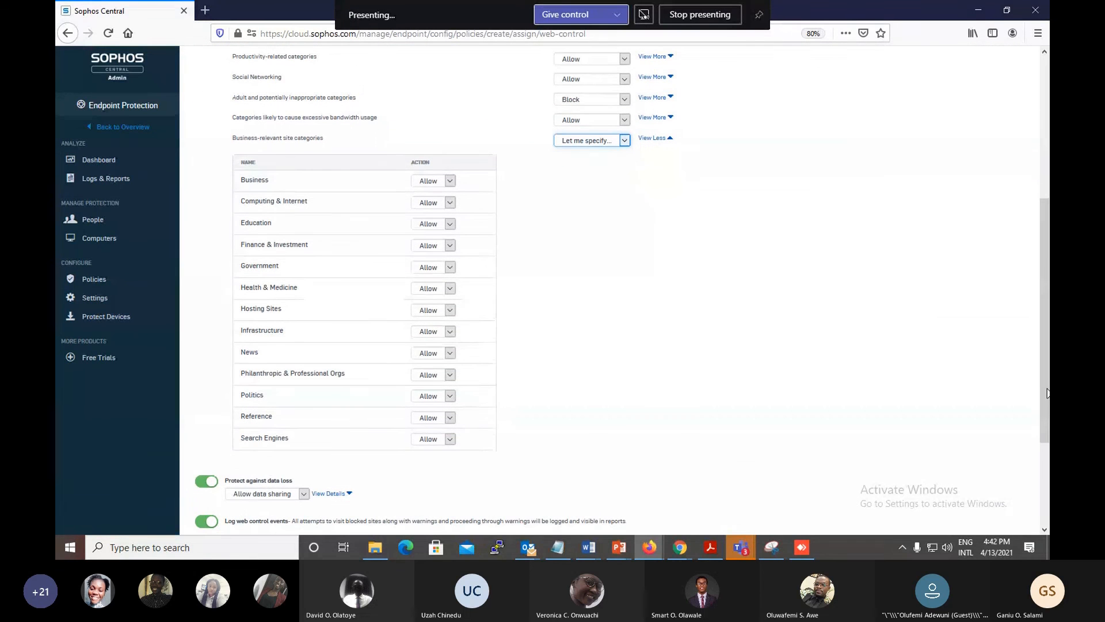
click(450, 354)
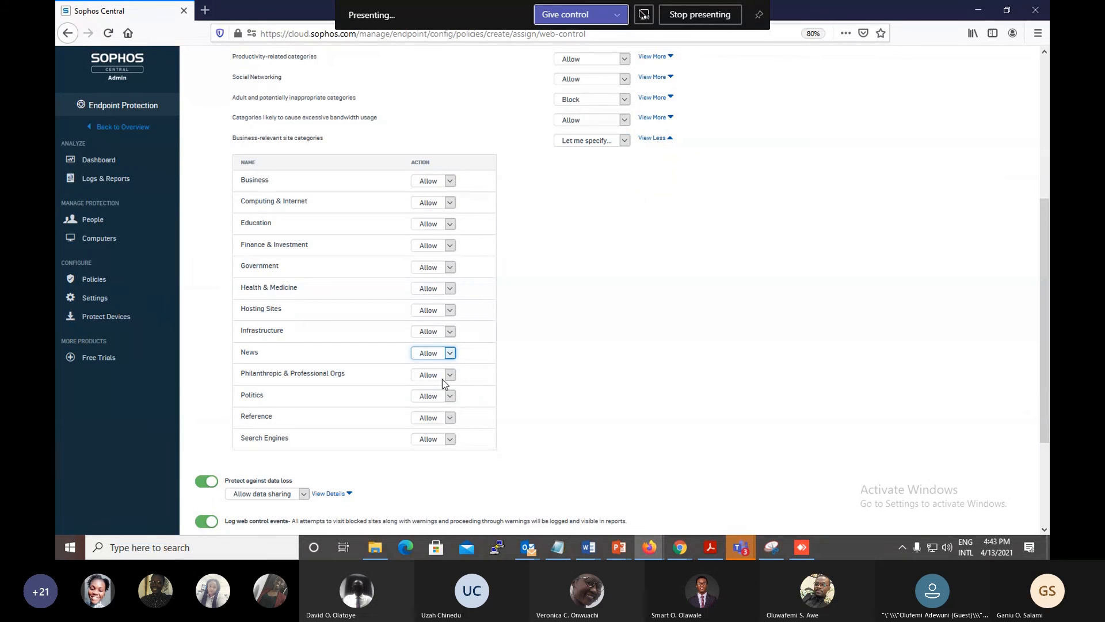
click(442, 379)
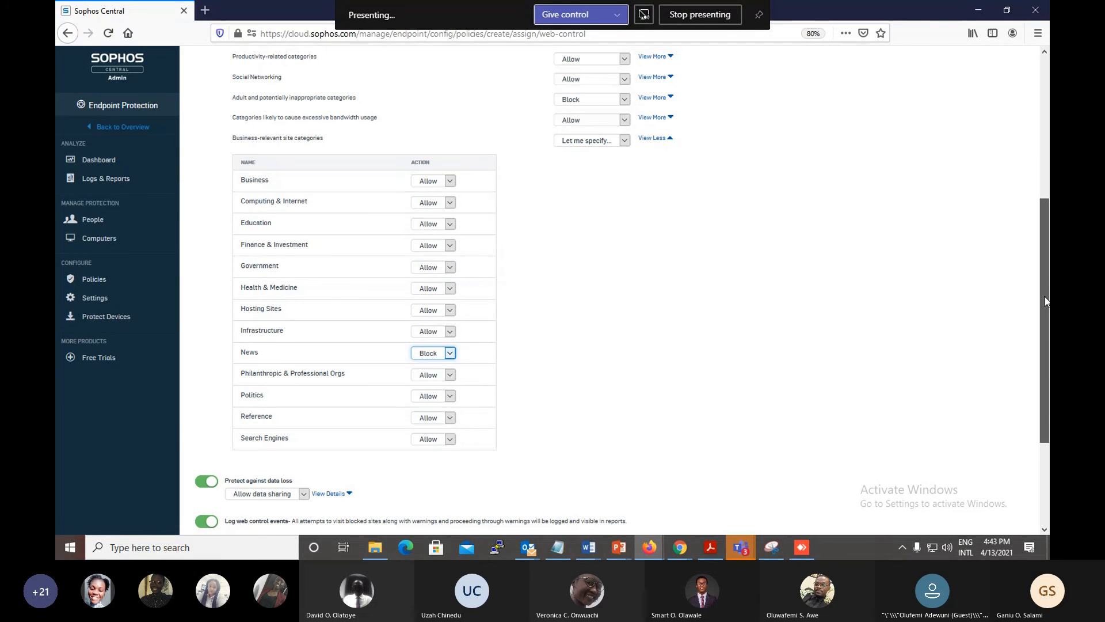
drag(1046, 300, 1043, 209)
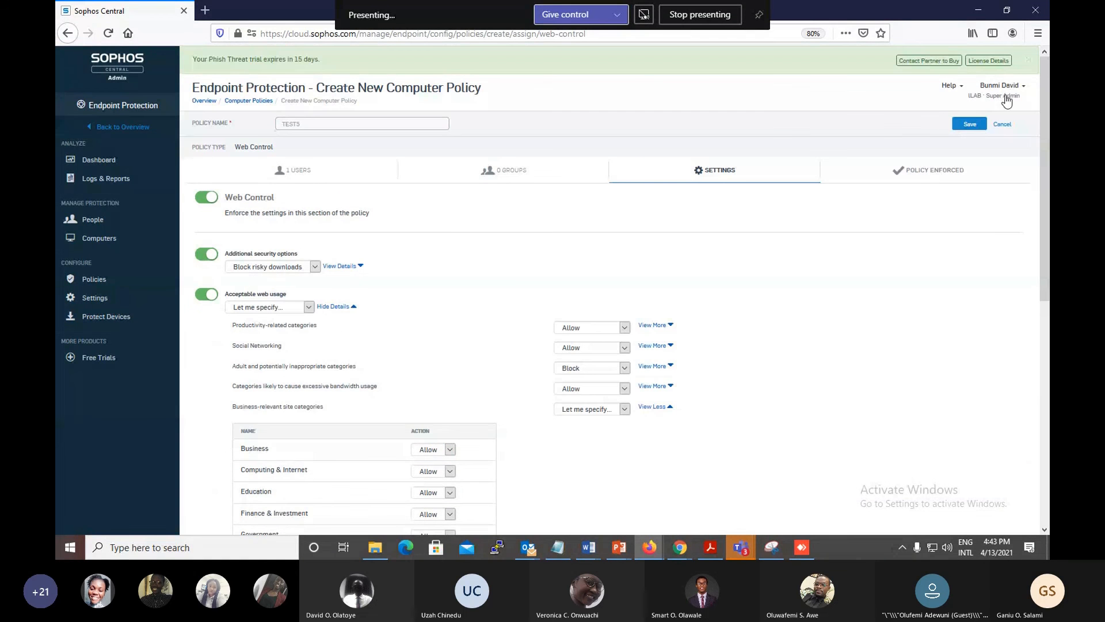
click(966, 128)
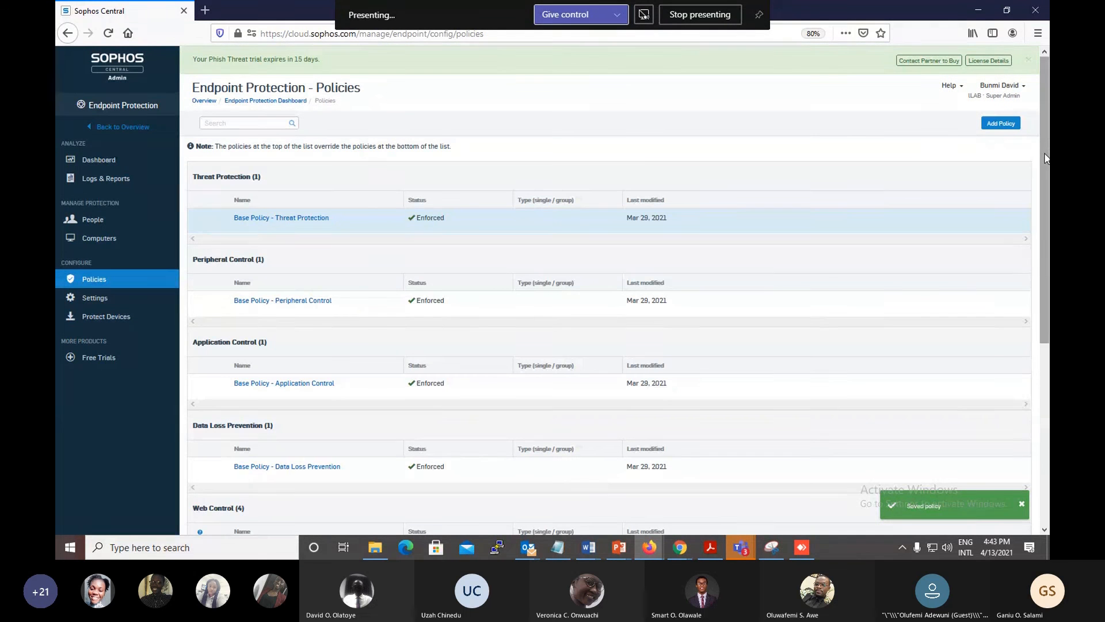
- Switch to the AnyDesk session and start an update of the Sophos agent on the remote endpoint
mouse_move(1045, 156)
mouse_down()
mouse_move(1045, 226)
mouse_move(1036, 150)
mouse_up()
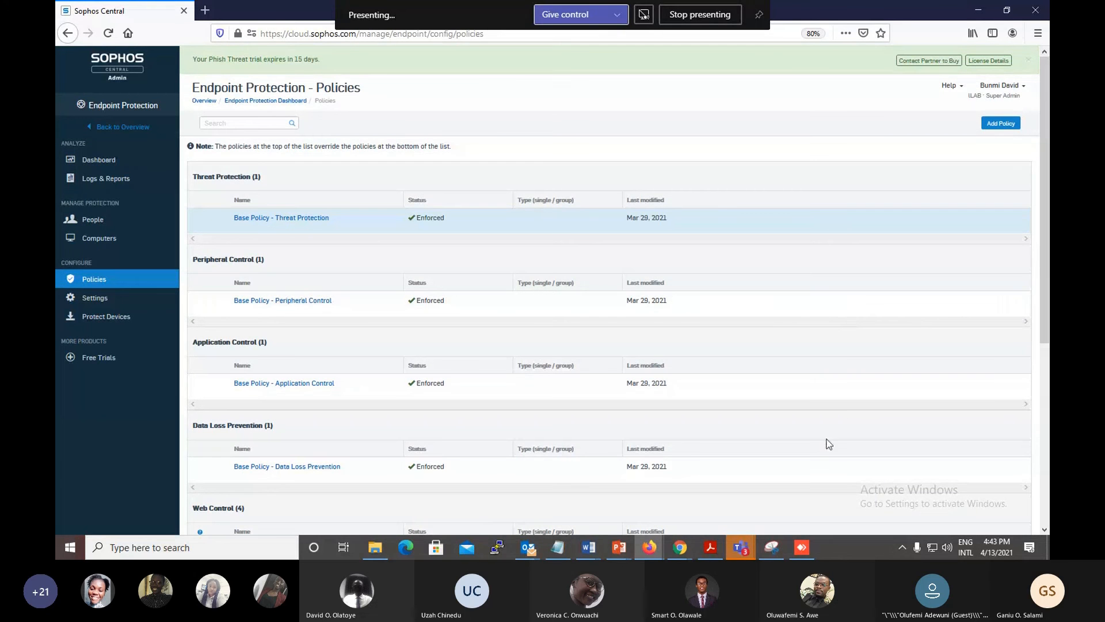
mouse_move(645, 547)
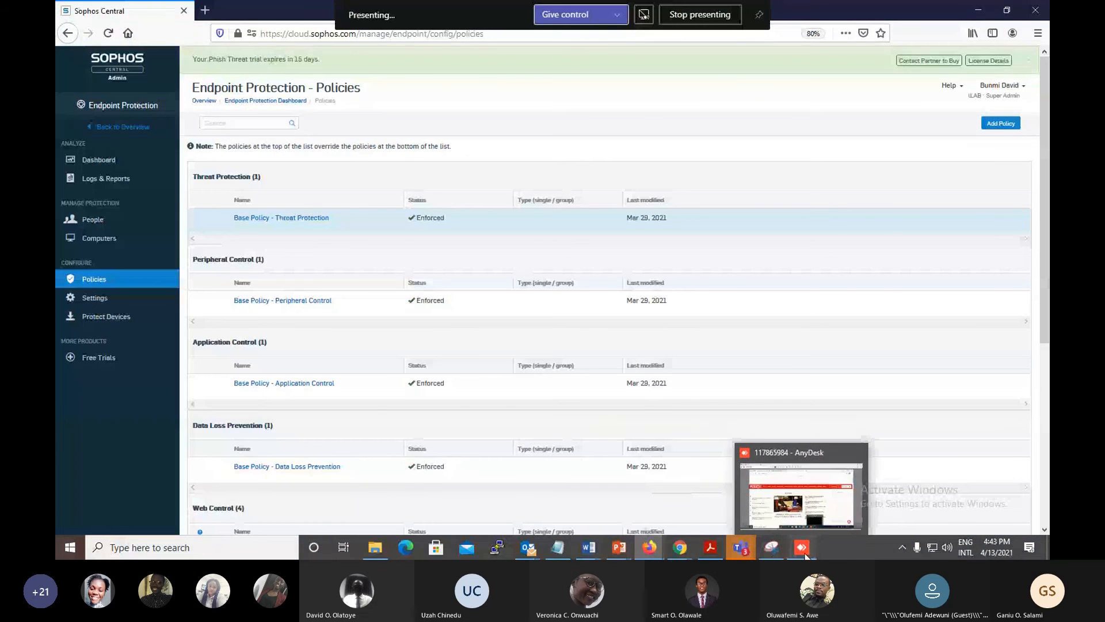
click(808, 554)
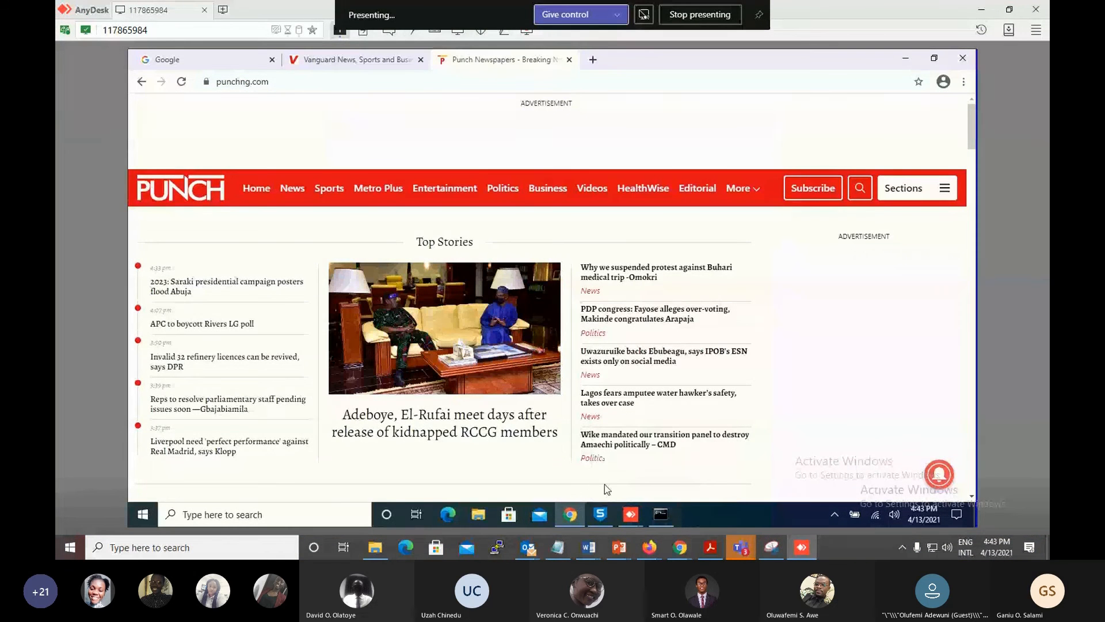
click(602, 514)
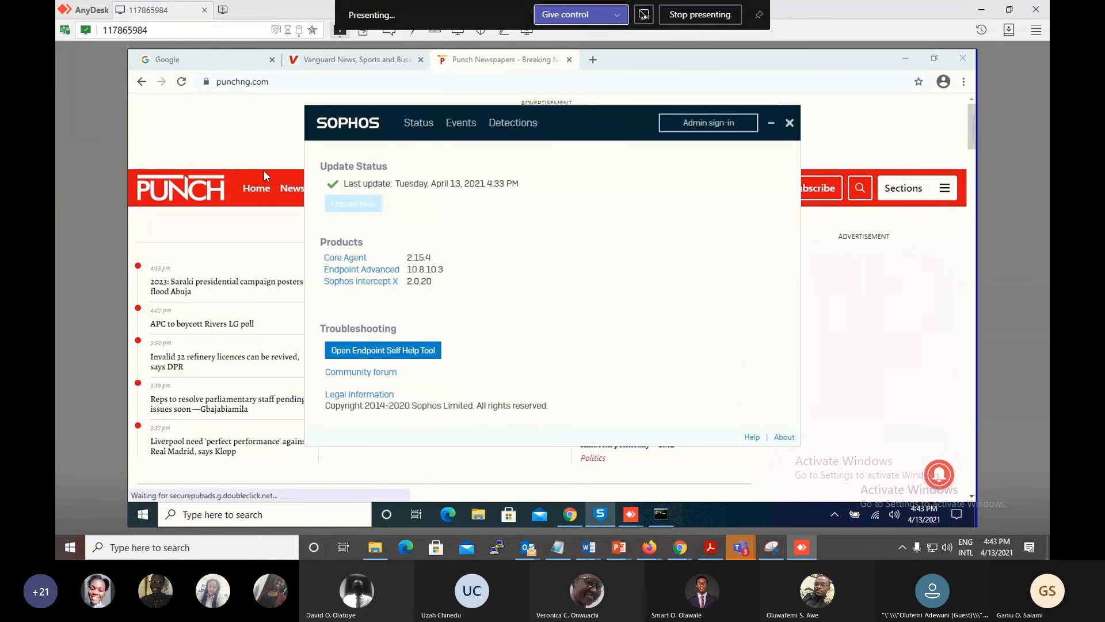
click(349, 205)
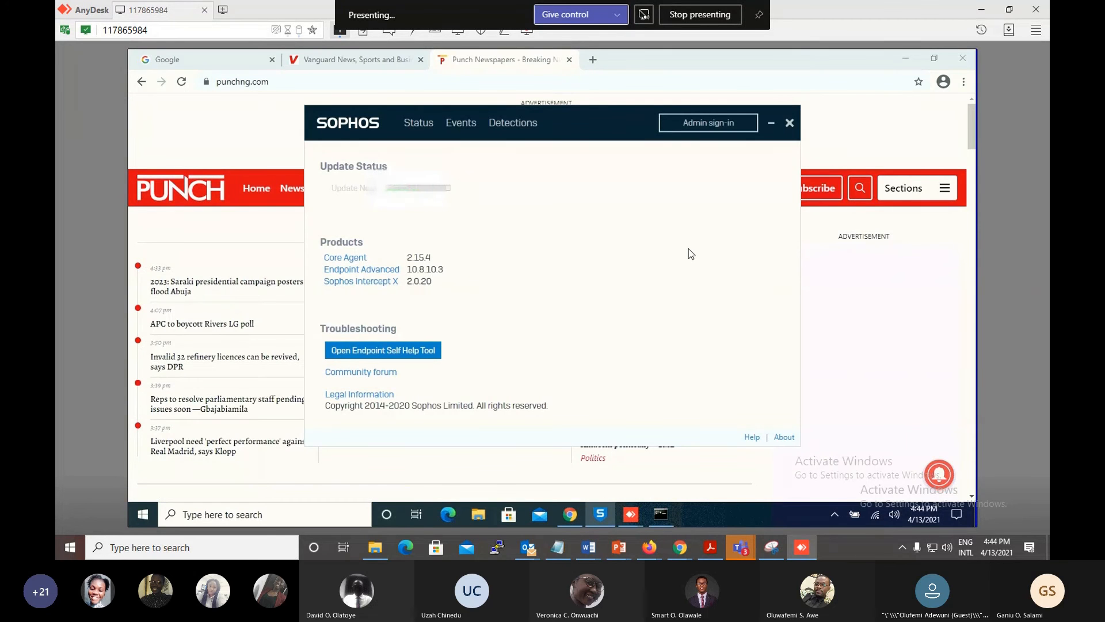
- Open the Vanguard news site in a new browser tab on the remote endpoint to test the block
click(835, 143)
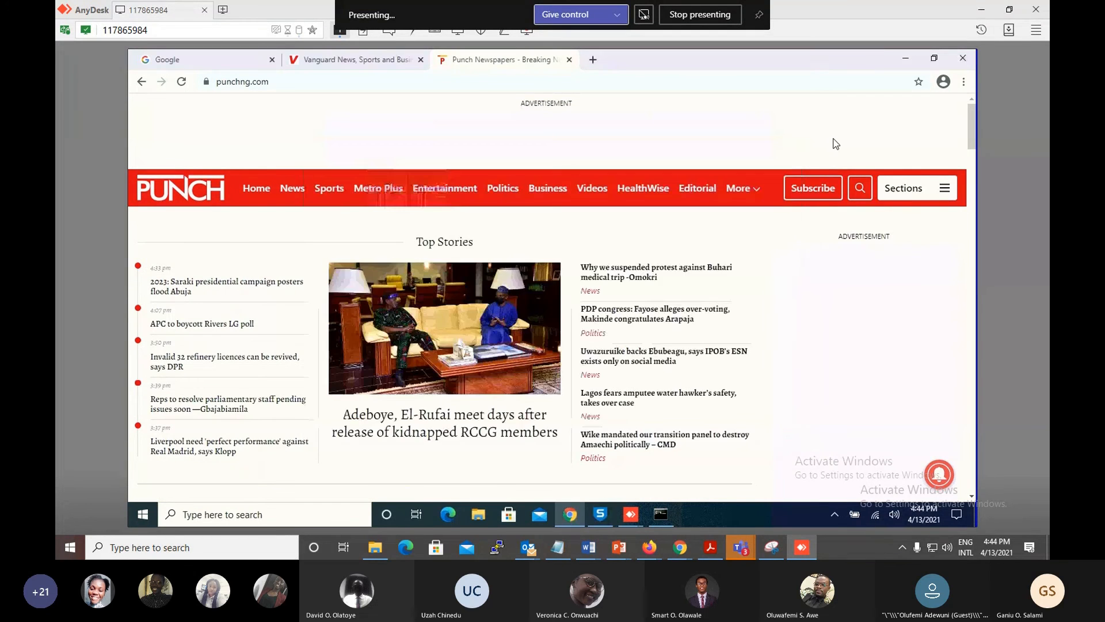
click(592, 60)
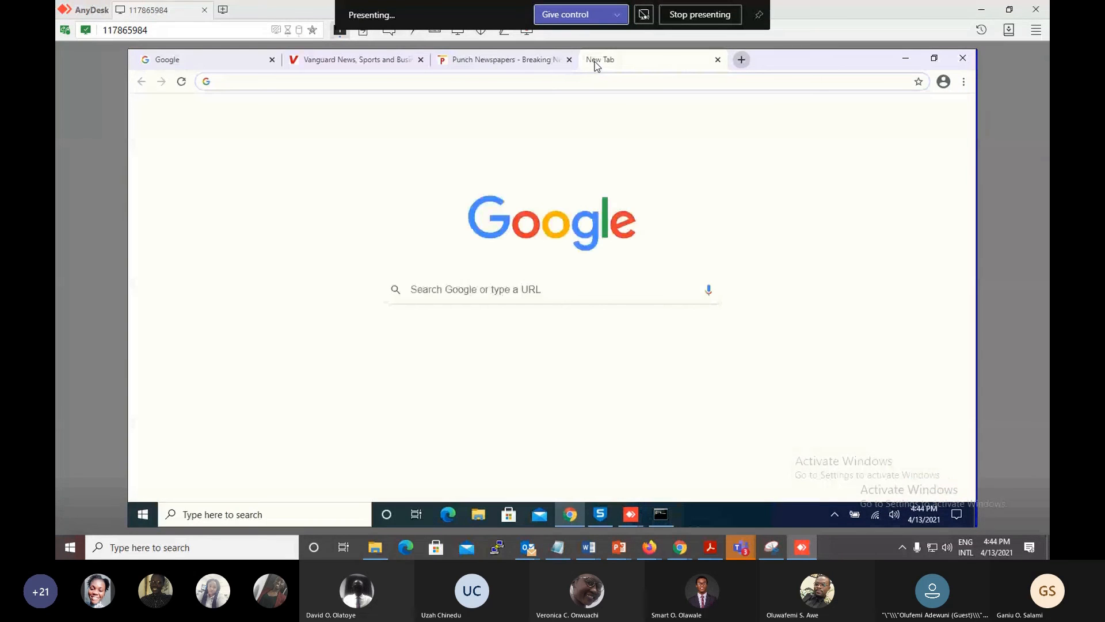
click(534, 81)
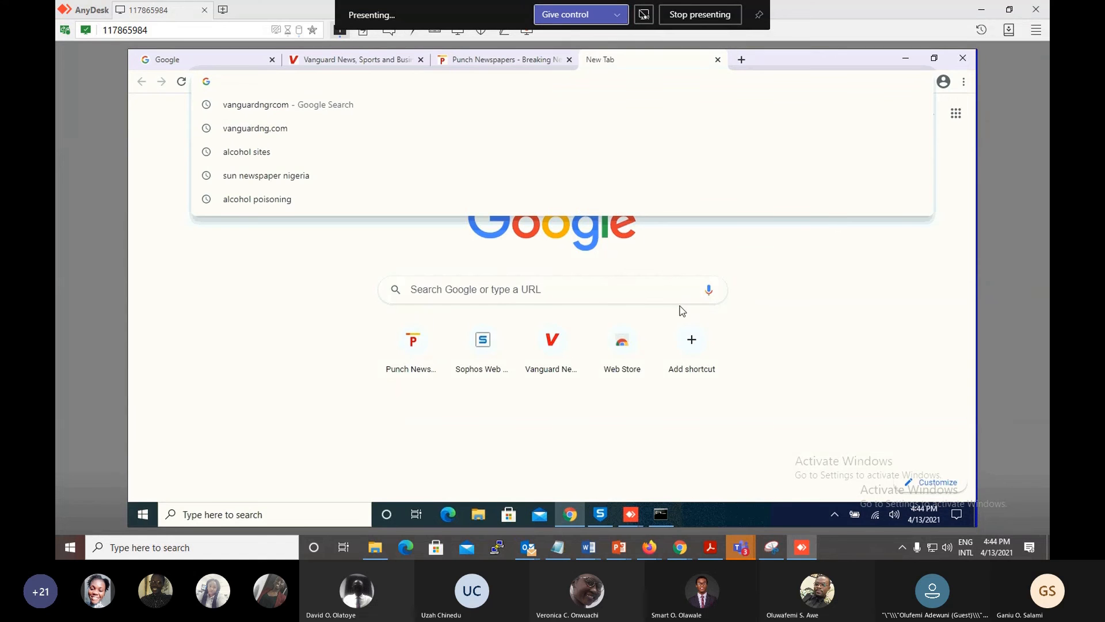
click(550, 341)
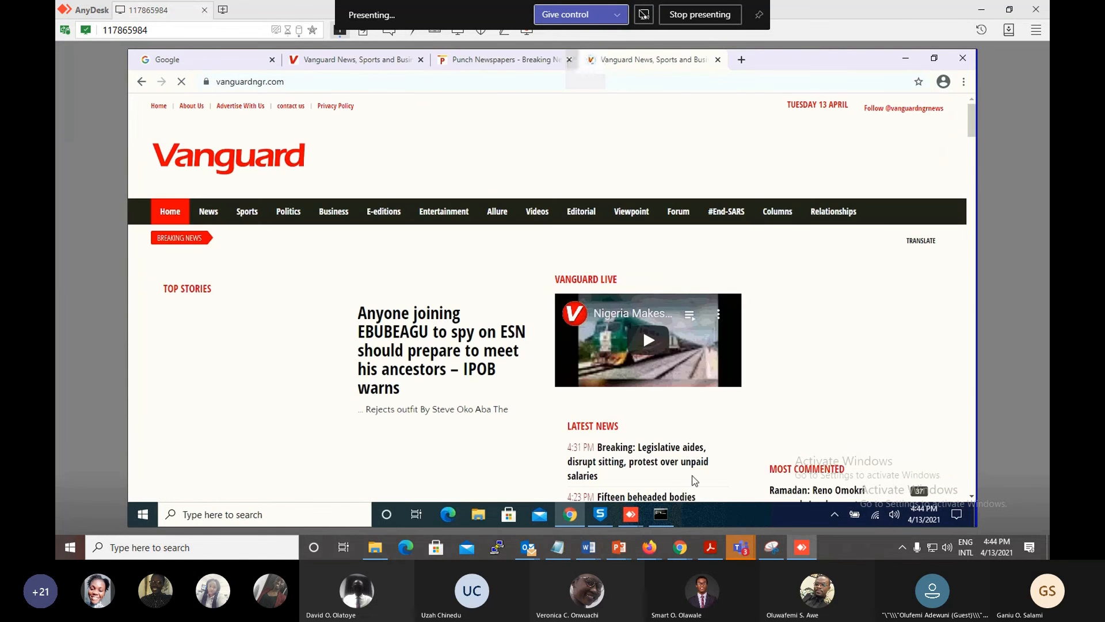
- Check the Sophos agent's update progress on the endpoint and revisit the open Vanguard and Punch Newspapers pages
click(601, 516)
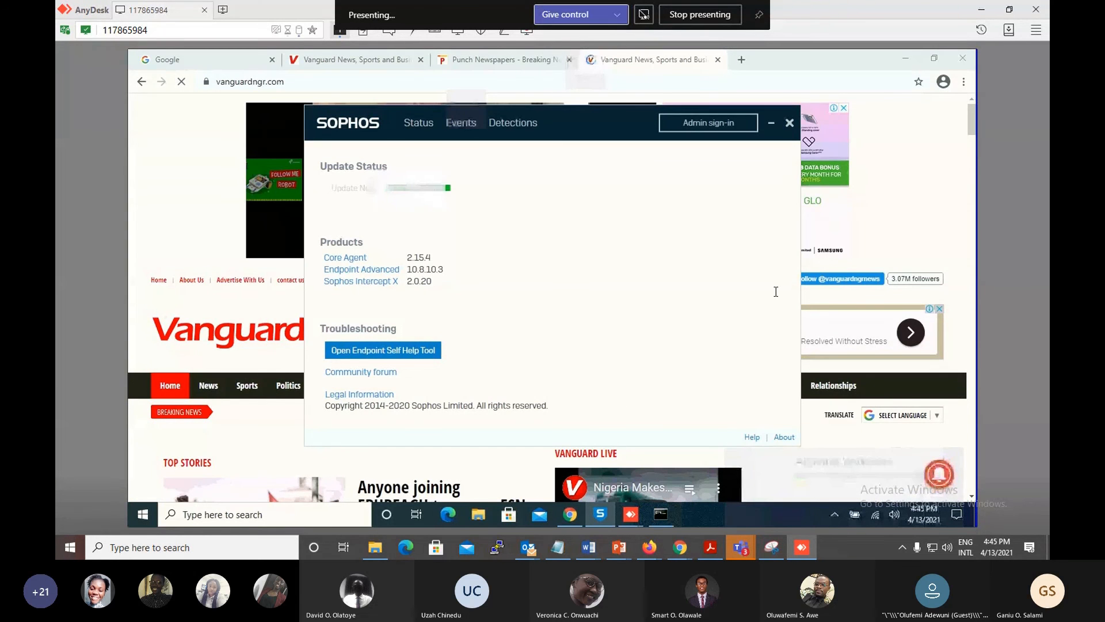
click(914, 211)
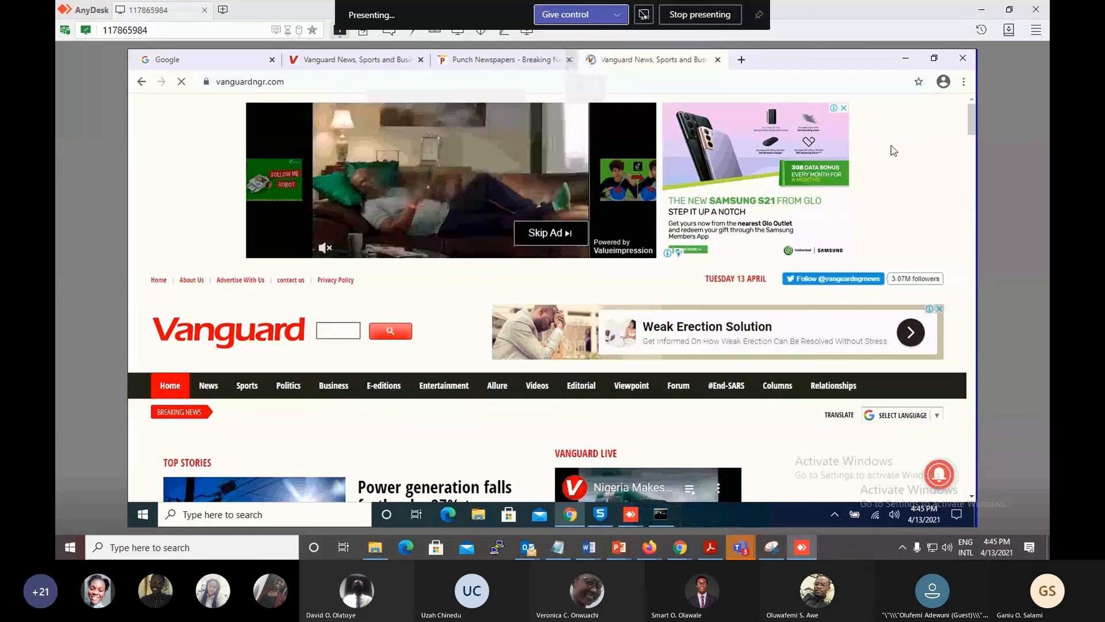
click(561, 234)
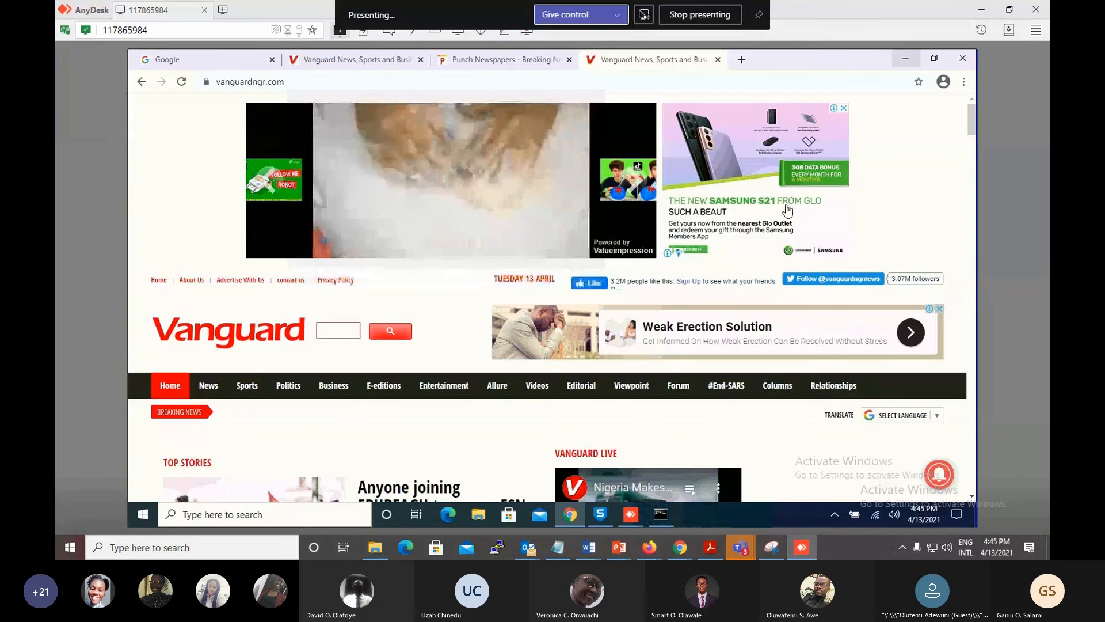
click(529, 61)
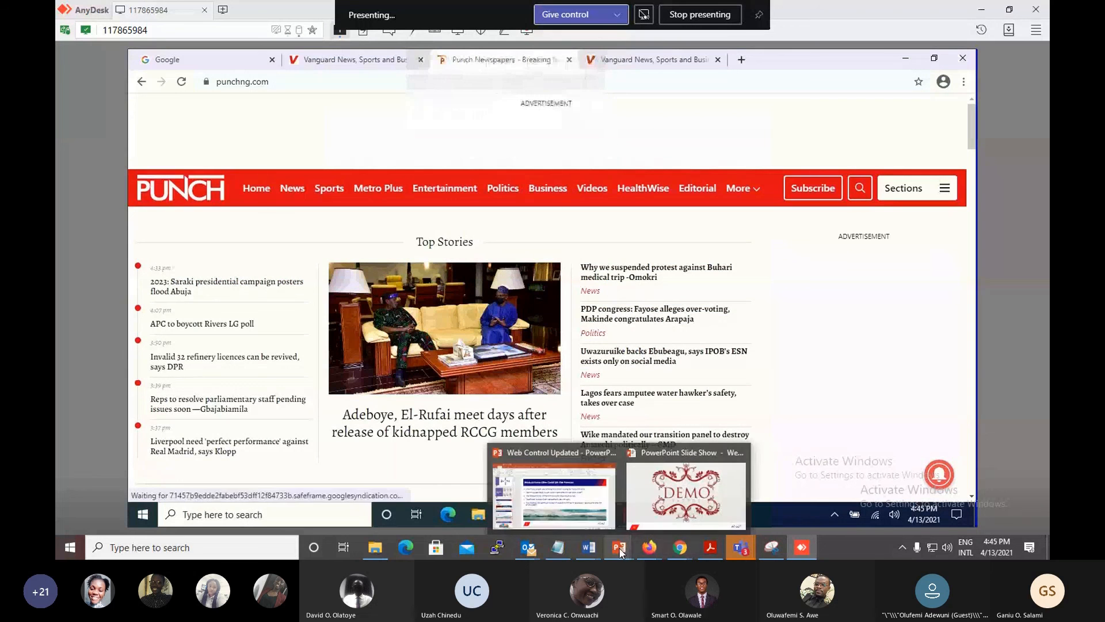
- Return to Sophos Central in Firefox and open its main dashboard in a new tab
mouse_move(650, 549)
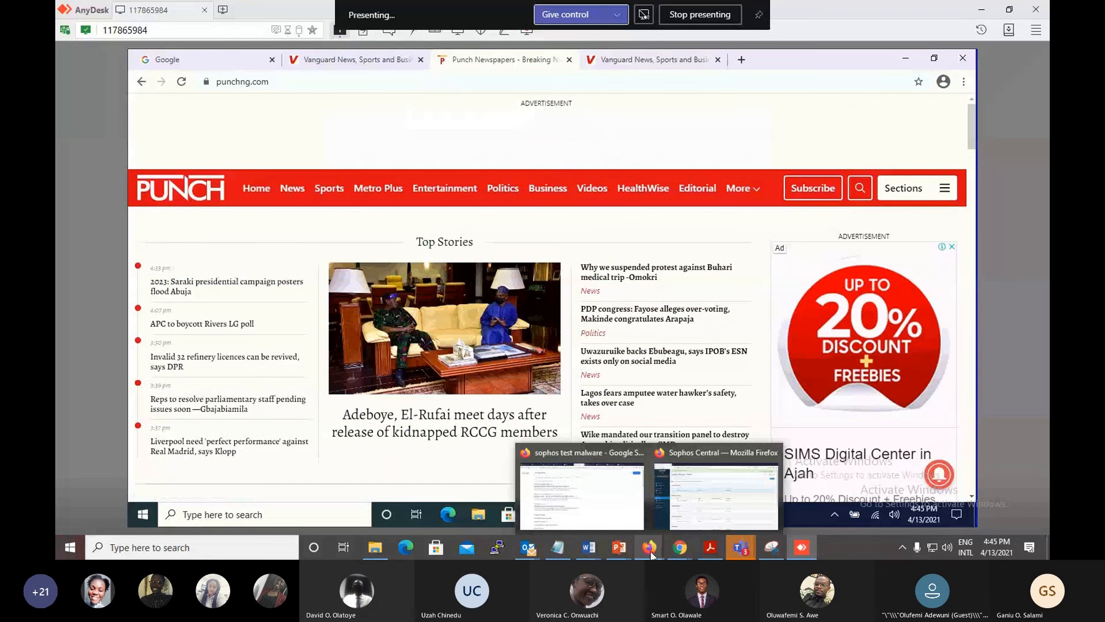
click(706, 502)
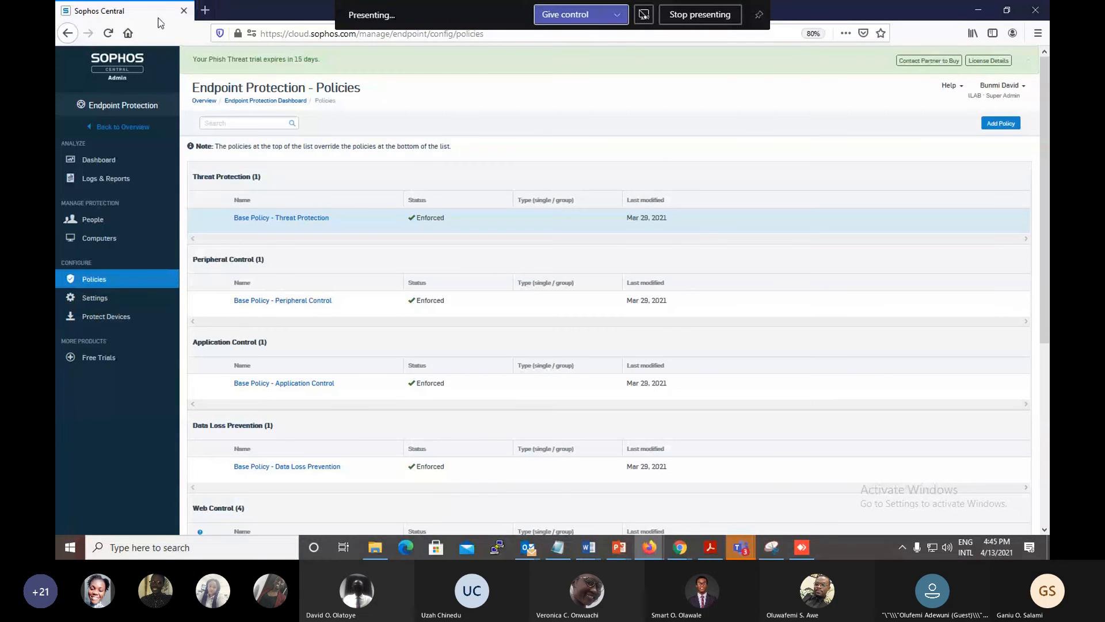
right_click(126, 64)
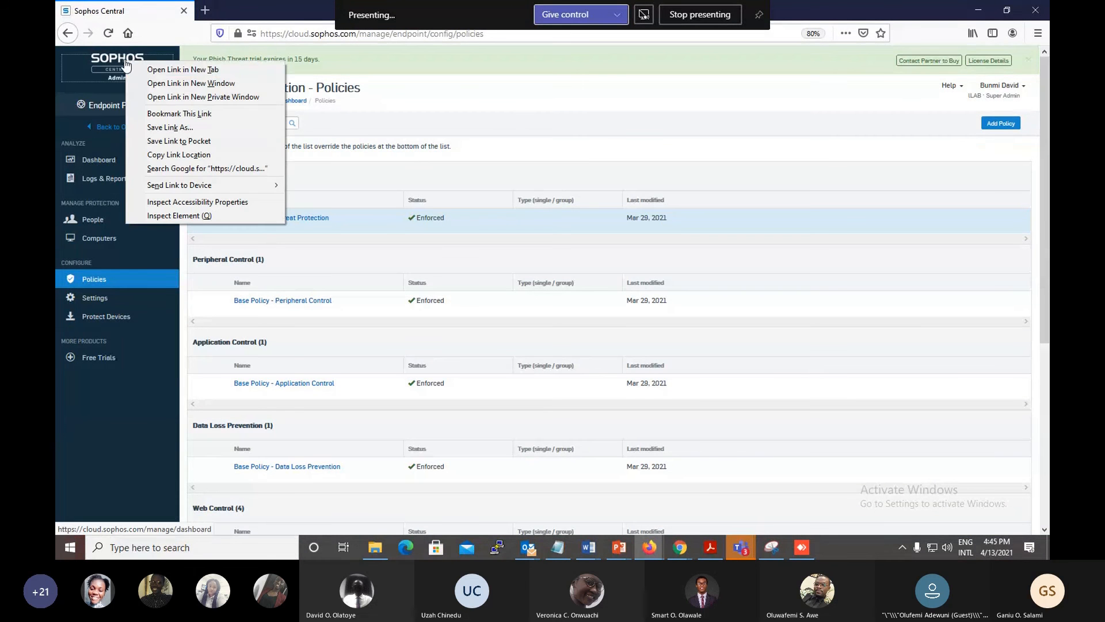
click(153, 70)
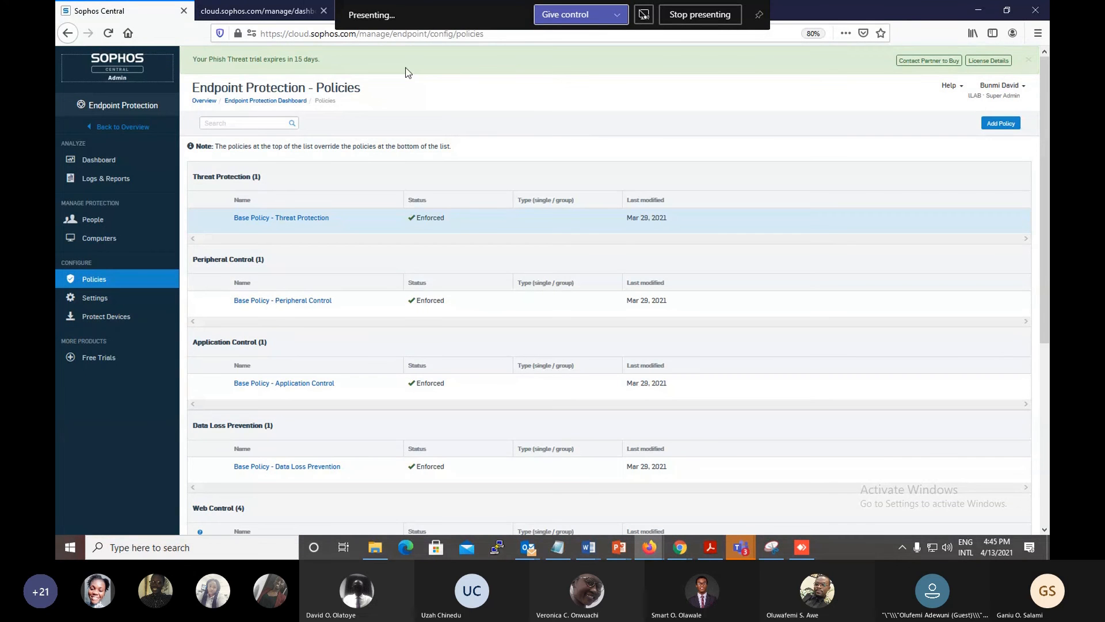
click(255, 12)
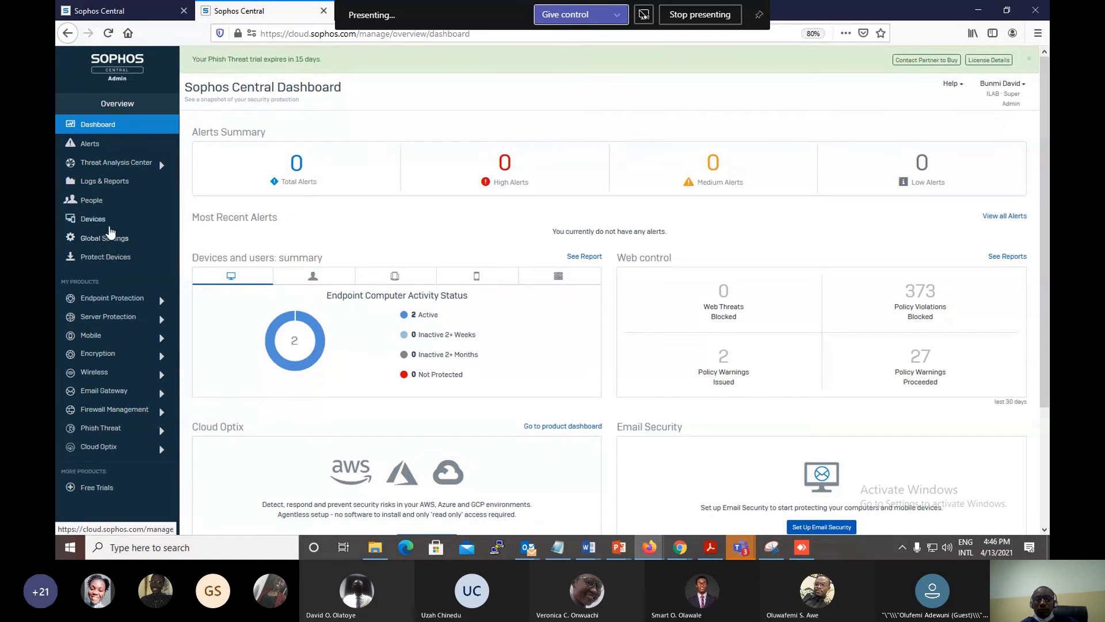
- Open the Web control reports from the Endpoint Protection dashboard and view the Blocked Categories report
click(113, 303)
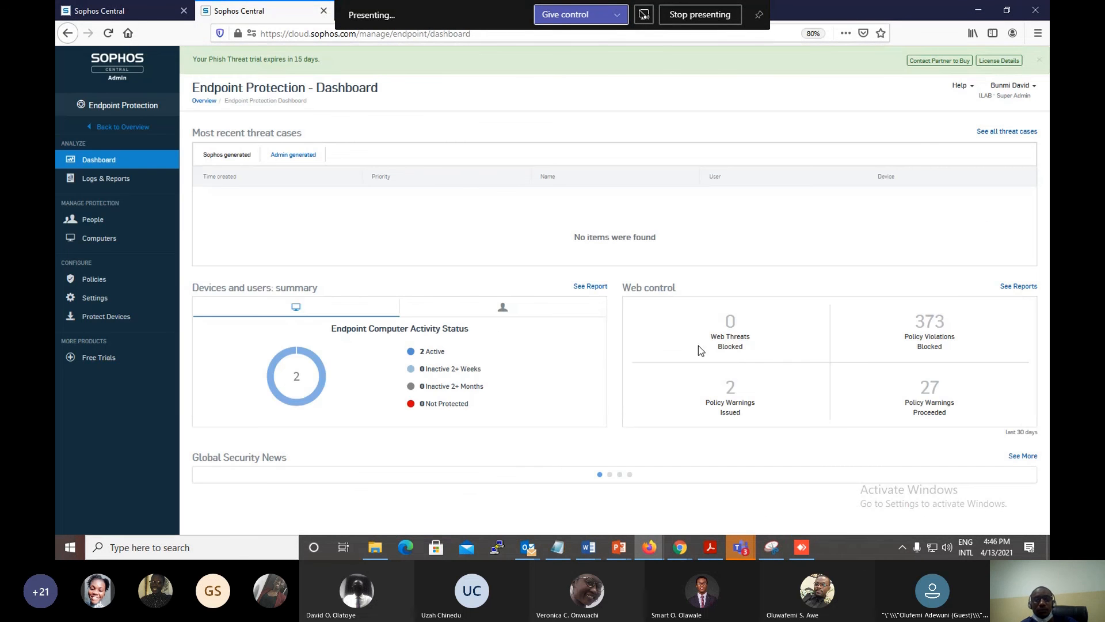
click(1007, 288)
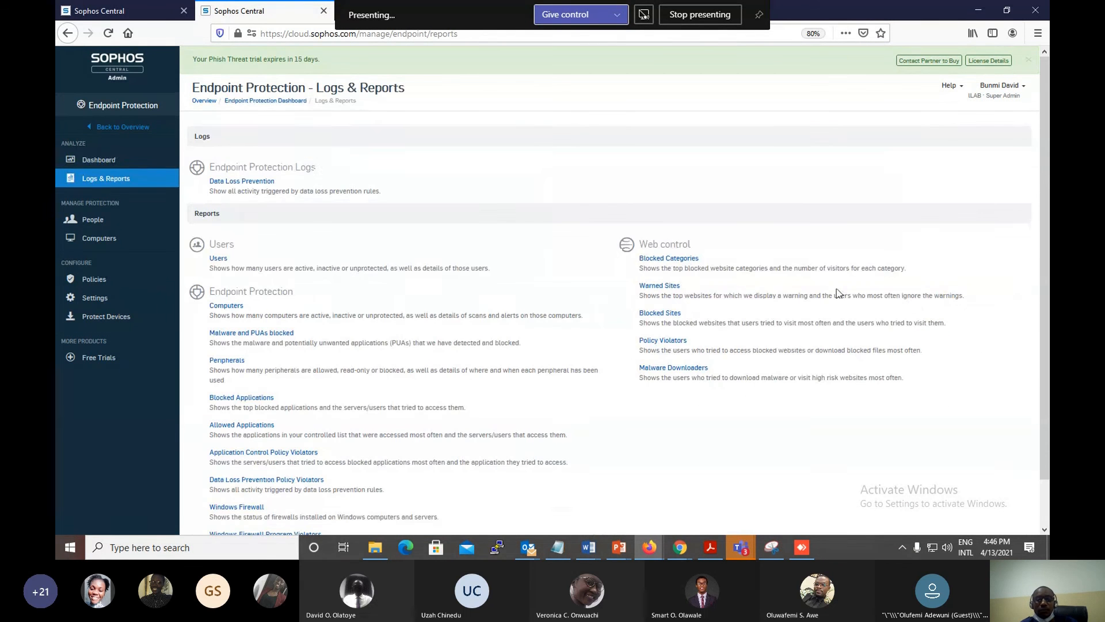
click(647, 263)
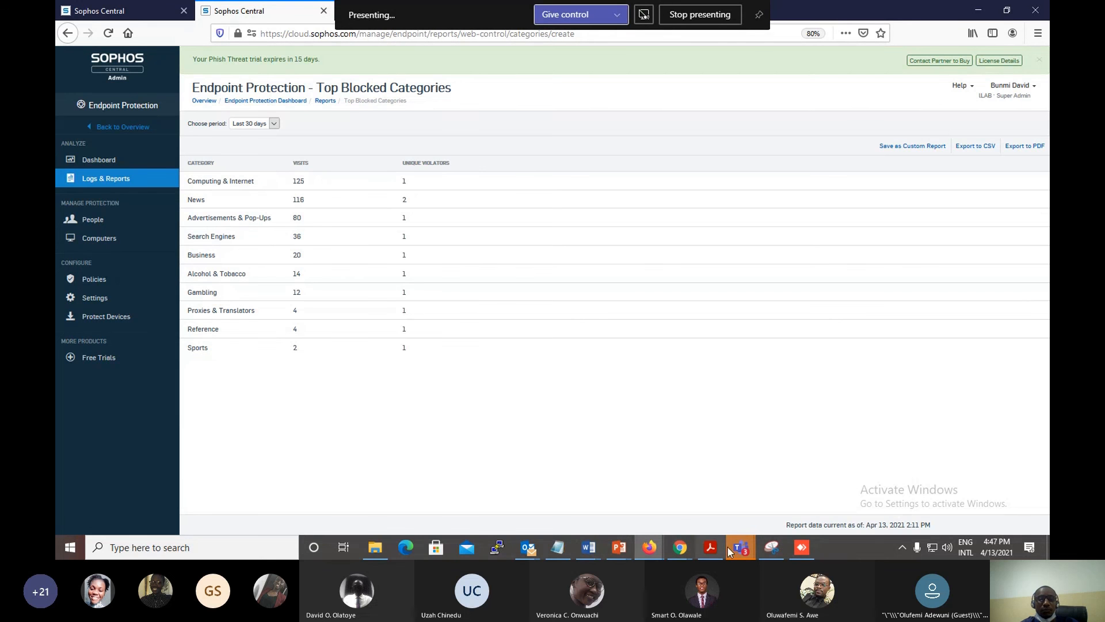
mouse_move(650, 547)
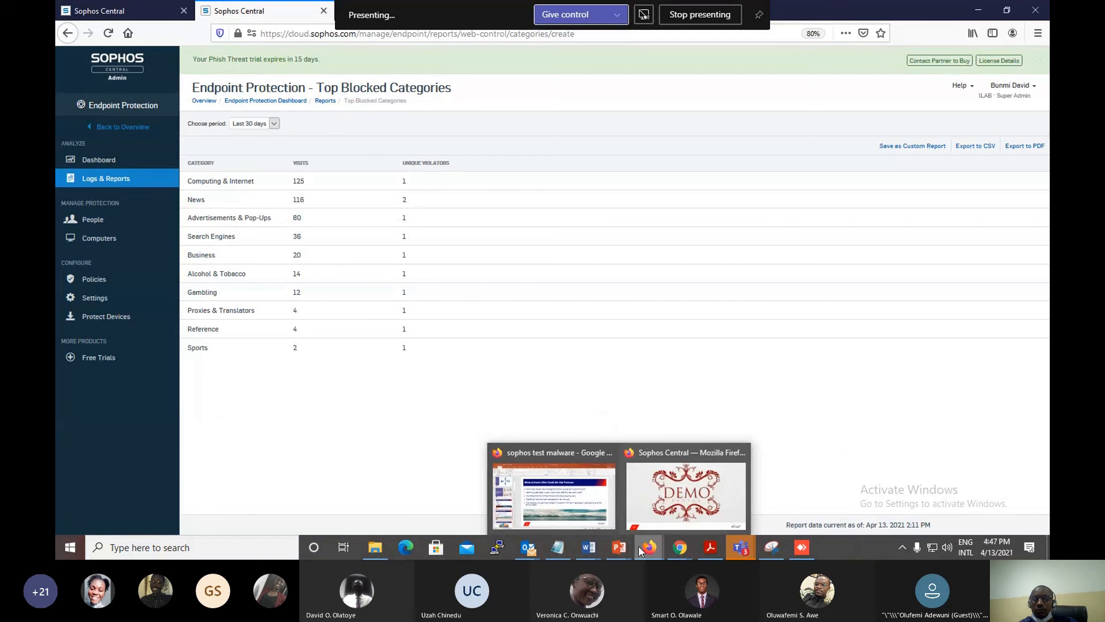
- Switch to the AnyDesk session and reload the open Vanguard and punchng.com pages on the remote endpoint
mouse_move(708, 551)
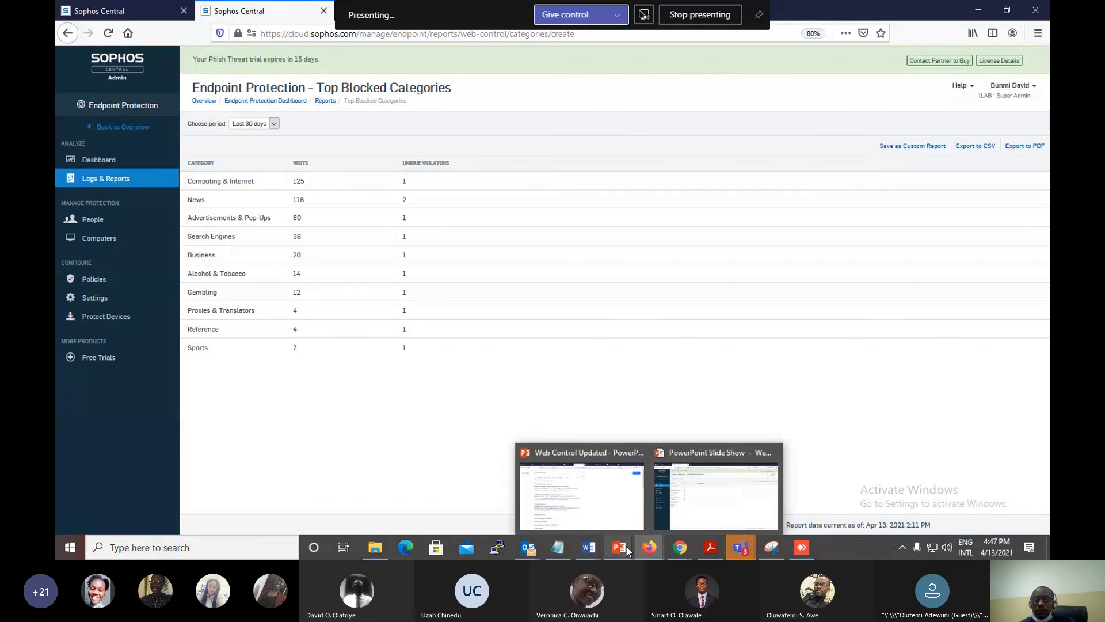
click(802, 547)
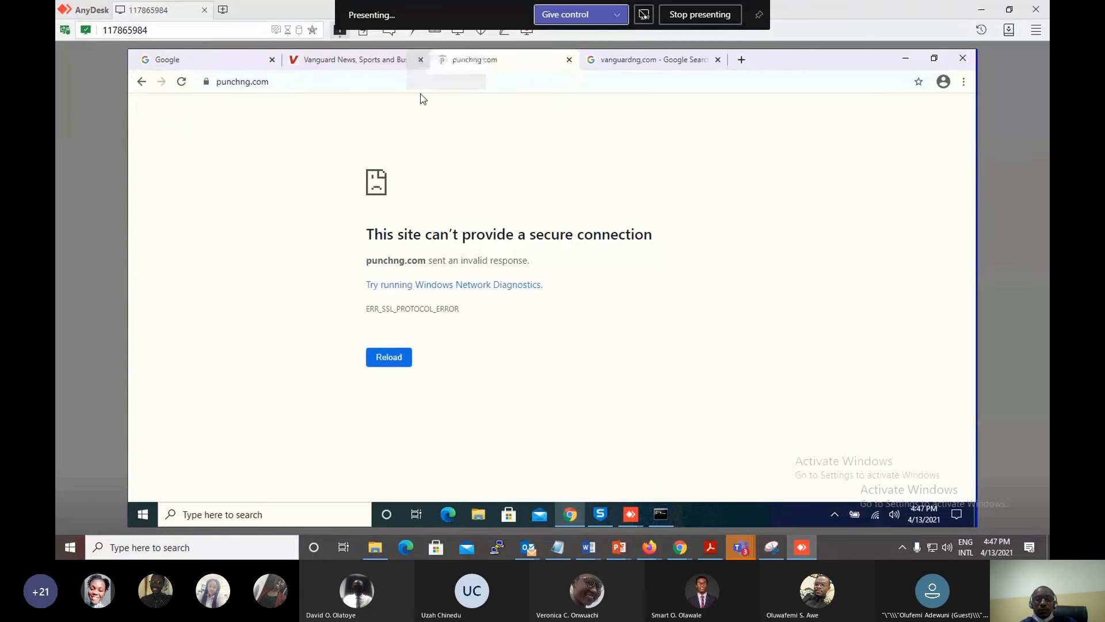
click(363, 59)
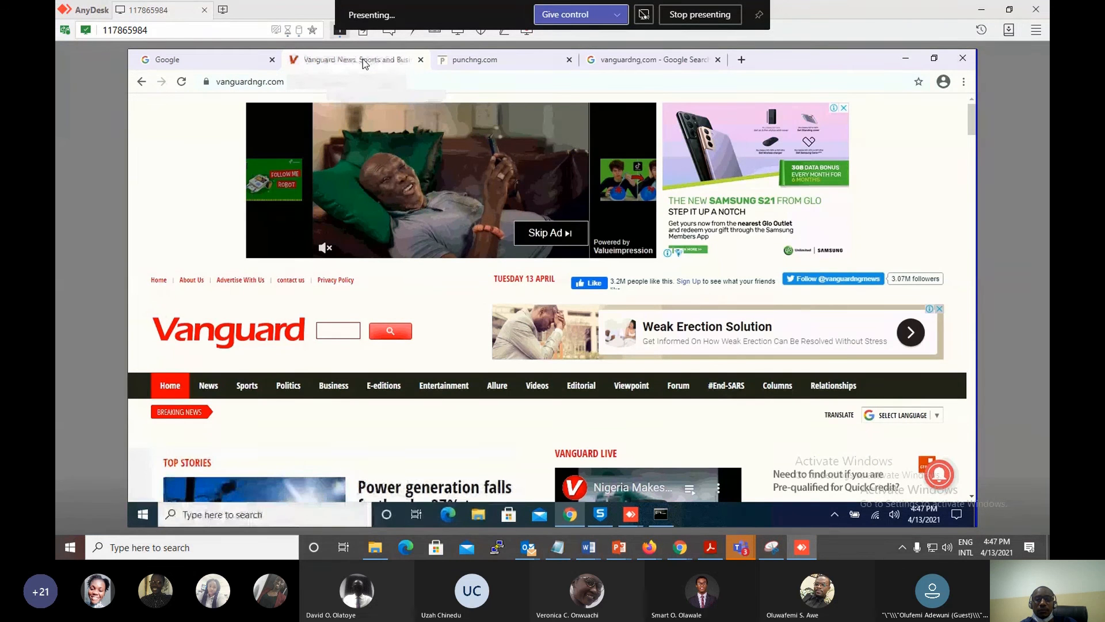
click(181, 83)
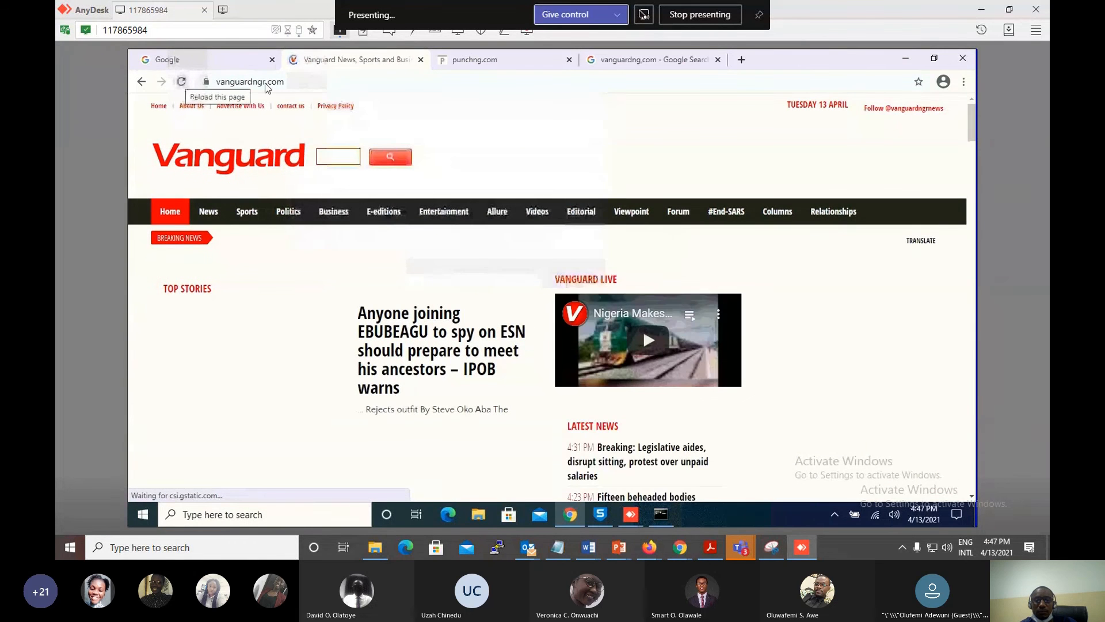
click(462, 61)
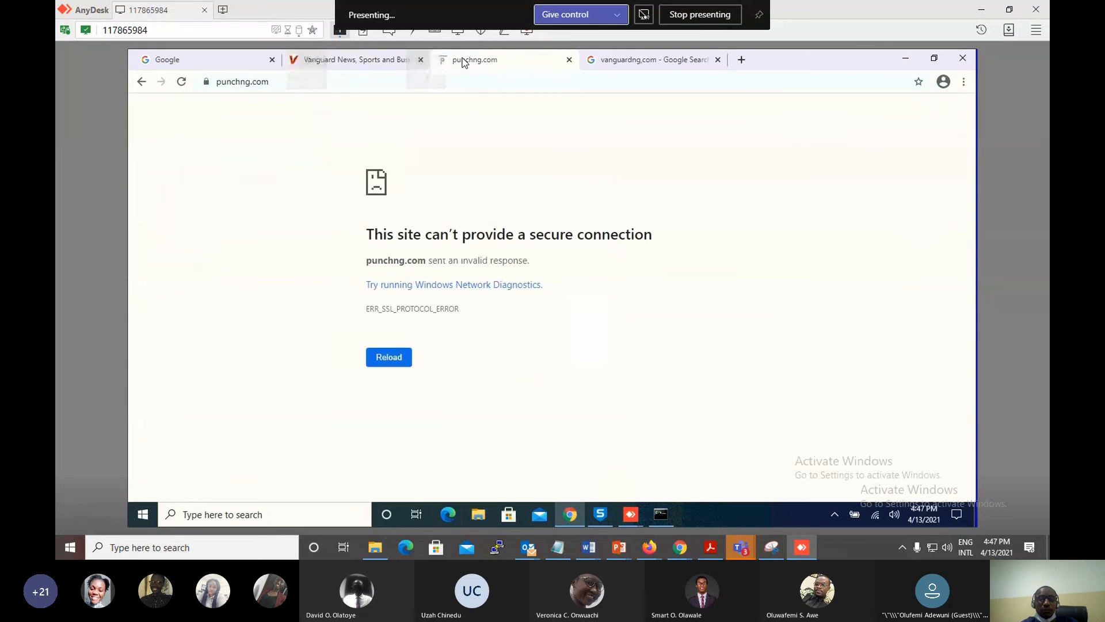
click(180, 83)
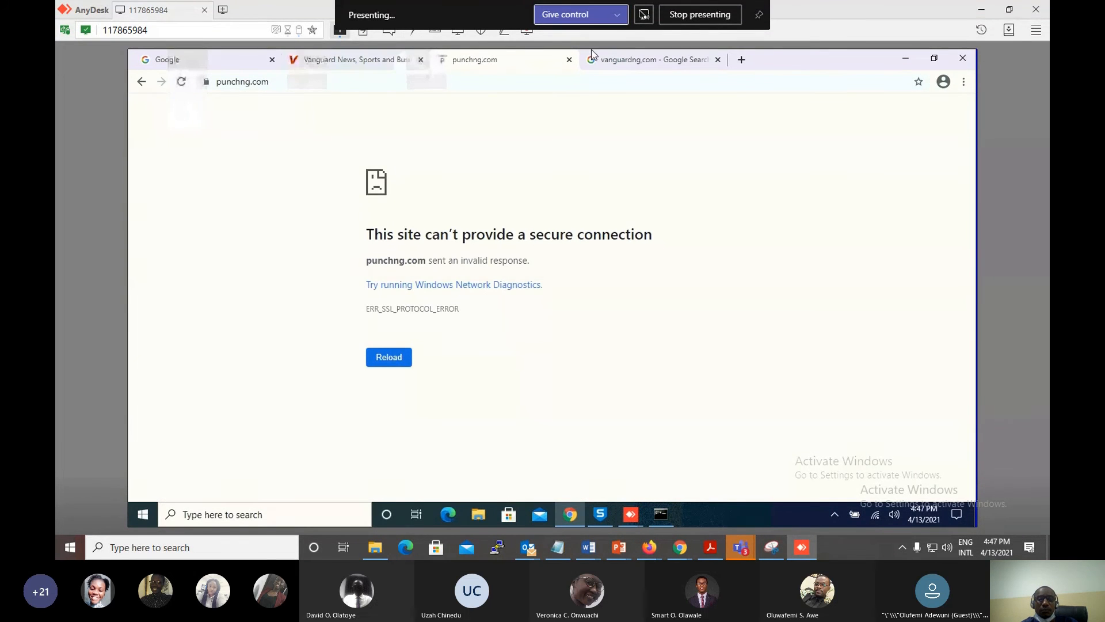
- Open vanguardngr.com in a new remote browser tab and reload punchng.com to retest the news block
key(ctrl+t)
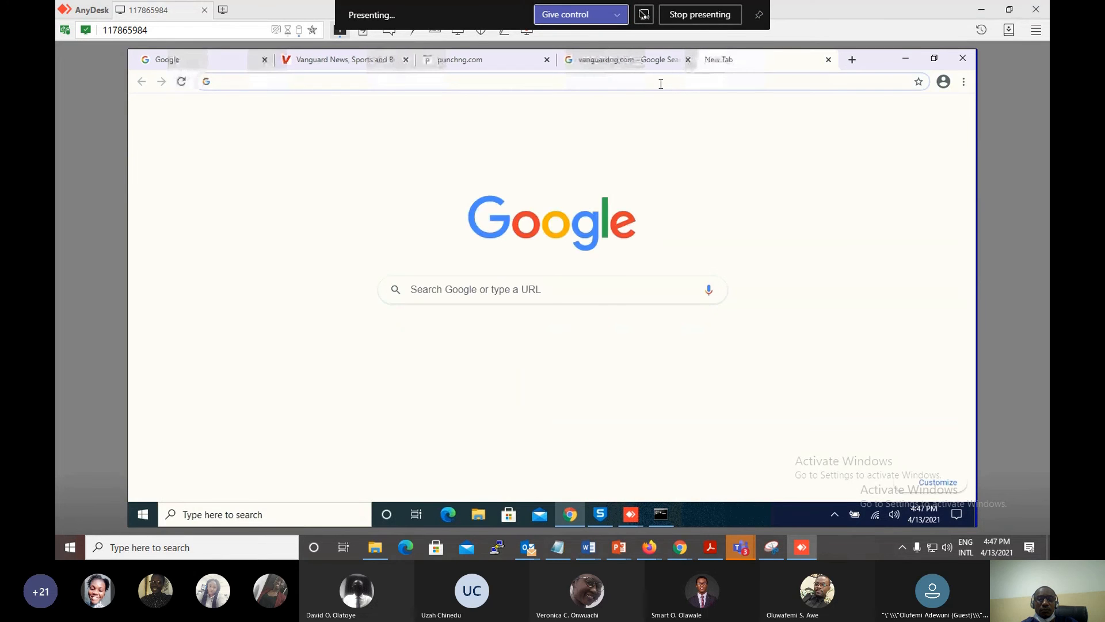
click(658, 82)
text(vangu)
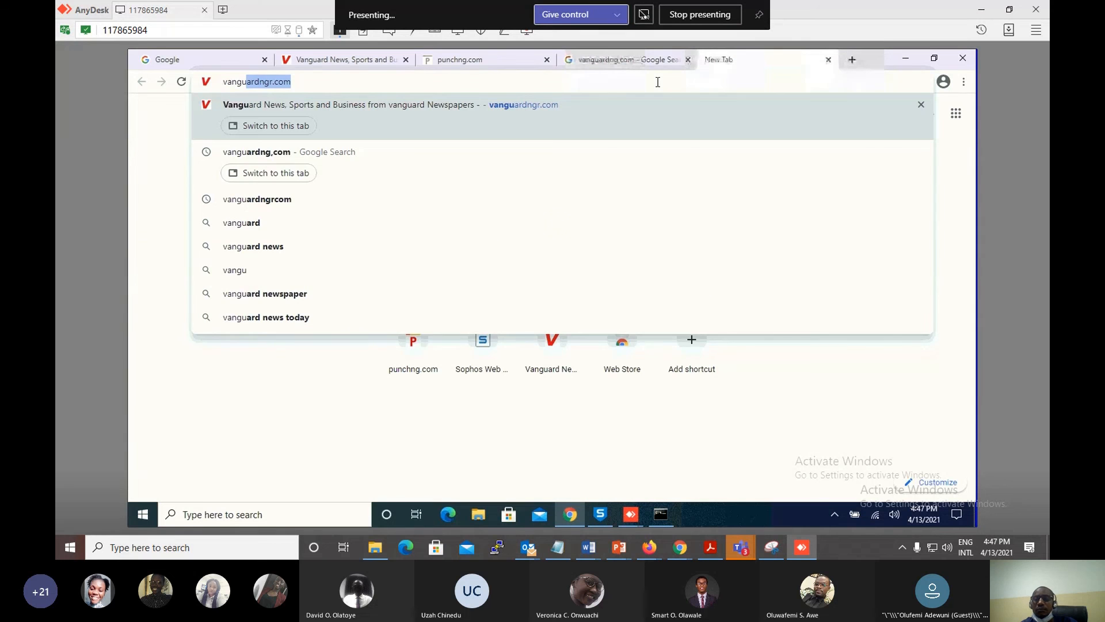
key(Return)
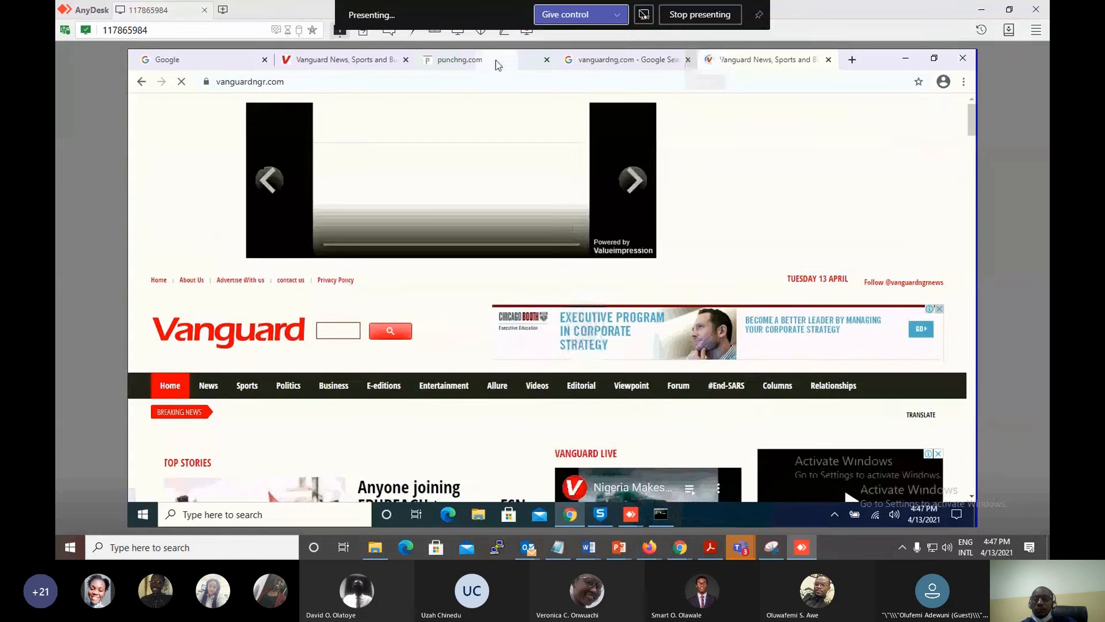
click(497, 60)
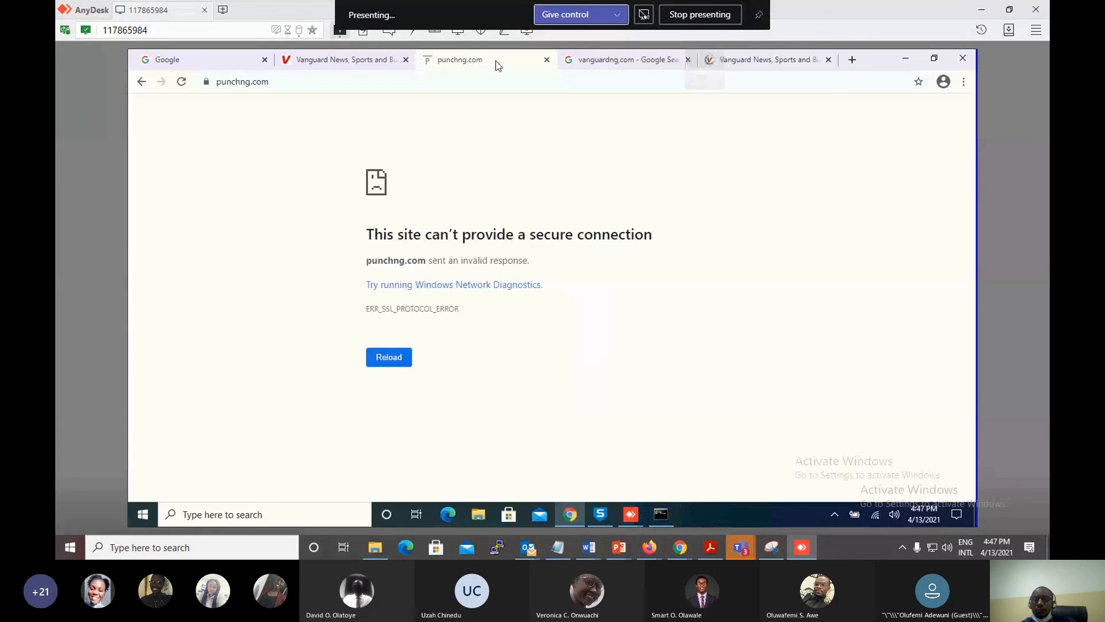
click(181, 82)
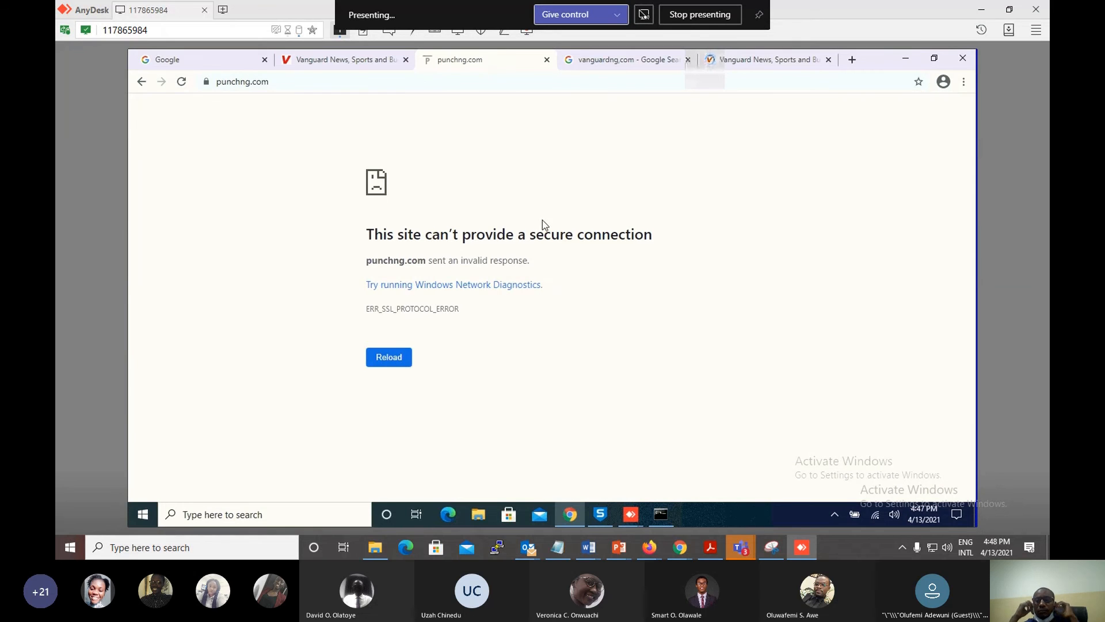
- Return to Sophos Central in Firefox and review the Web control Blocked Sites report to the end of its list
mouse_move(651, 551)
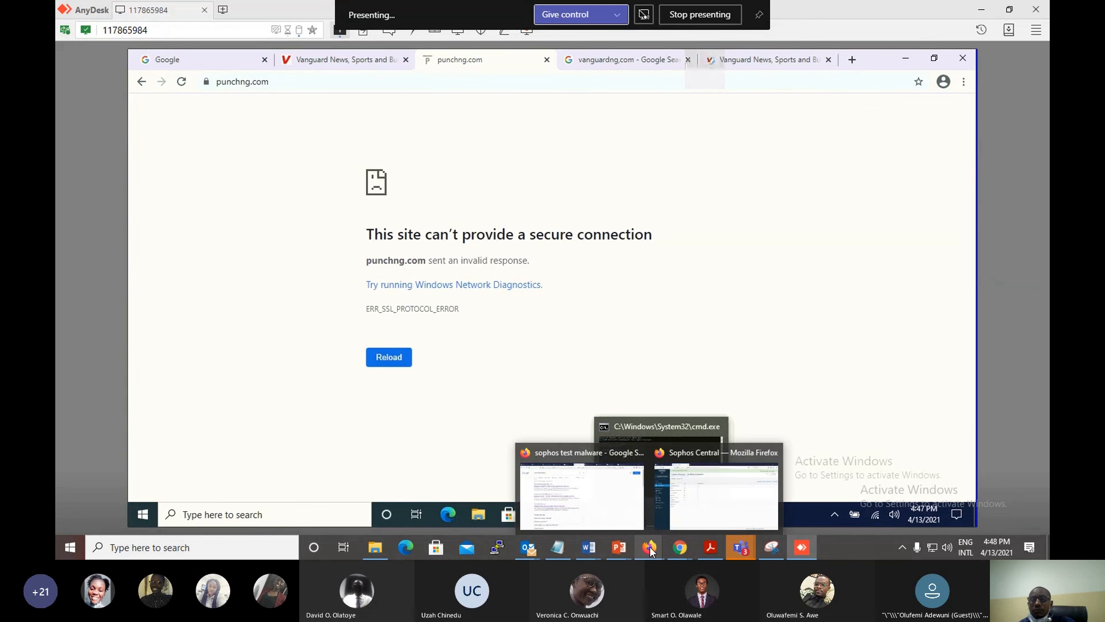
click(687, 508)
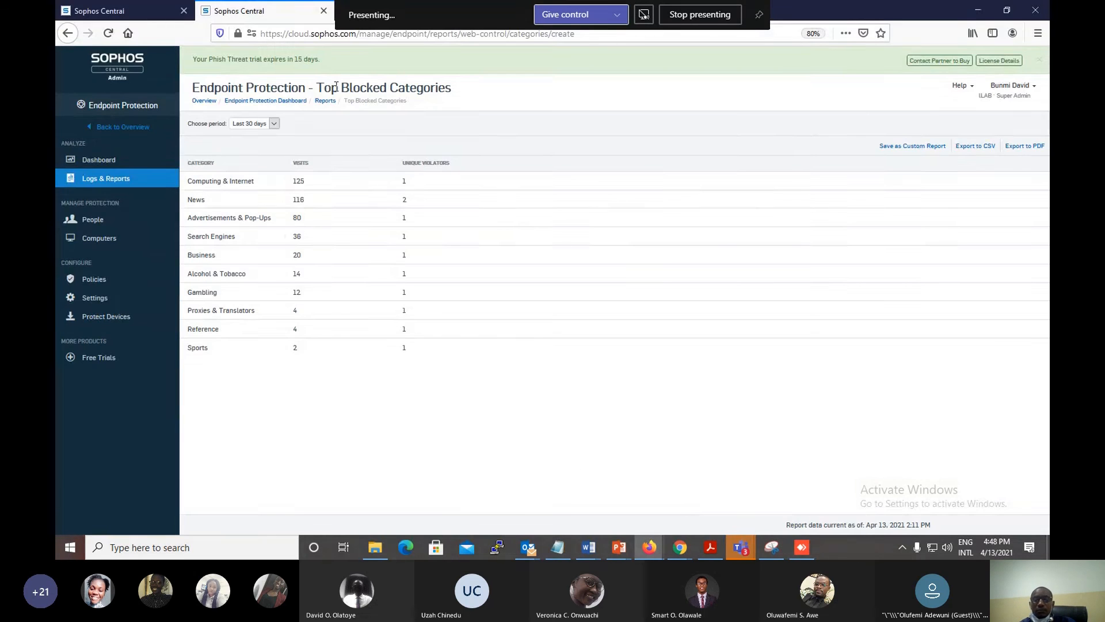
click(120, 181)
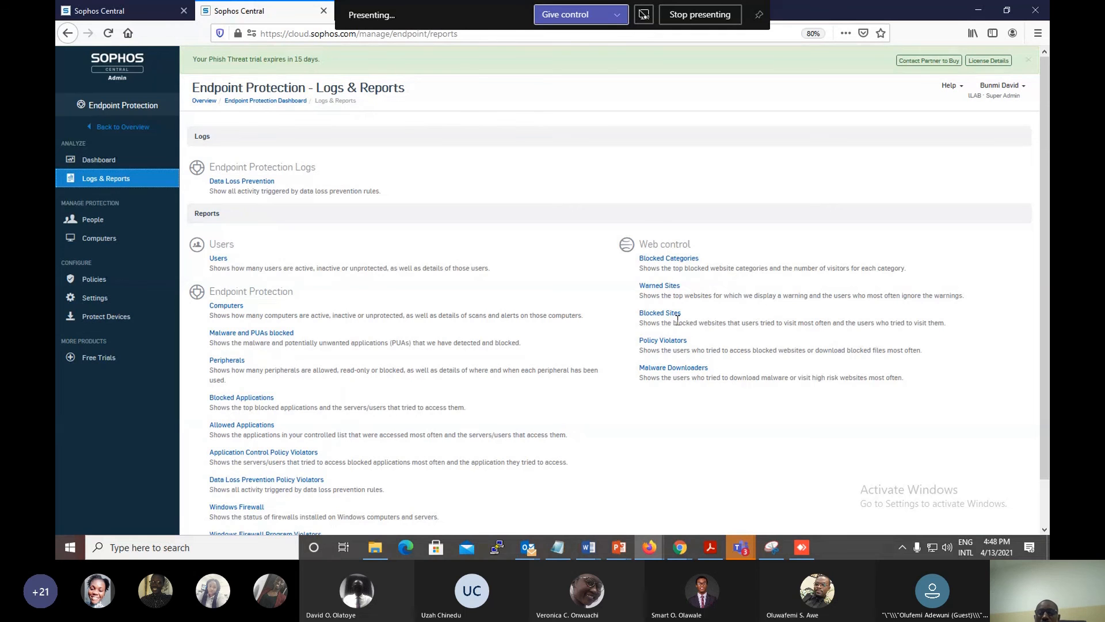
click(664, 316)
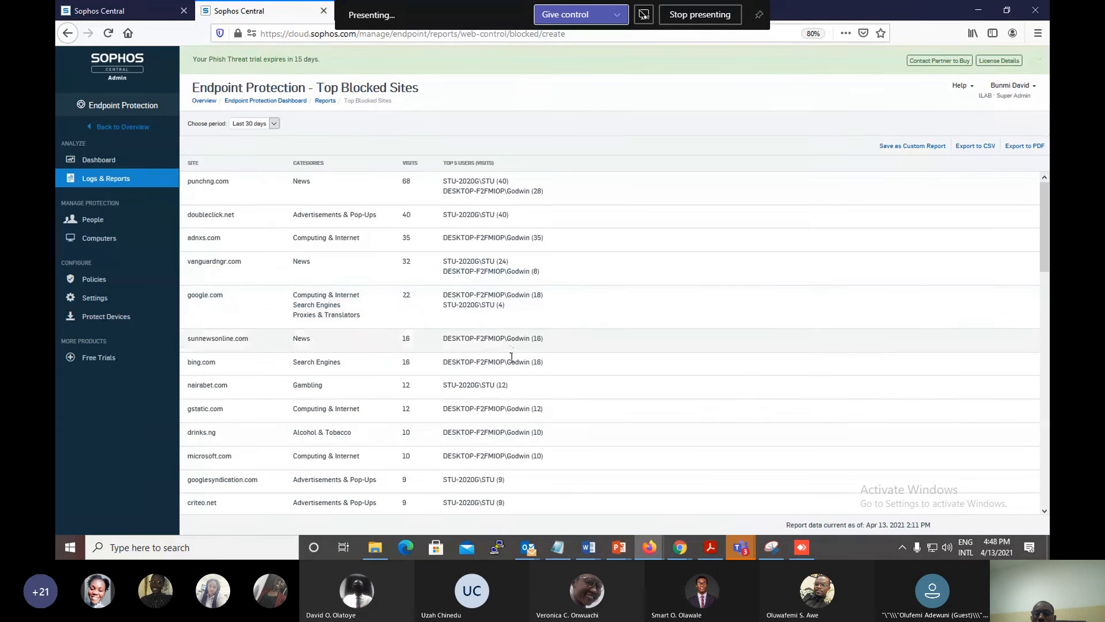
drag(1045, 241, 1047, 406)
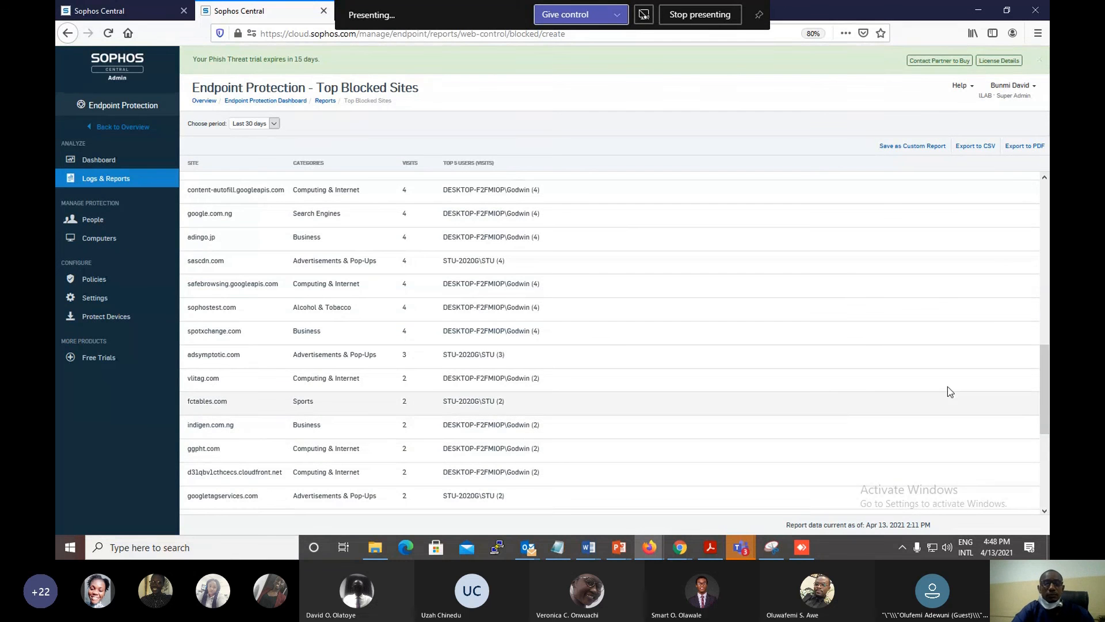
scroll(1041, 386, down, 5)
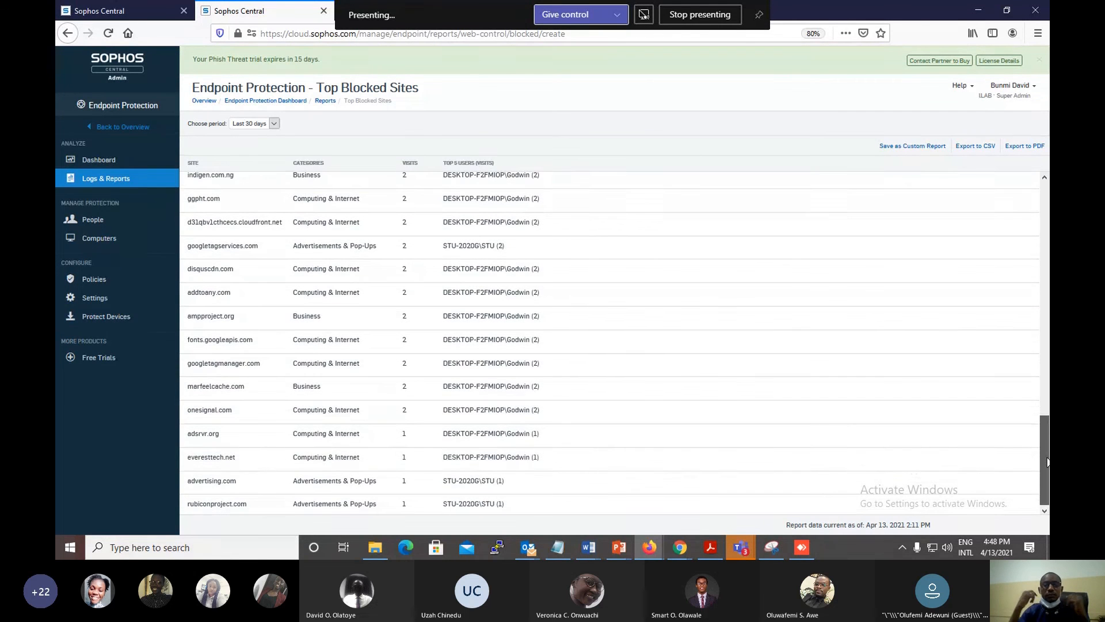
- Export the Web control Policy Violators report to PDF and view web_policy_violations.pdf in Firefox
click(119, 178)
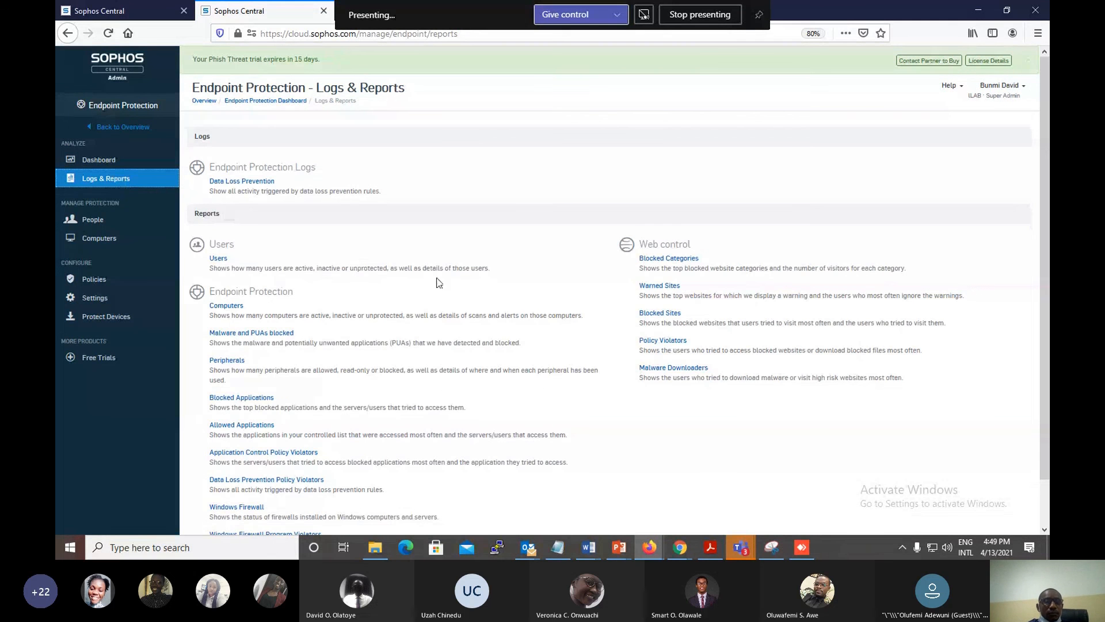
click(661, 342)
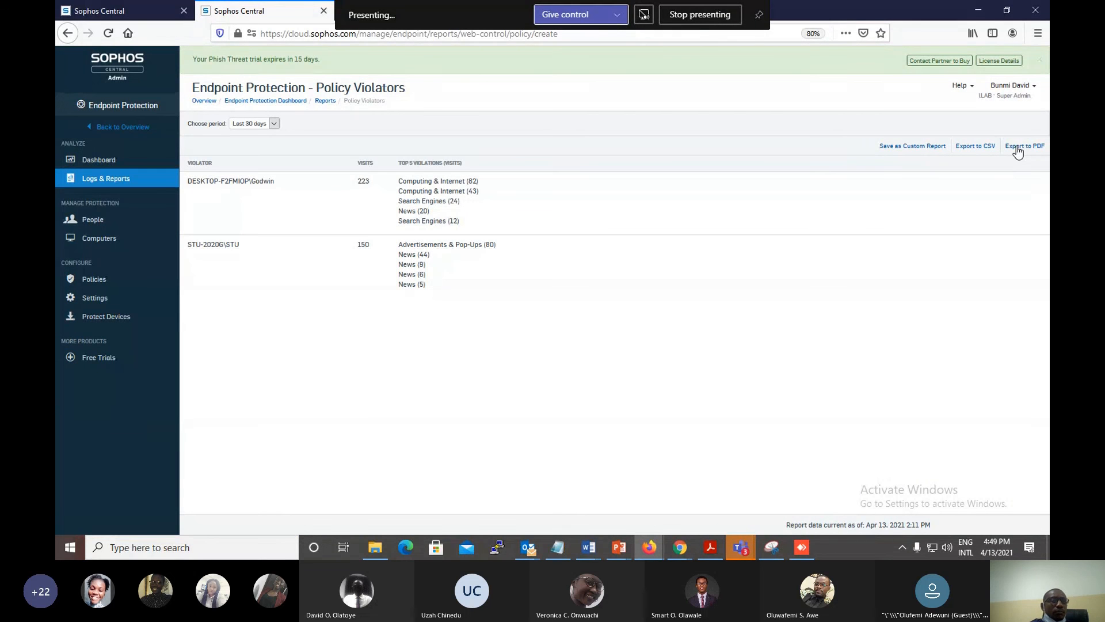
click(1018, 150)
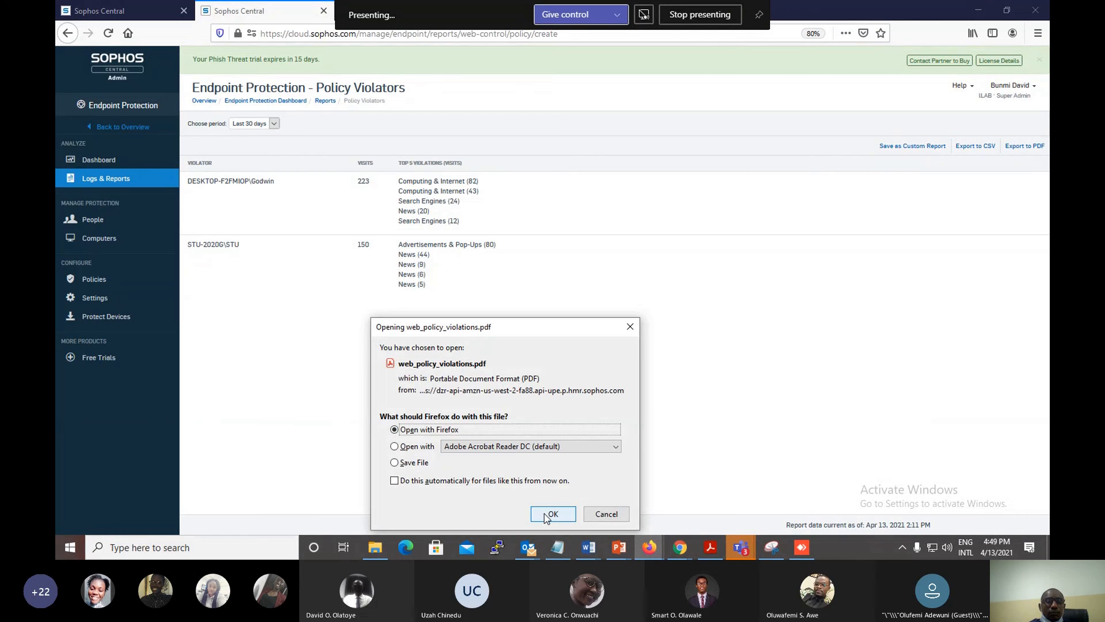
click(547, 515)
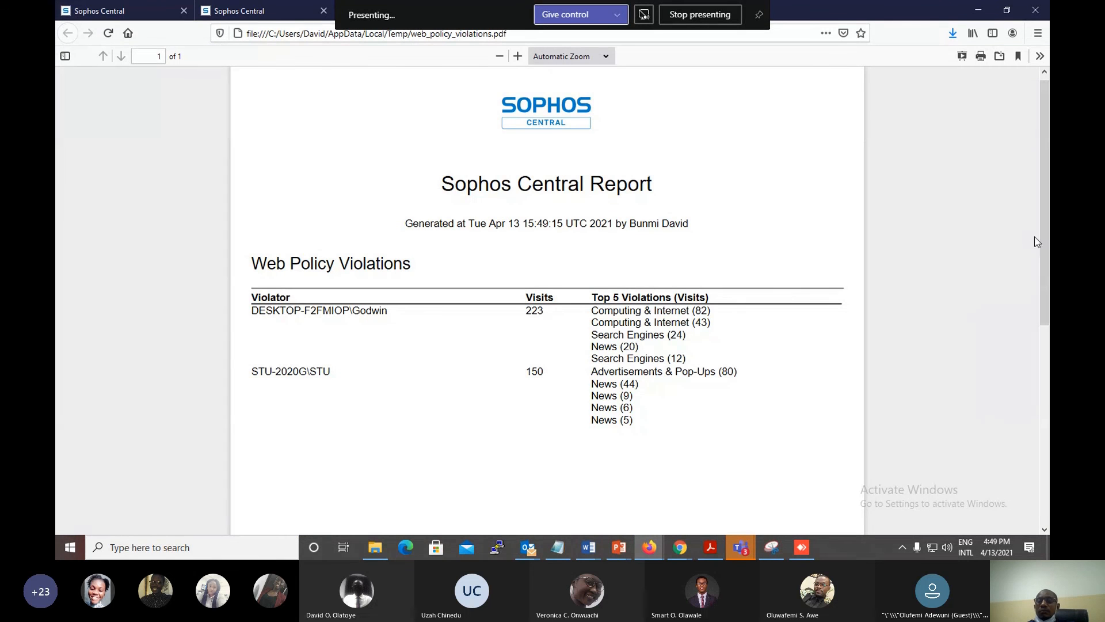
scroll(1042, 259, down, 3)
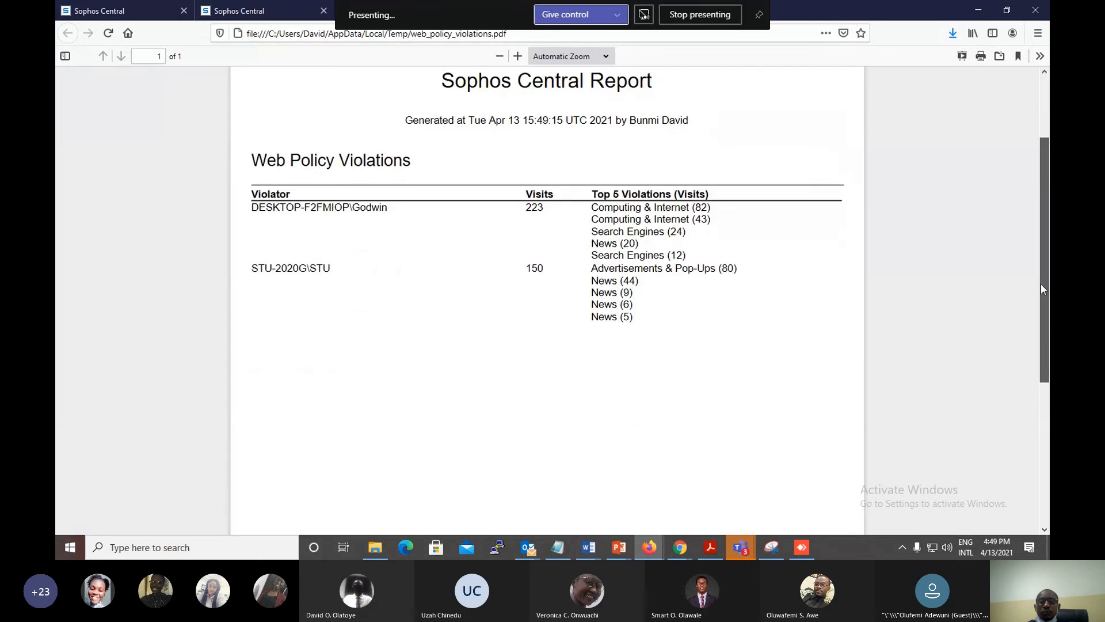
scroll(1041, 283, up, 2)
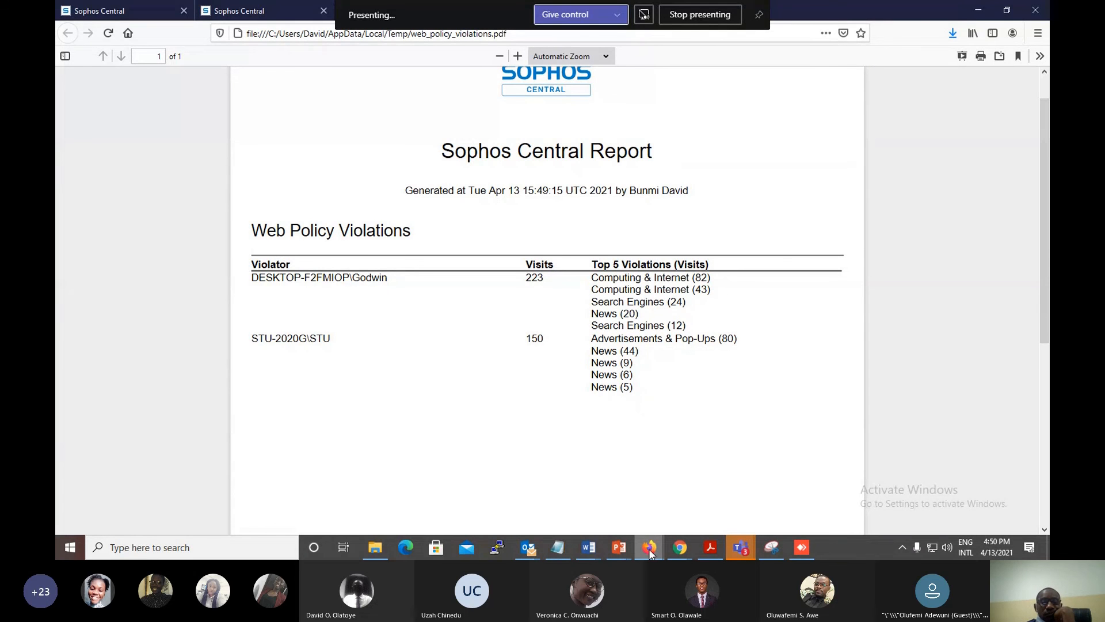
- Switch back to the AnyDesk session and reduce the remote browser from full screen to a smaller window
mouse_move(649, 547)
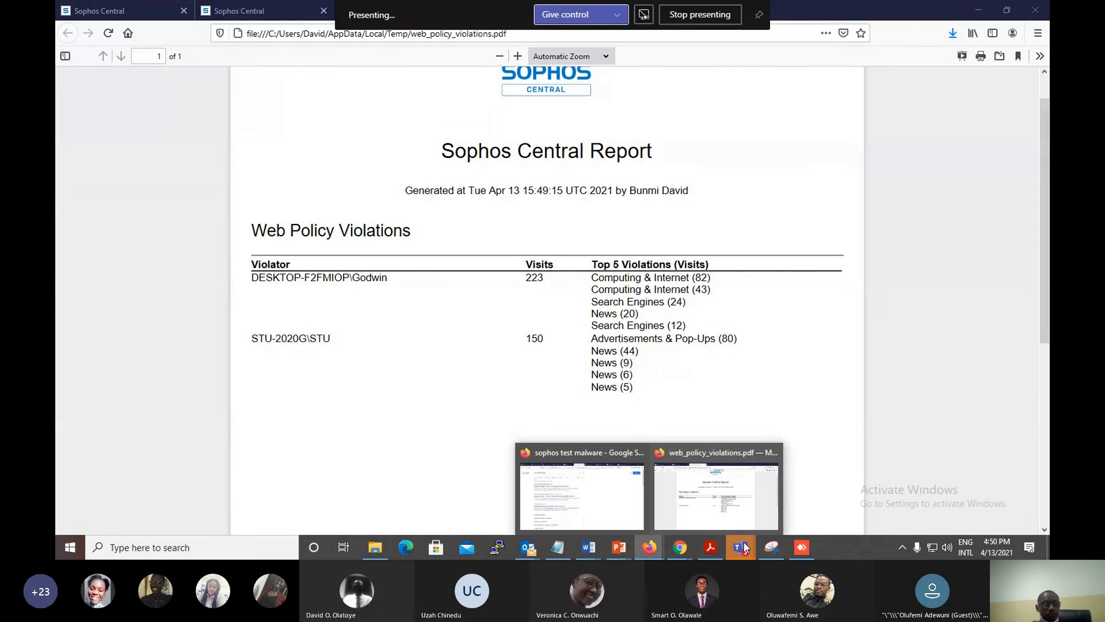
click(800, 548)
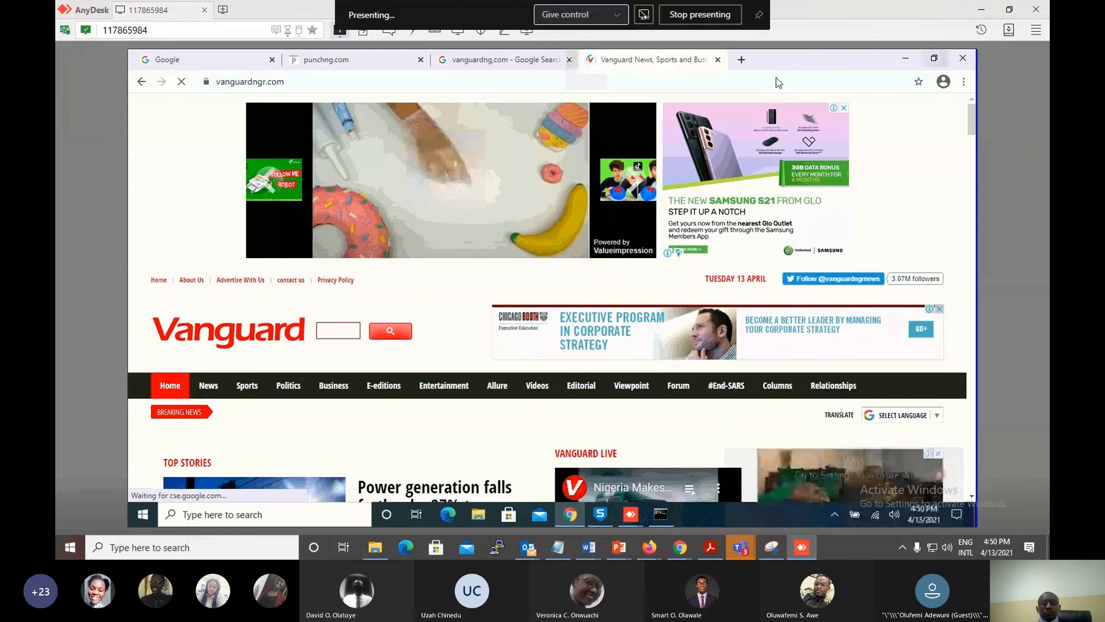
drag(603, 64, 619, 63)
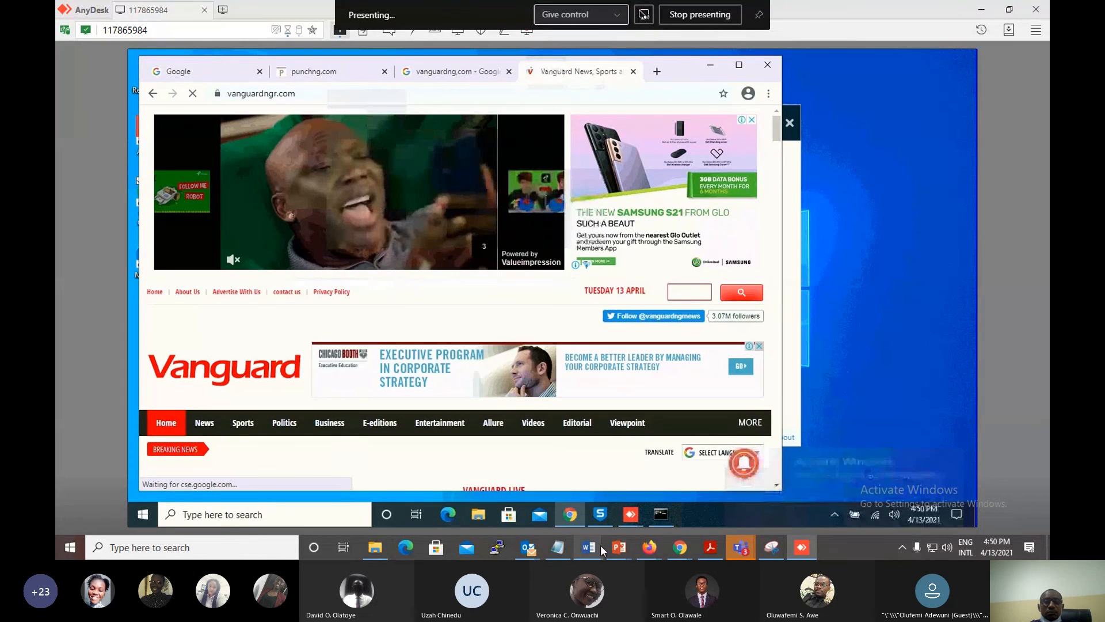
- Switch to the Firefox window with the "sophos test malware" search and close its Sophos Web Security and Control Test Site tab
mouse_move(649, 547)
click(613, 507)
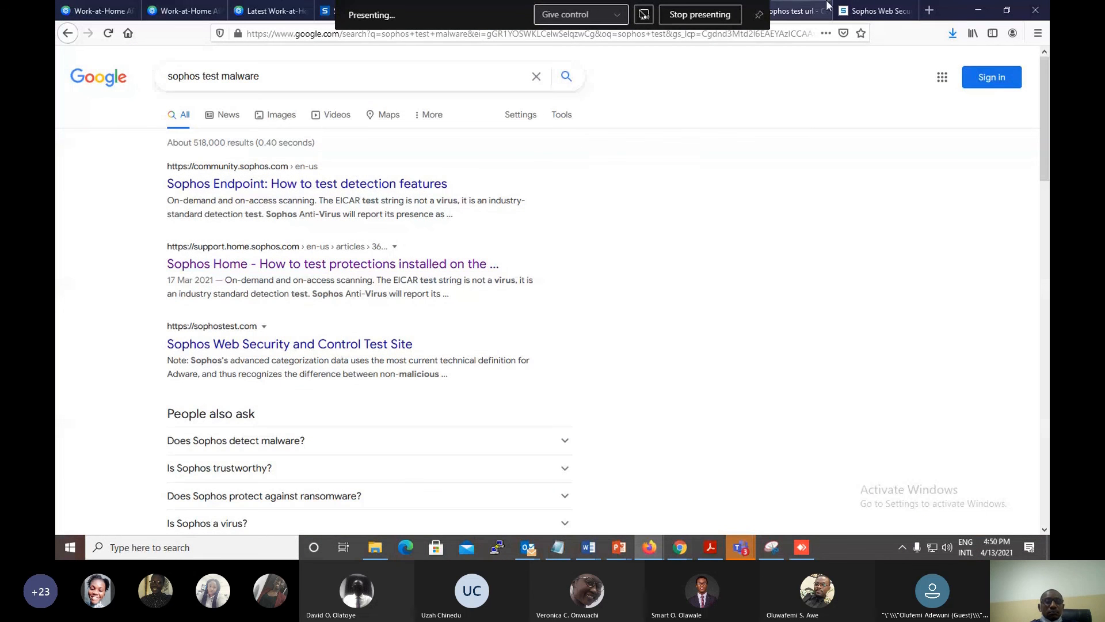
click(870, 13)
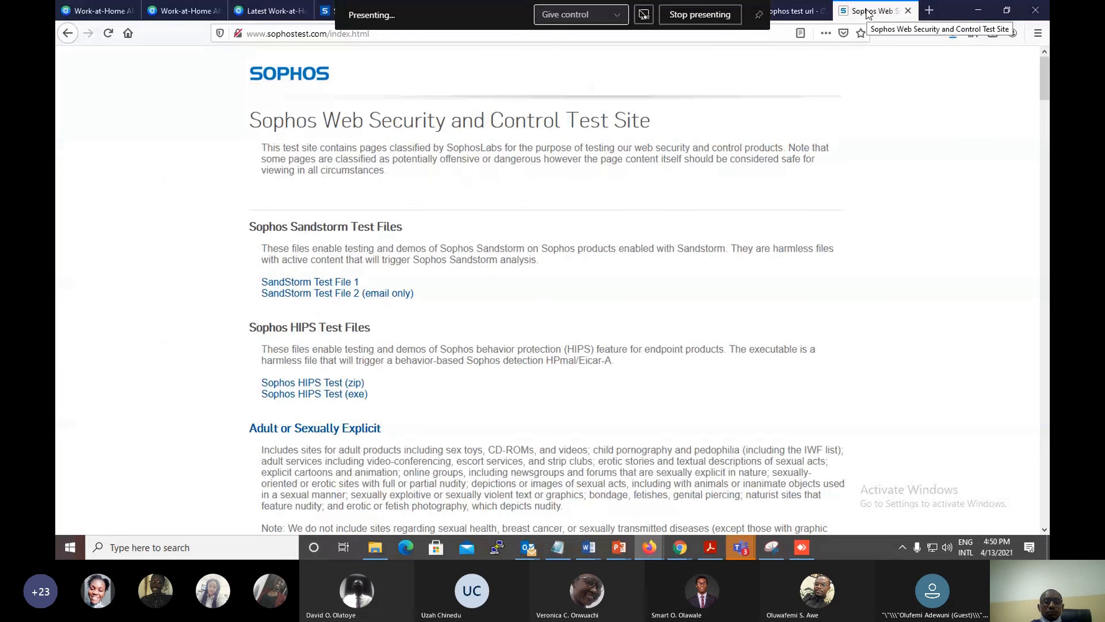
click(907, 12)
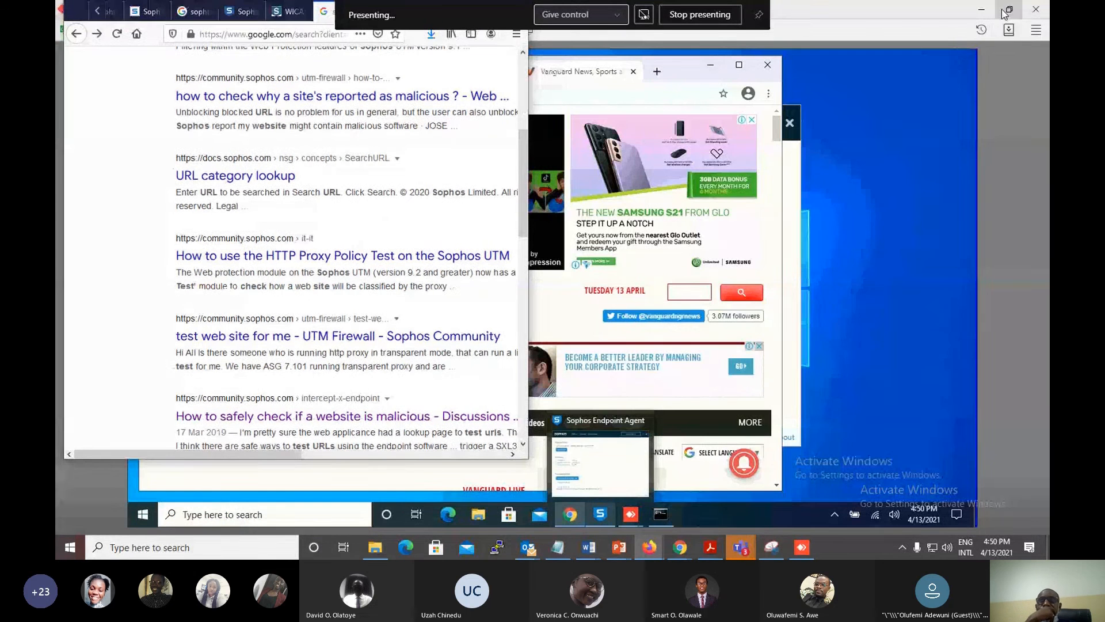
- Bring up the Sophos ID sign-in page in the same Firefox window and leave the window maximized
click(1007, 10)
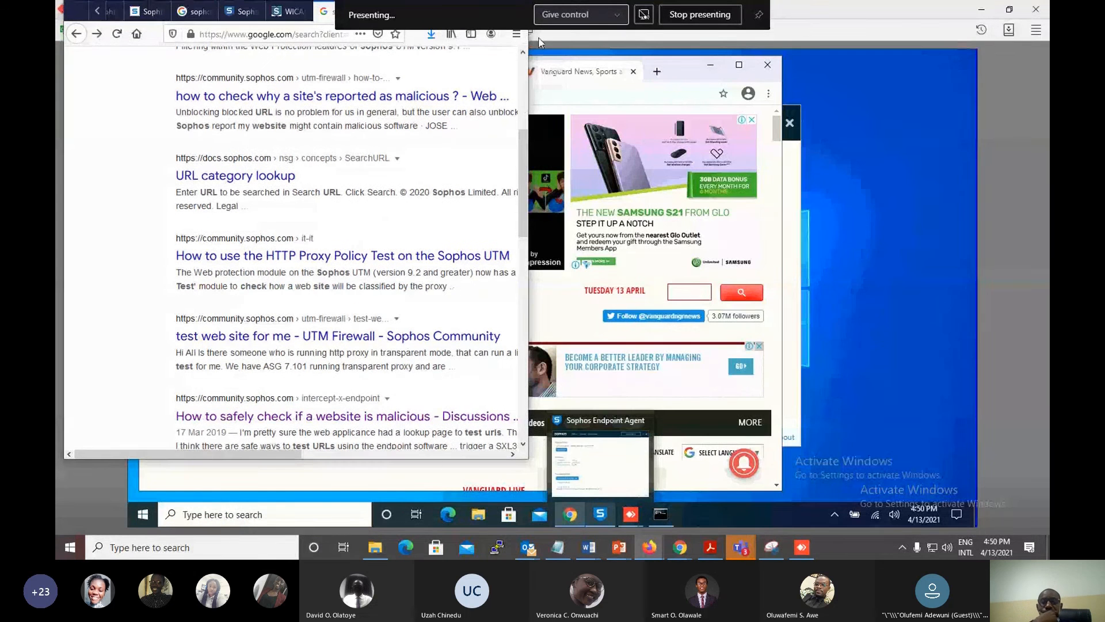
click(491, 33)
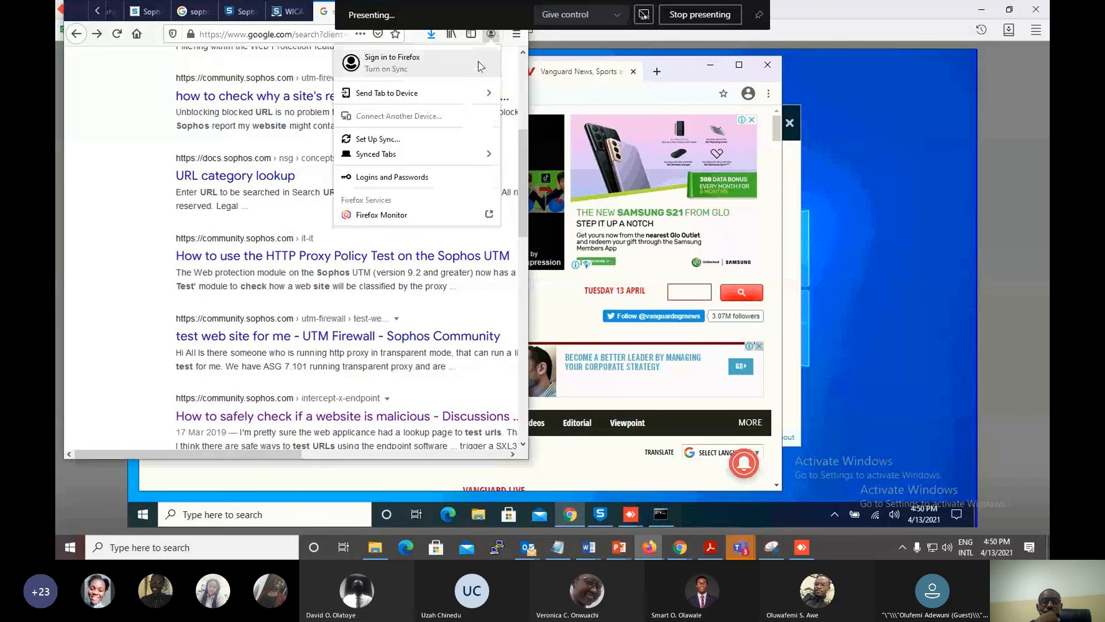
click(138, 13)
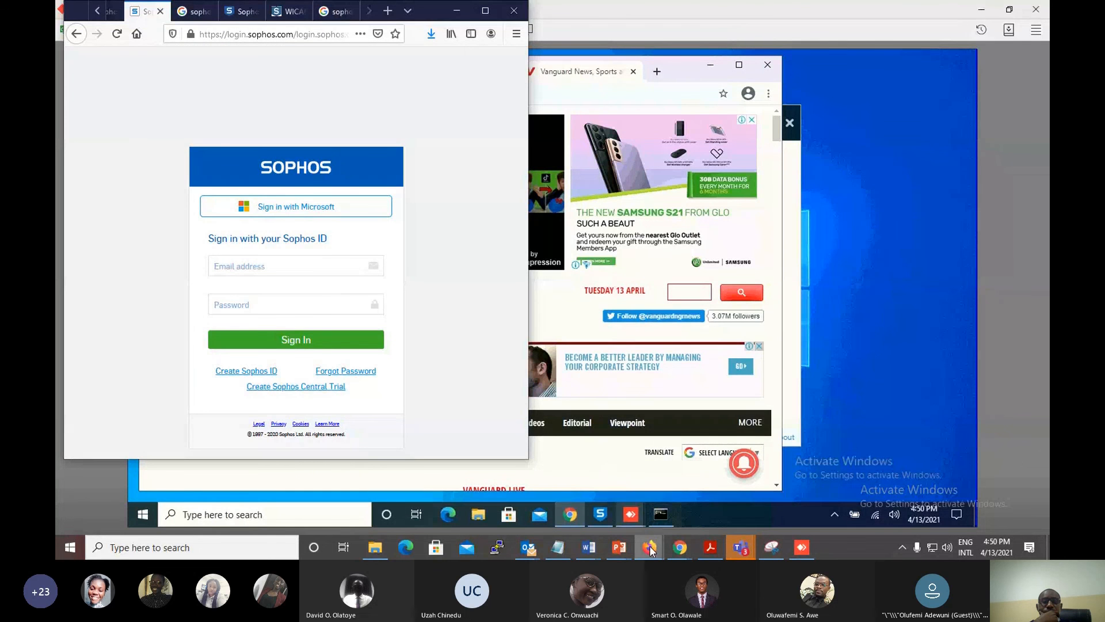
mouse_move(651, 550)
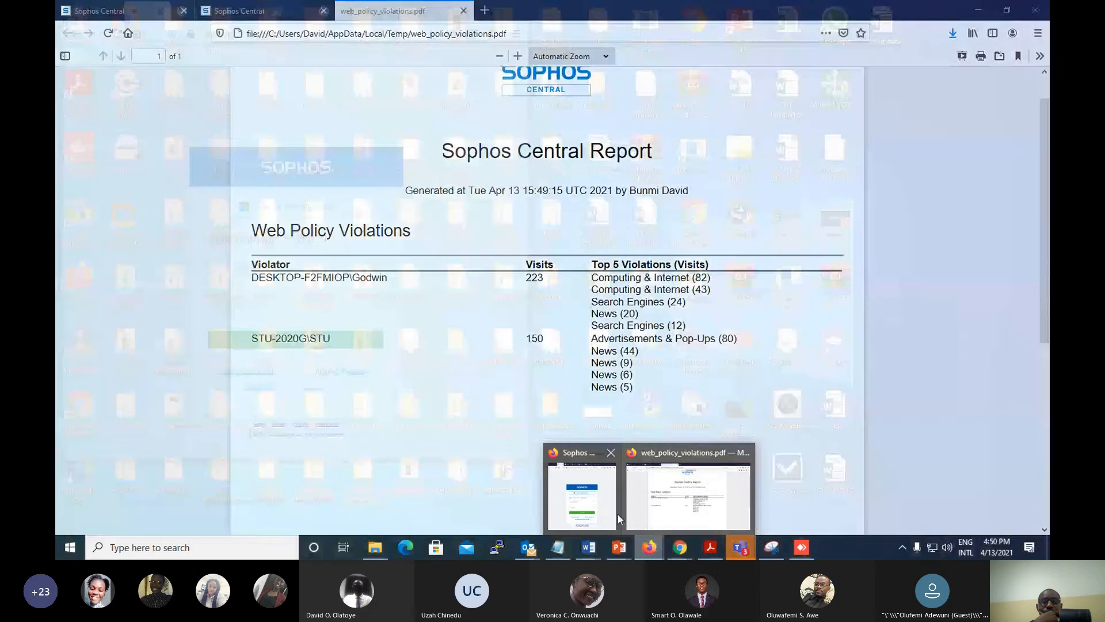
click(617, 512)
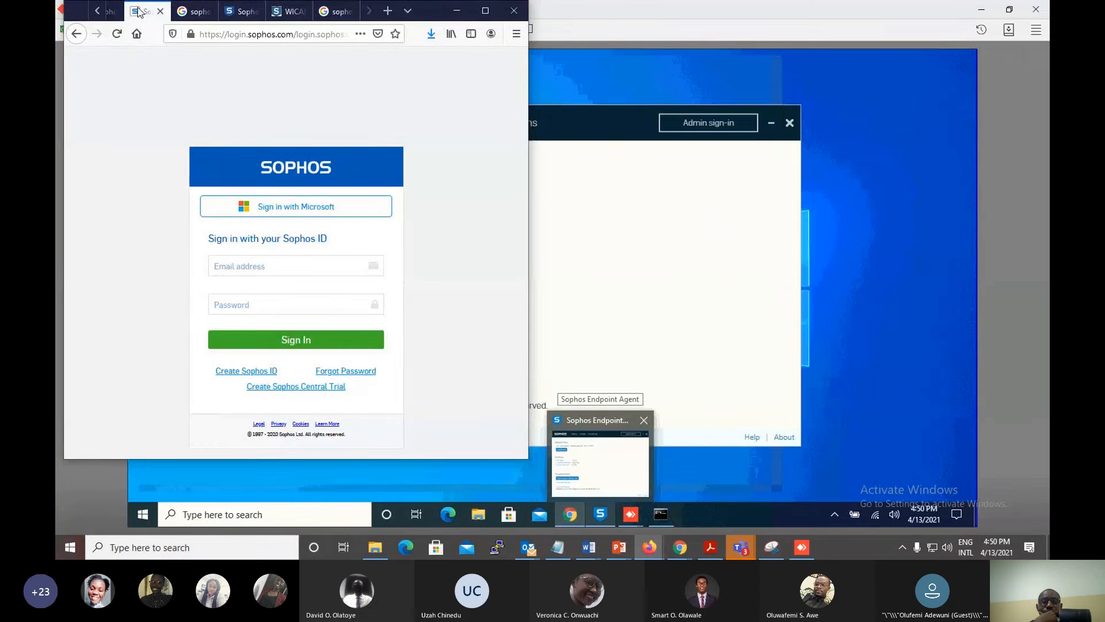
click(485, 10)
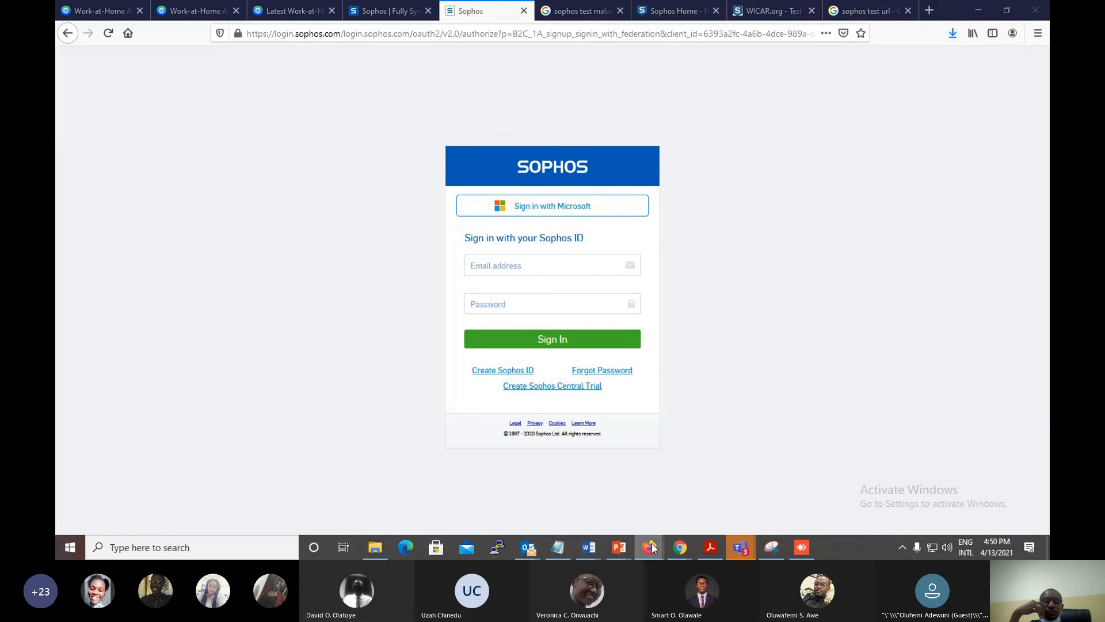
- Switch to the Firefox window with Sophos Central and view the settings of the TEST5 Web Control policy
mouse_move(652, 543)
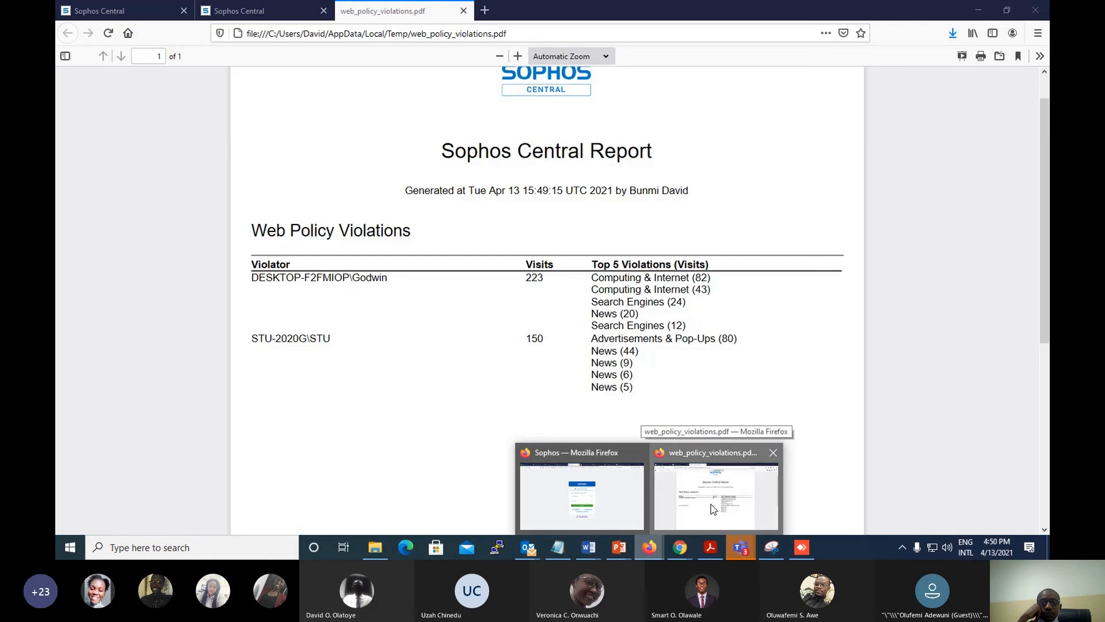
click(714, 499)
click(247, 11)
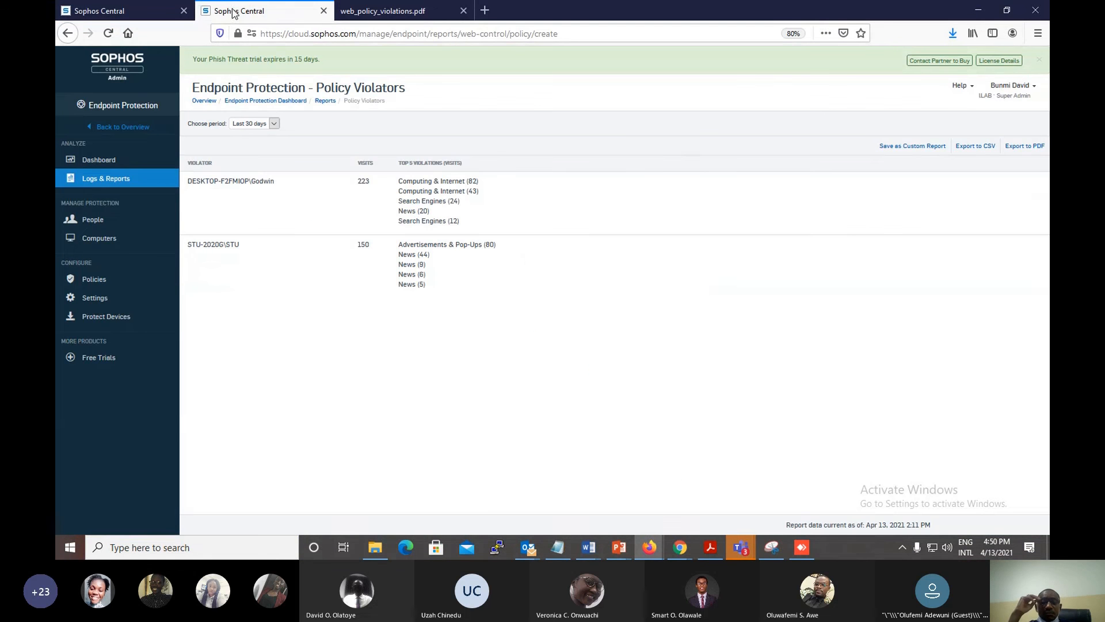
click(152, 13)
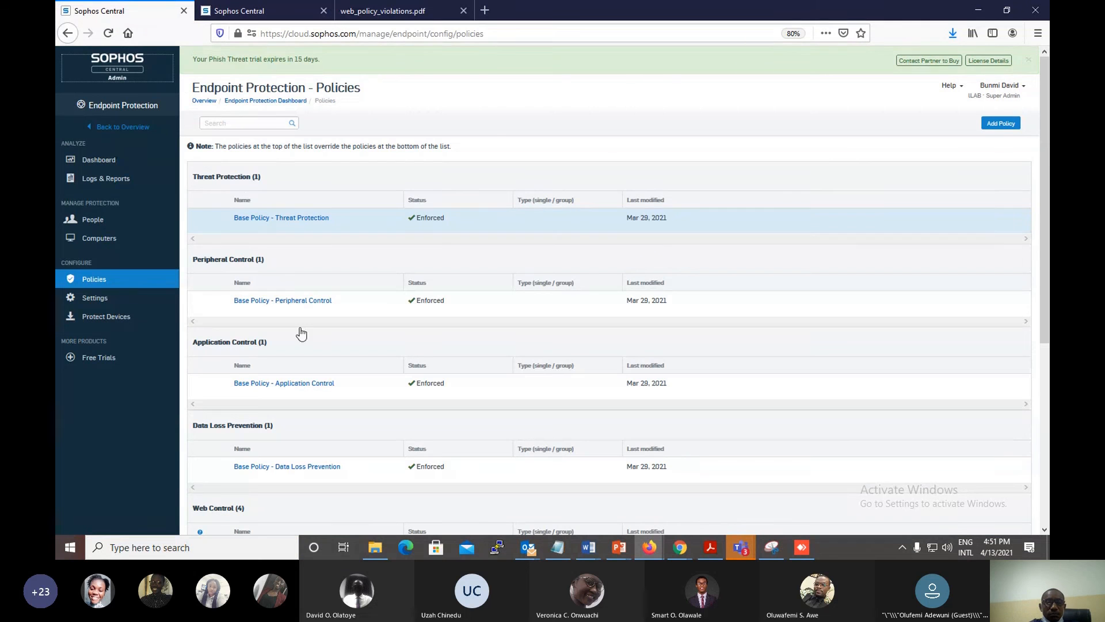
drag(1044, 208, 1046, 347)
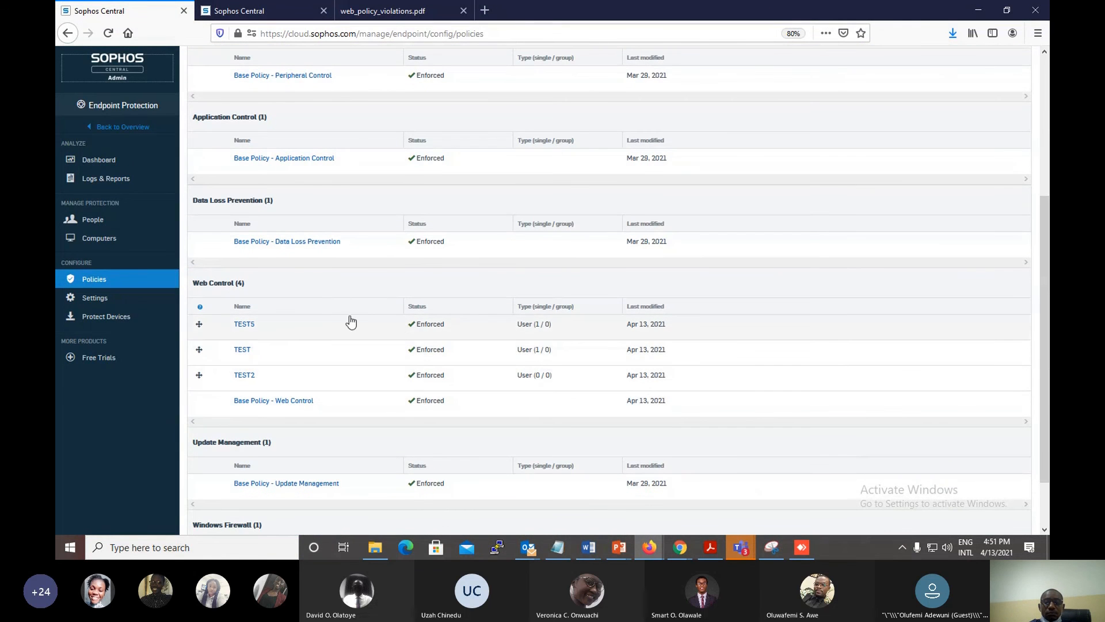
click(245, 324)
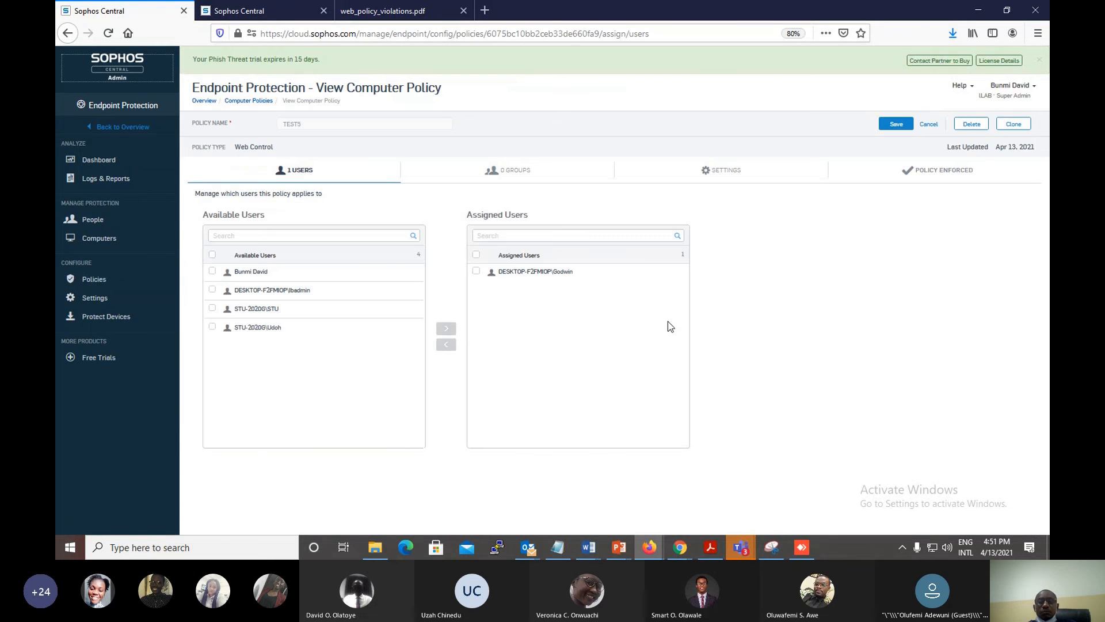
click(727, 174)
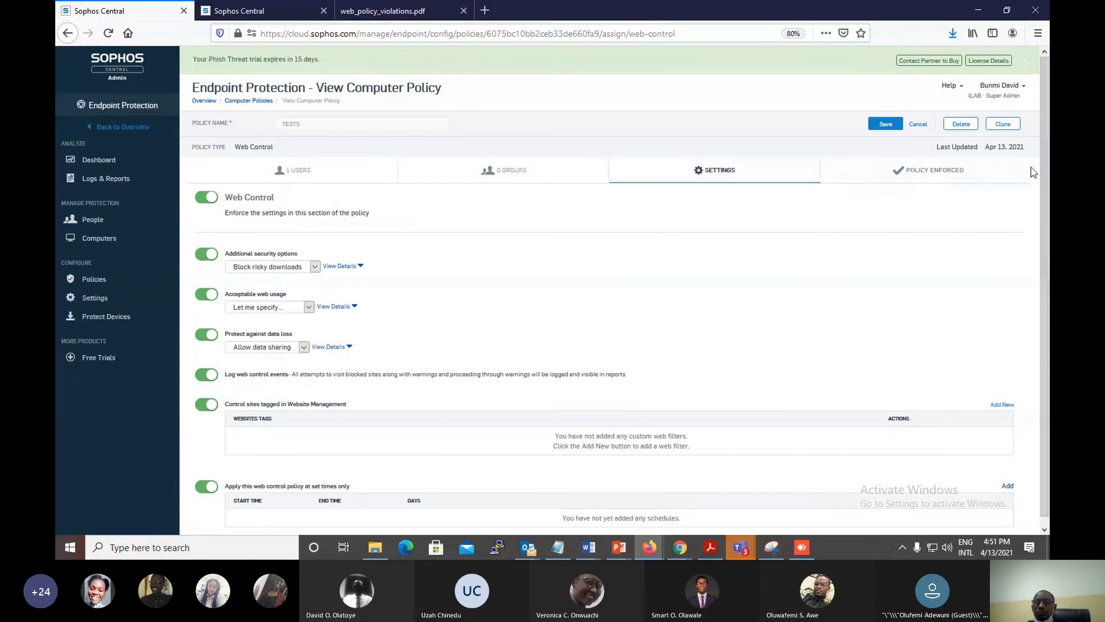
scroll(1046, 248, down, 1)
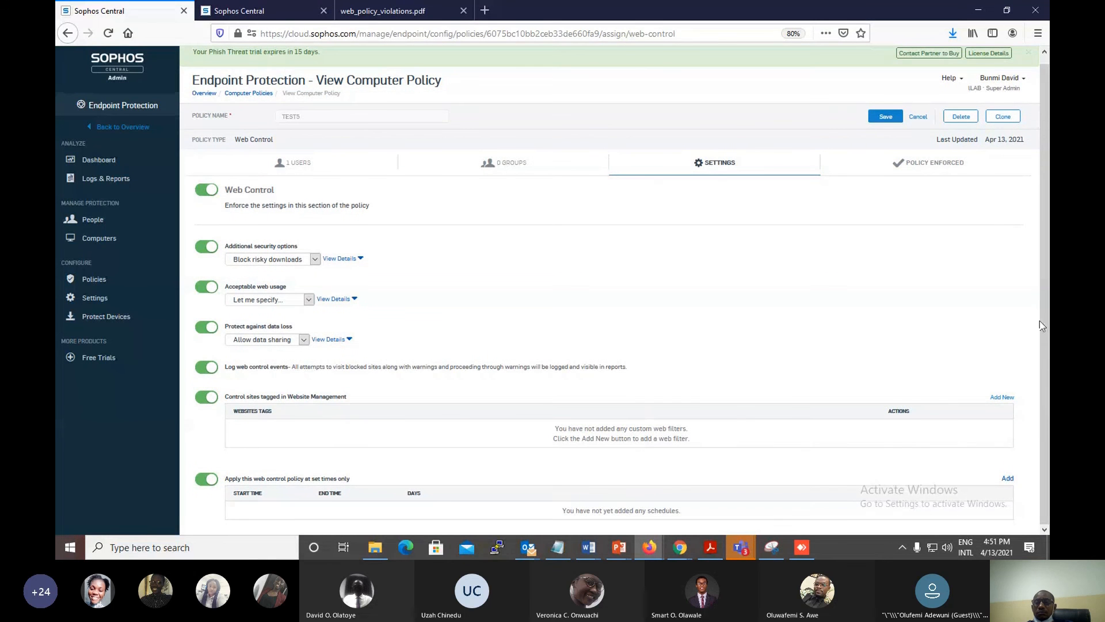
click(1002, 398)
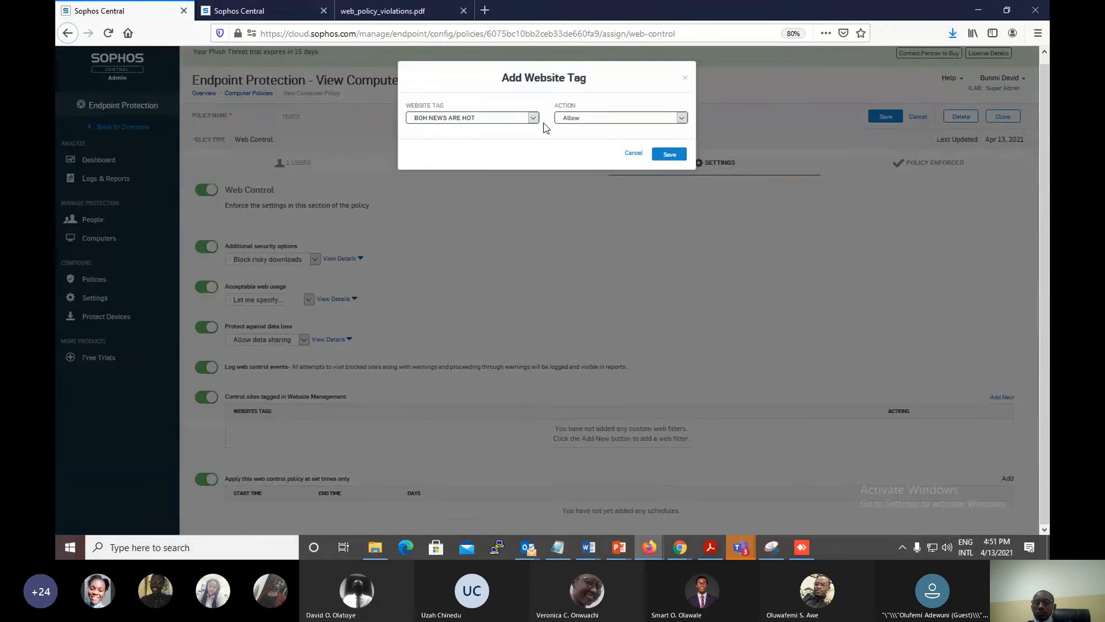
click(682, 118)
click(635, 152)
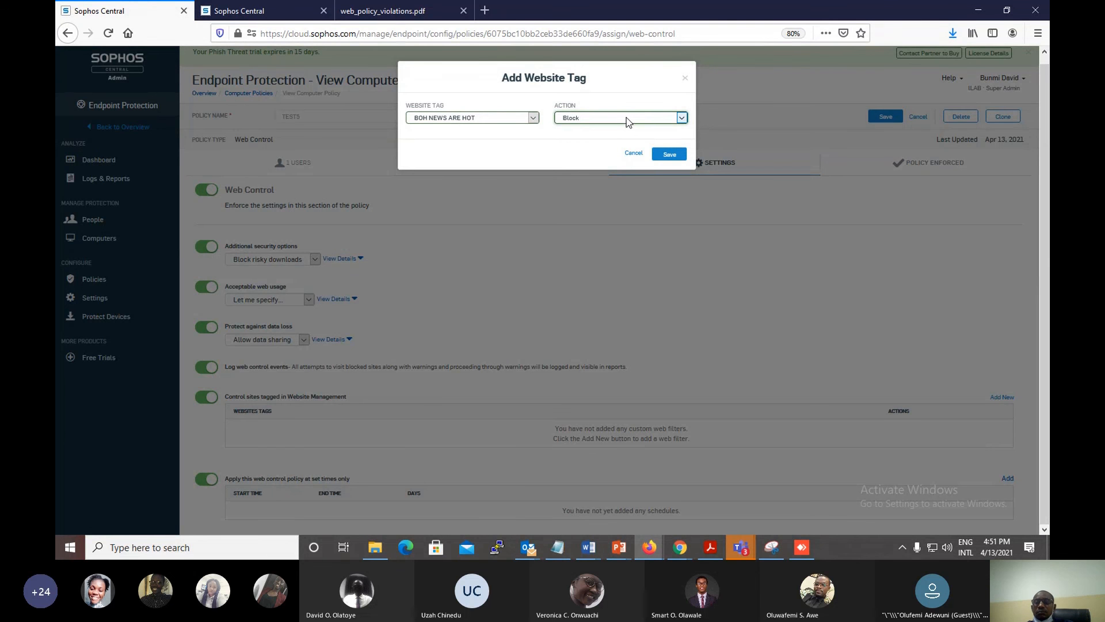
click(685, 79)
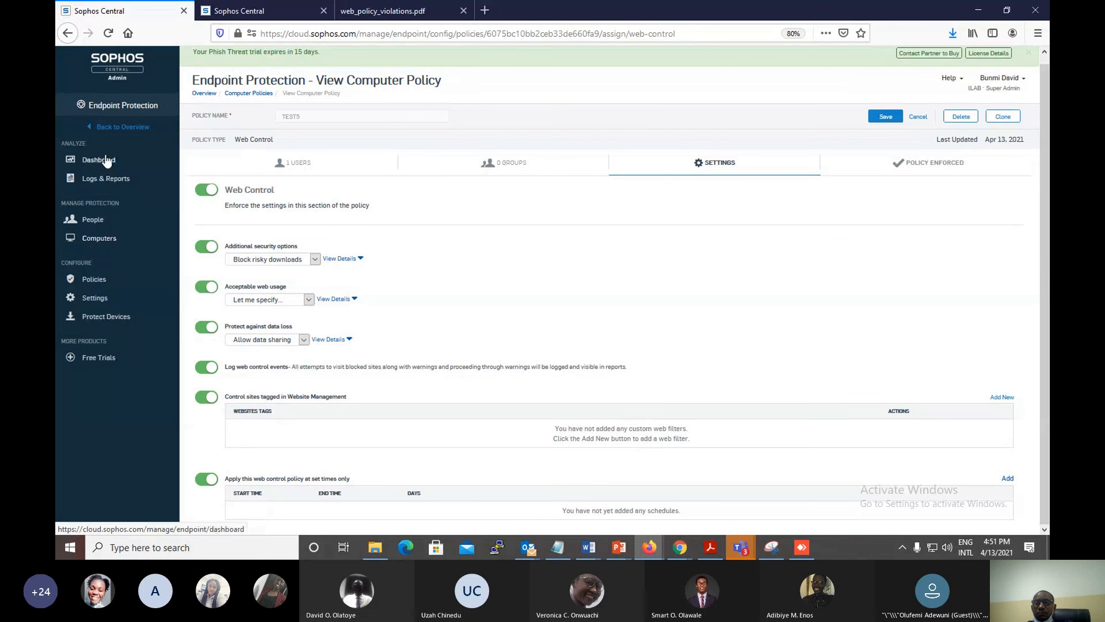
- Go to Website Management in the Global Settings, review the vanguardngr.com customization and save it
click(114, 70)
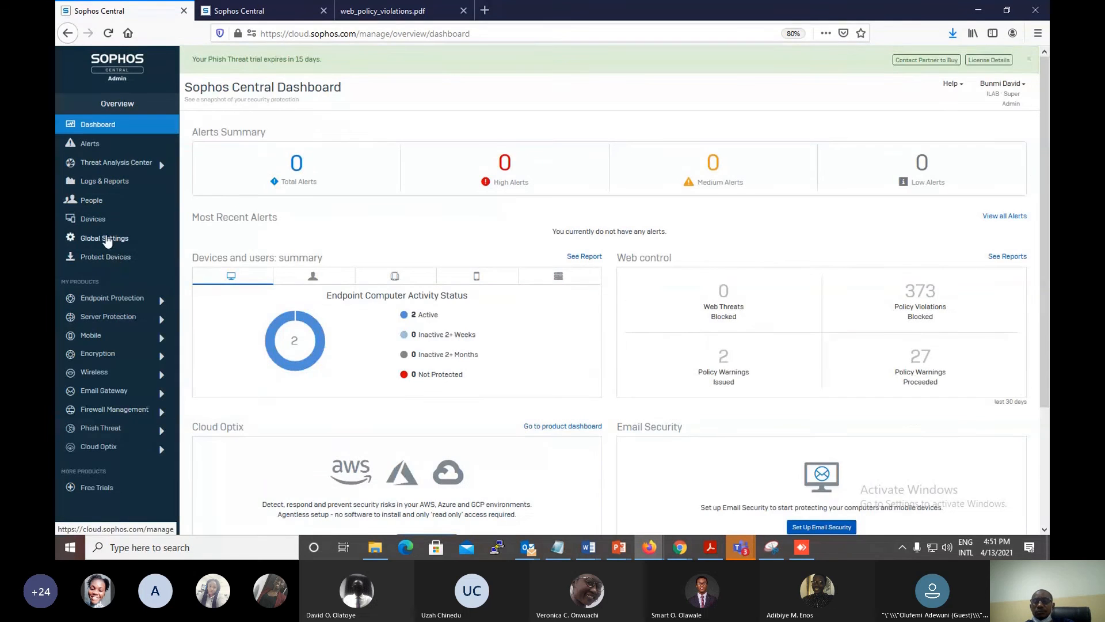
click(106, 240)
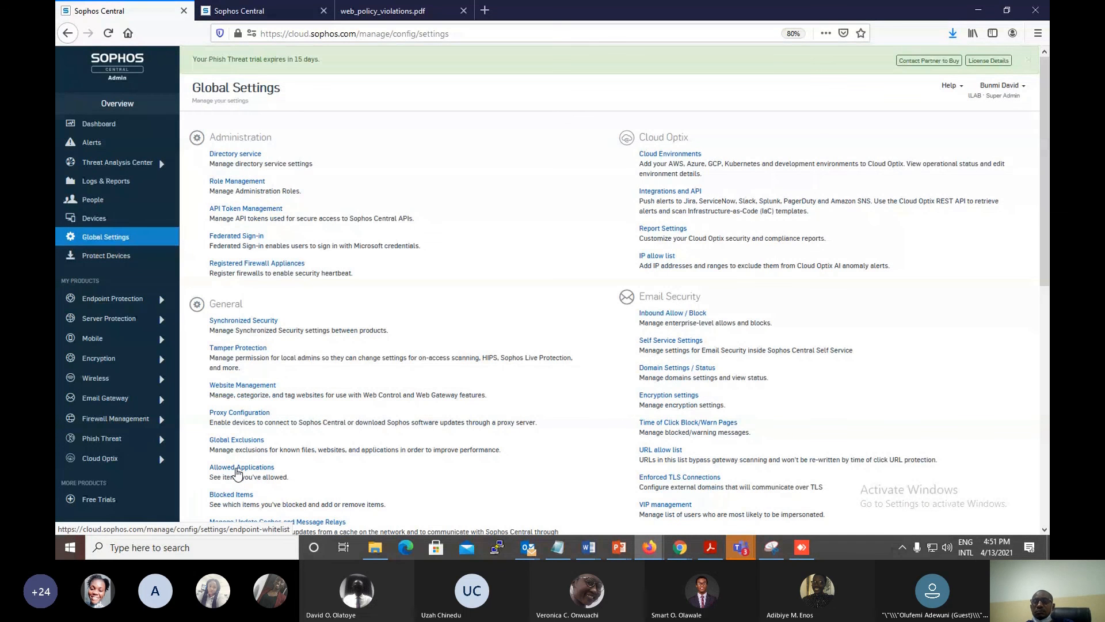
click(239, 386)
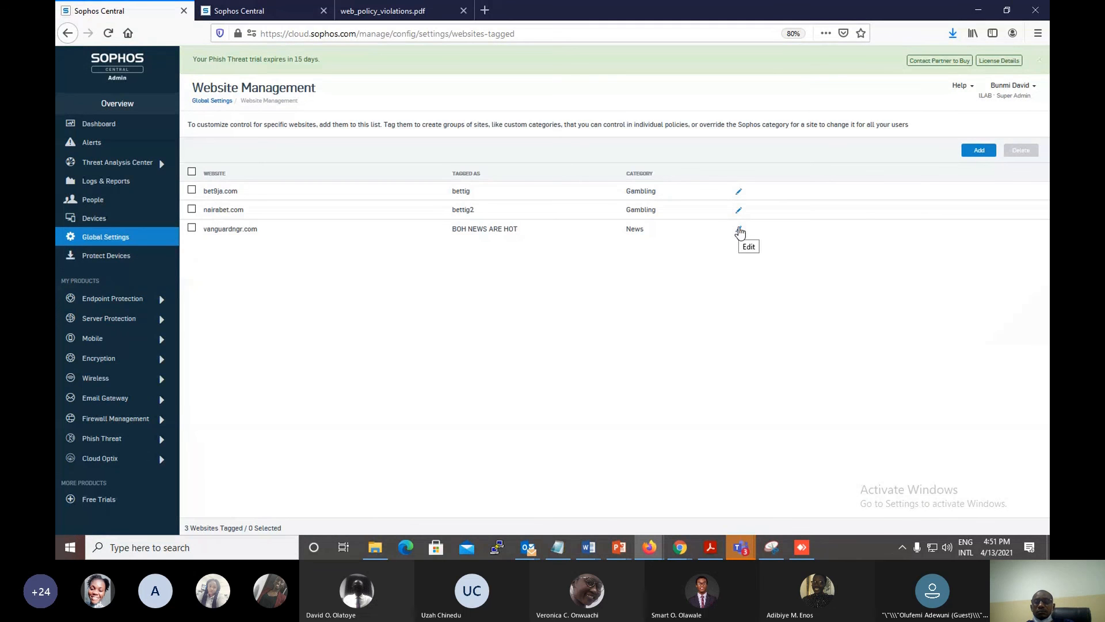
click(739, 230)
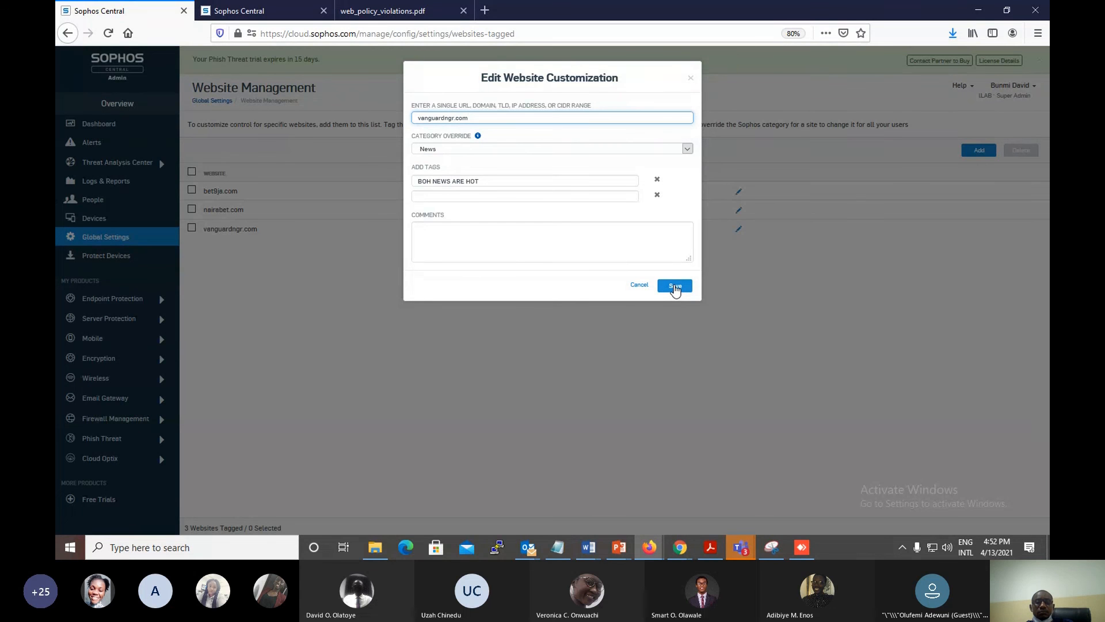
click(675, 287)
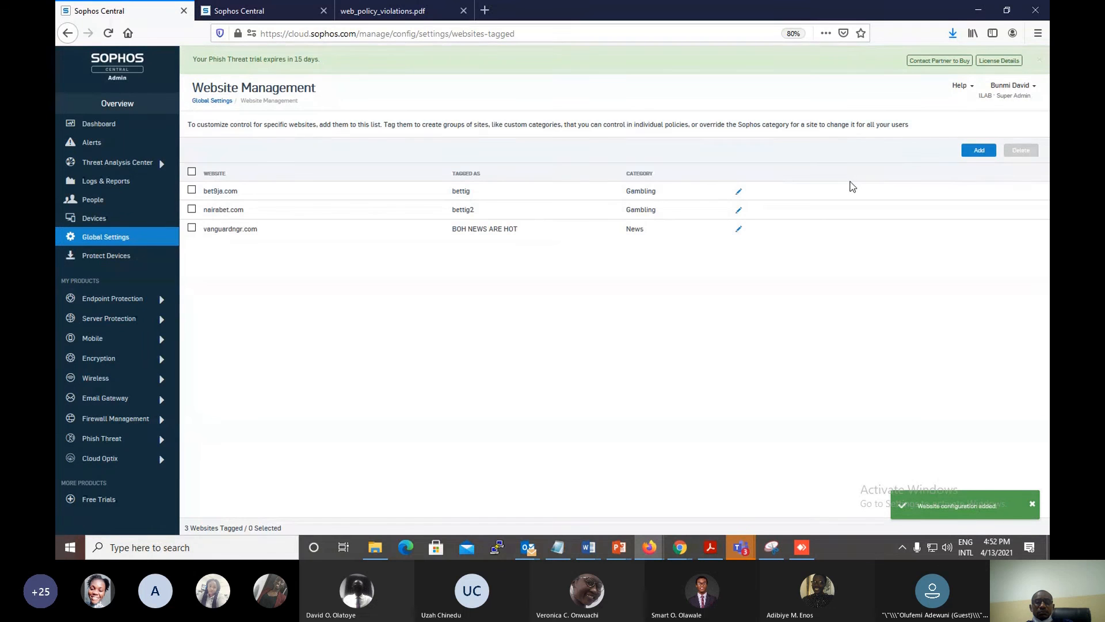
- Add a website customization for punchng.com with the category override News and the tag URGENT, and save it
click(978, 150)
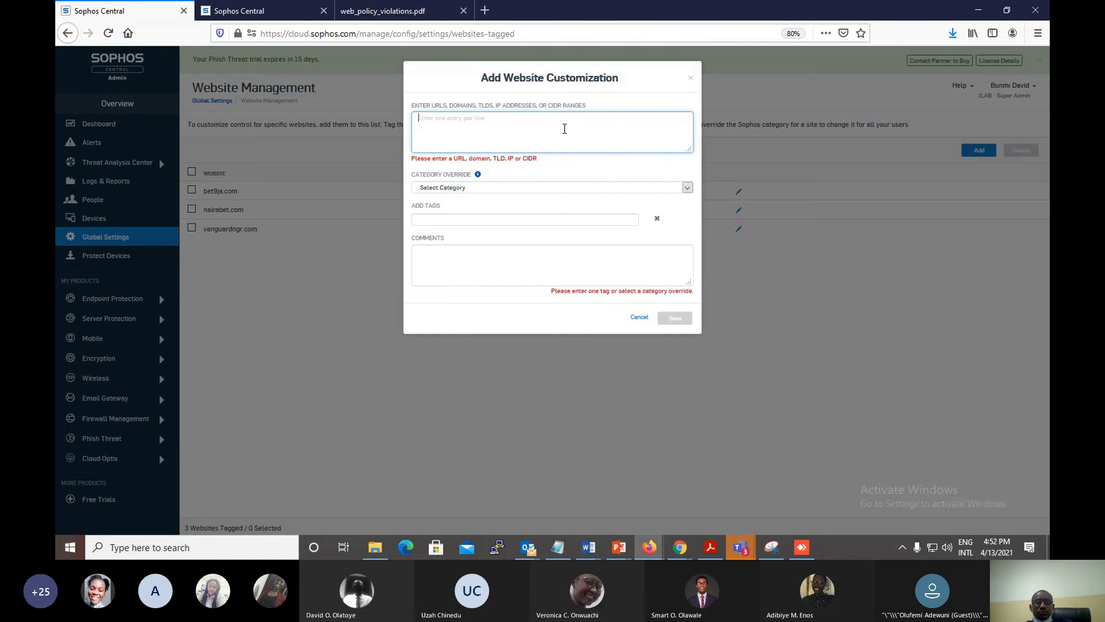
text(s)
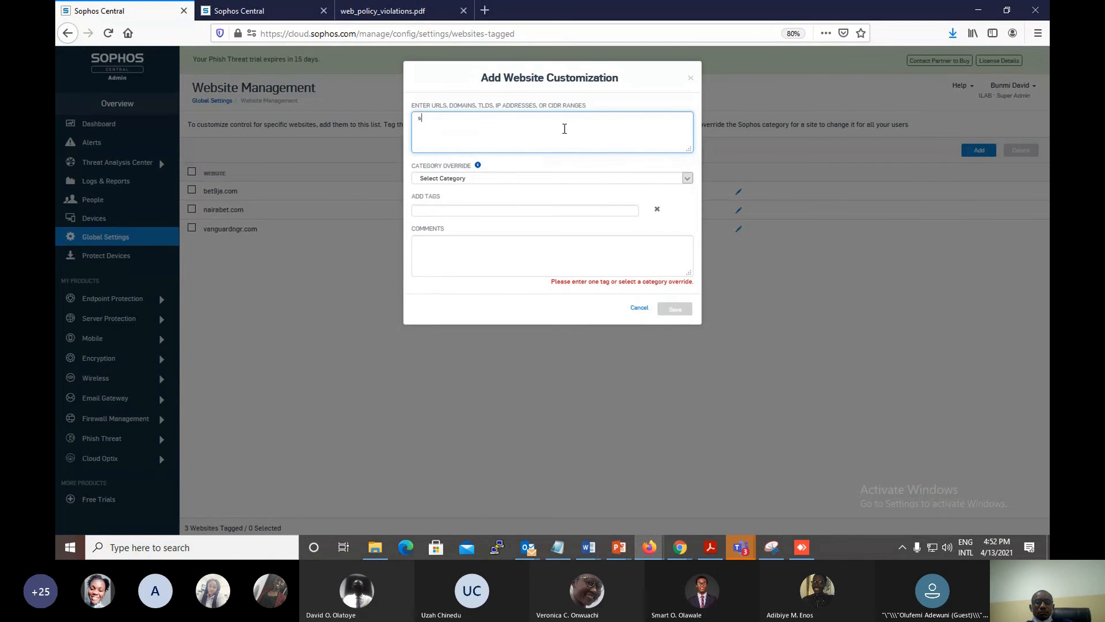
key(BackSpace)
text(punchng.com)
click(687, 178)
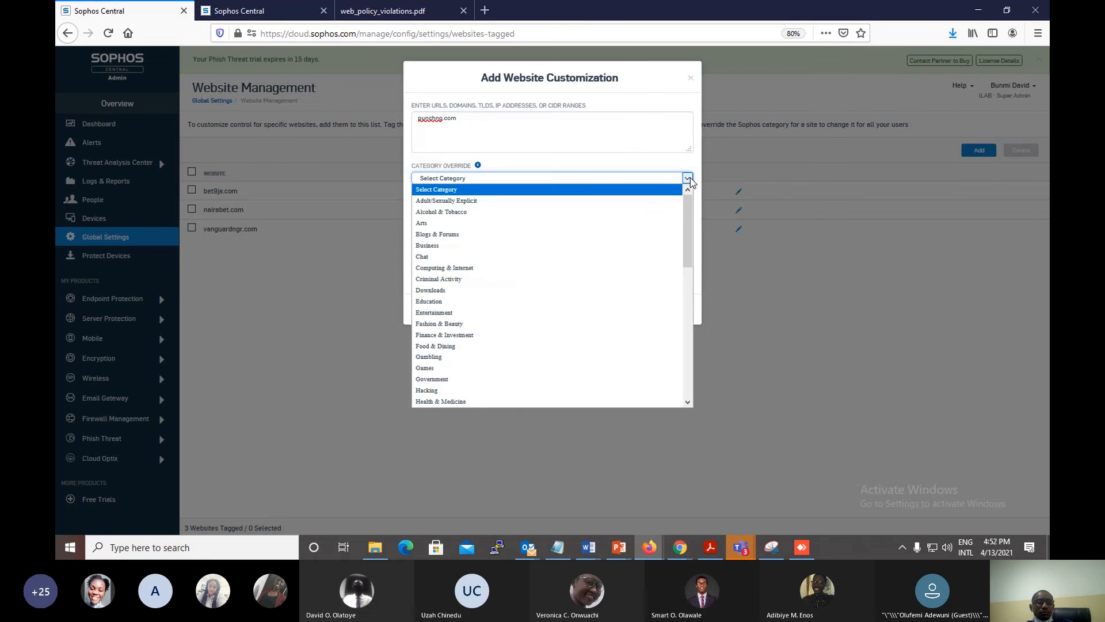
scroll(581, 299, down, 5)
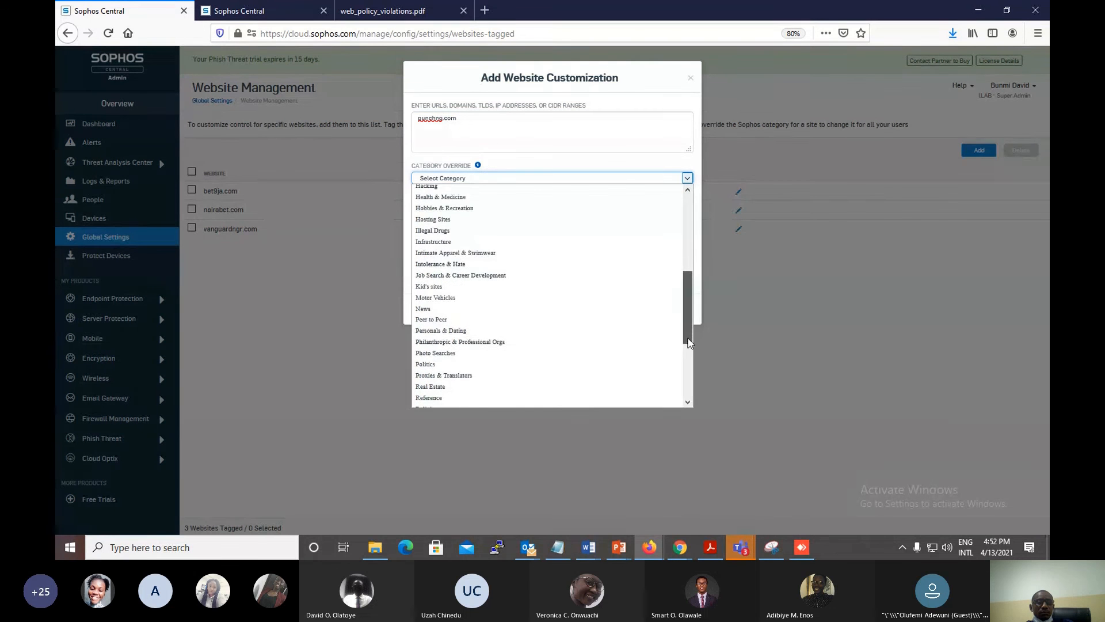
click(453, 310)
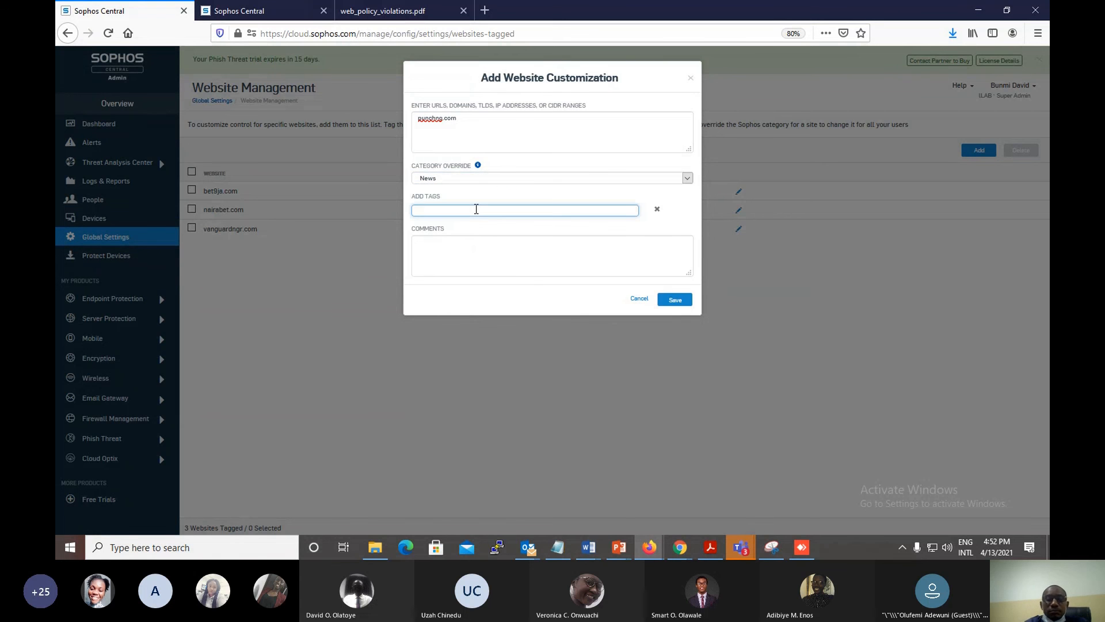
click(476, 209)
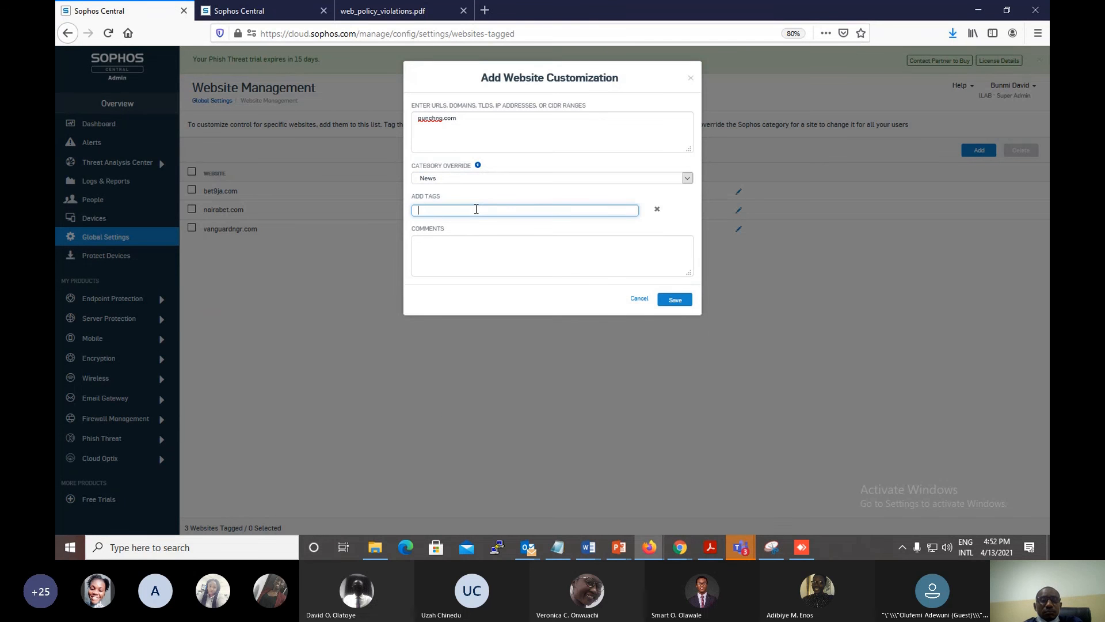
text(URGENT)
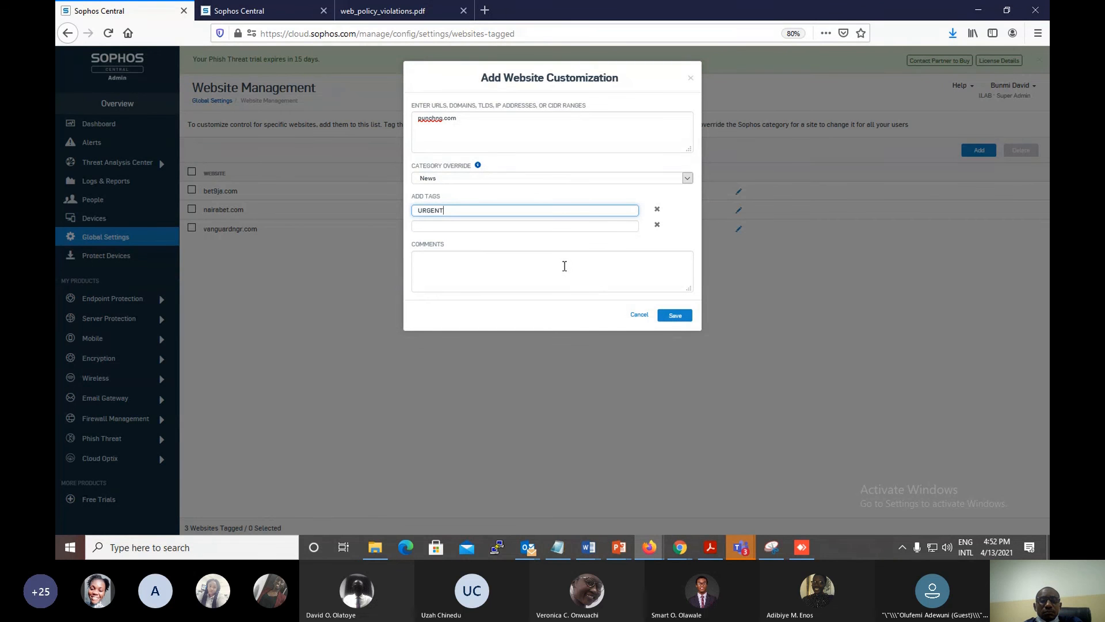
click(675, 315)
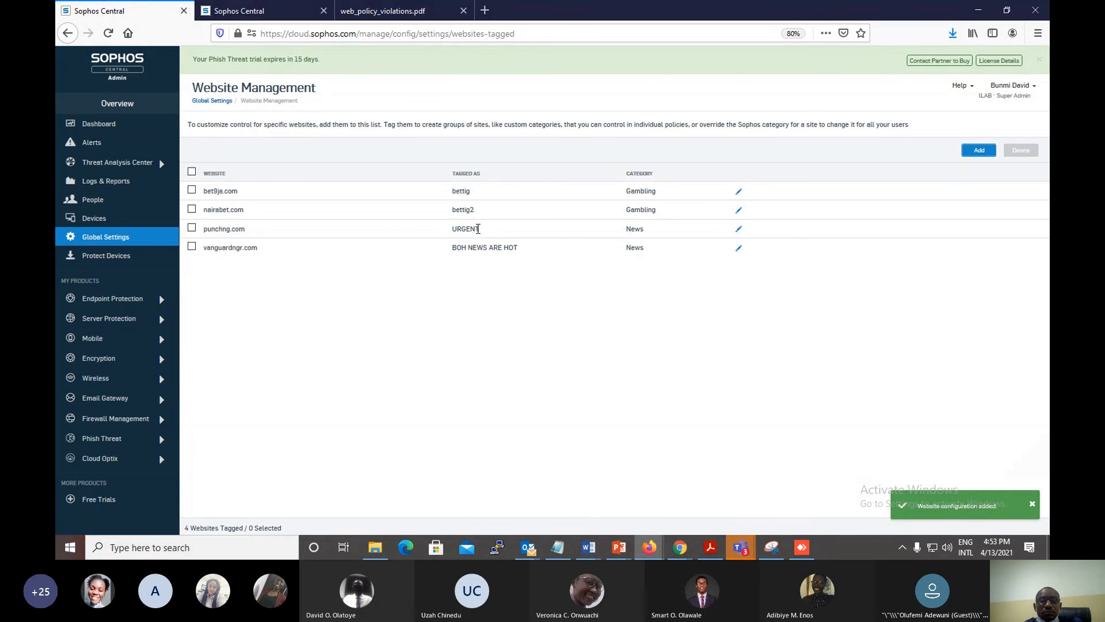
- In the second Sophos Central tab, bring up the settings of the TEST5 Web Control policy
click(240, 10)
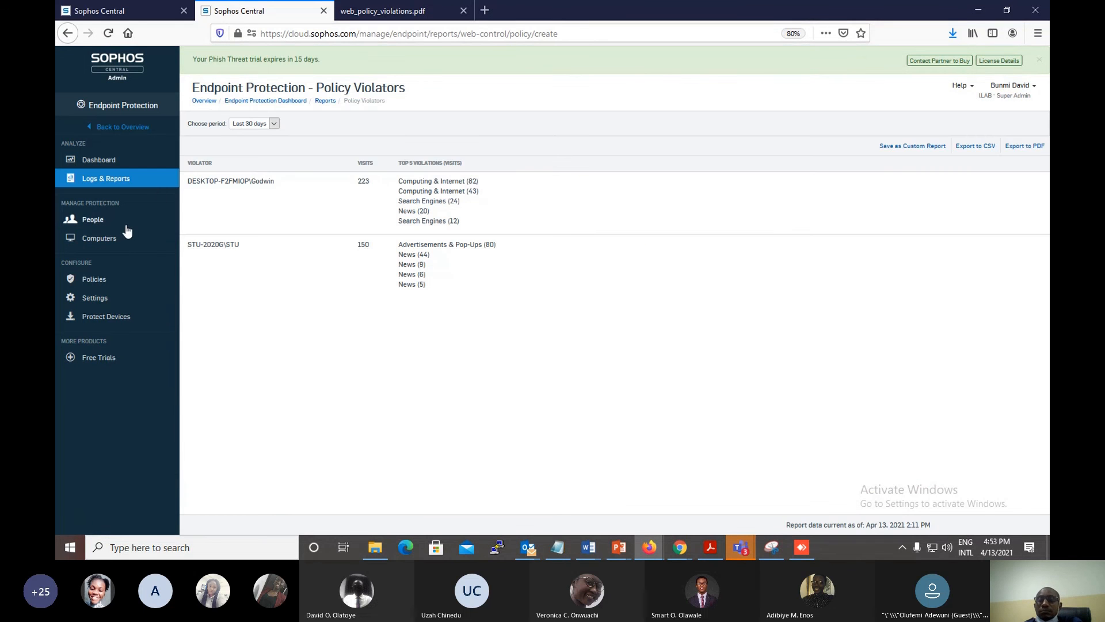
click(100, 280)
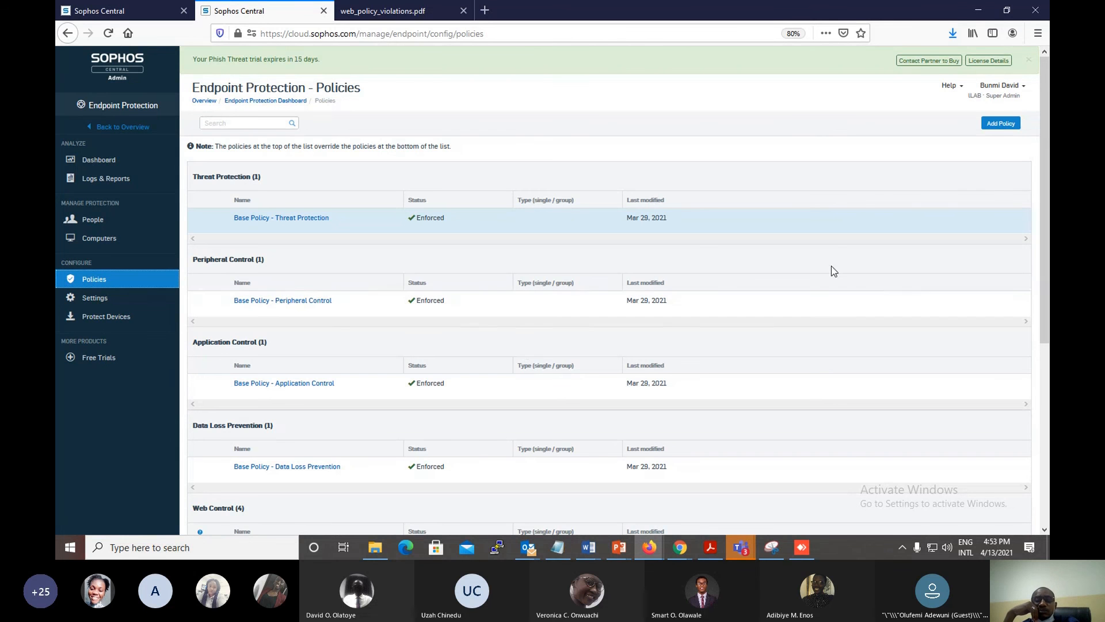
drag(1046, 187, 1047, 313)
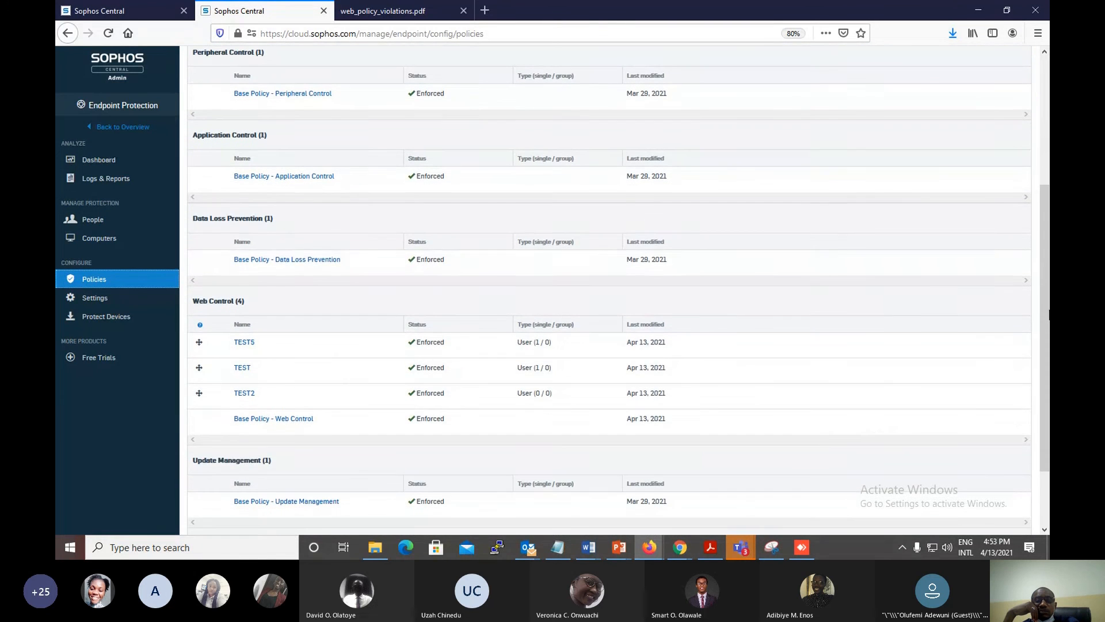
click(240, 342)
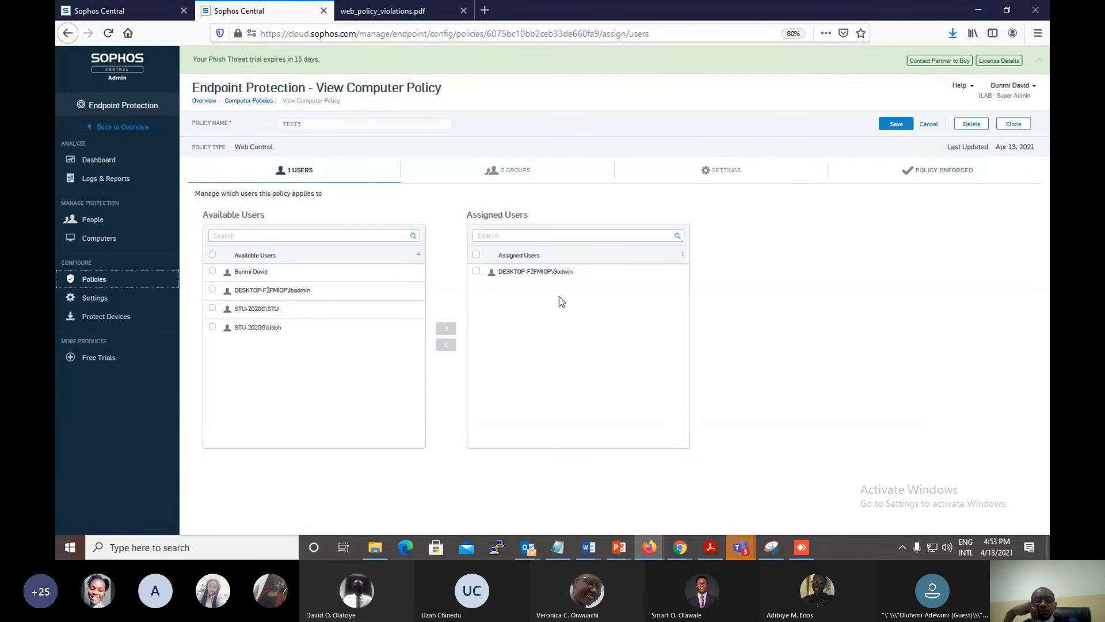
click(725, 172)
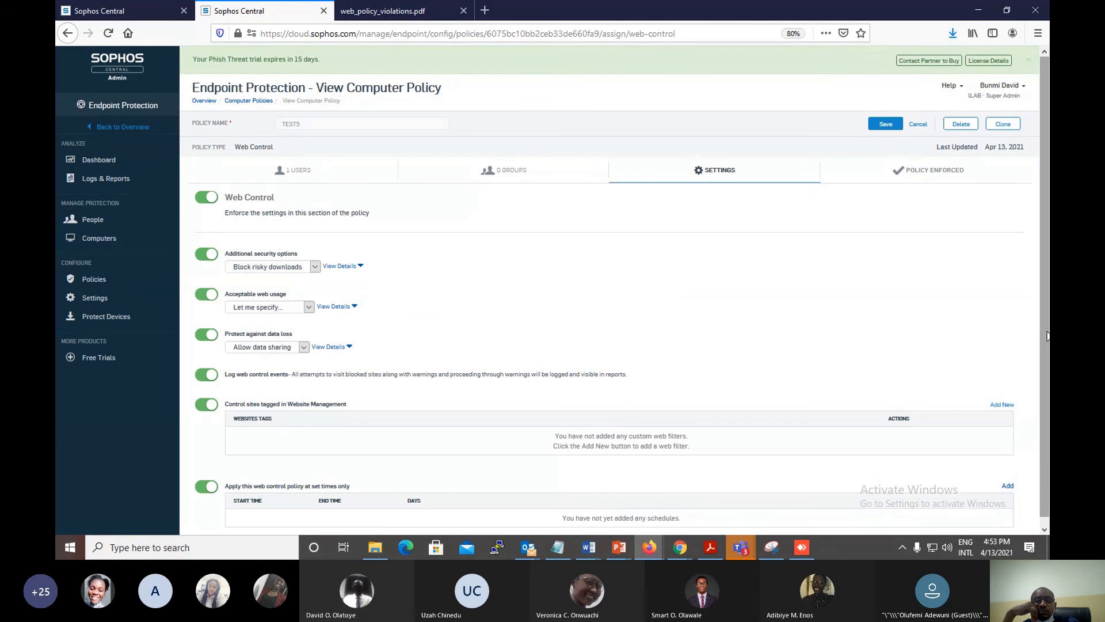
scroll(921, 380, down, 1)
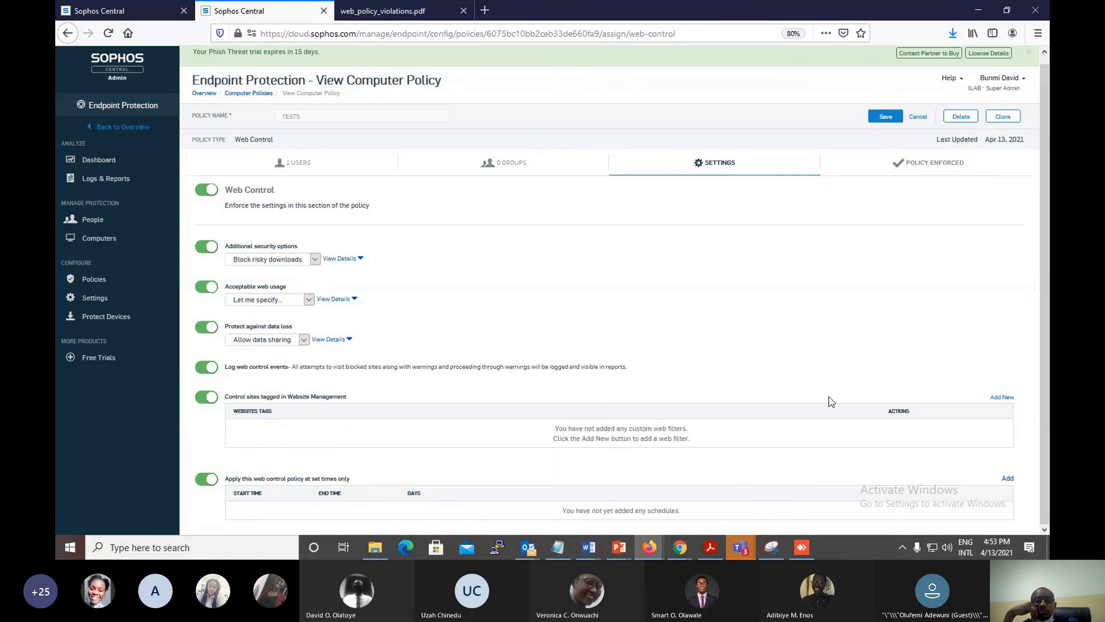
- Examine the TEST5 policy's data loss details and its acceptable web usage actions for the business-relevant site categories
click(347, 344)
scroll(347, 343, down, 1)
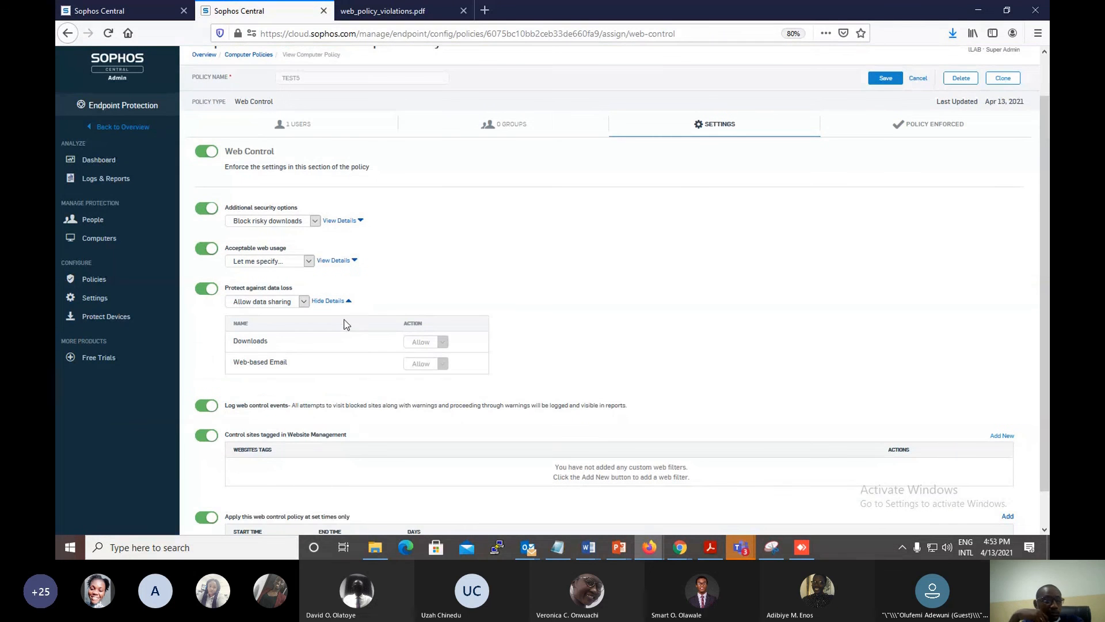
click(348, 301)
scroll(351, 276, up, 1)
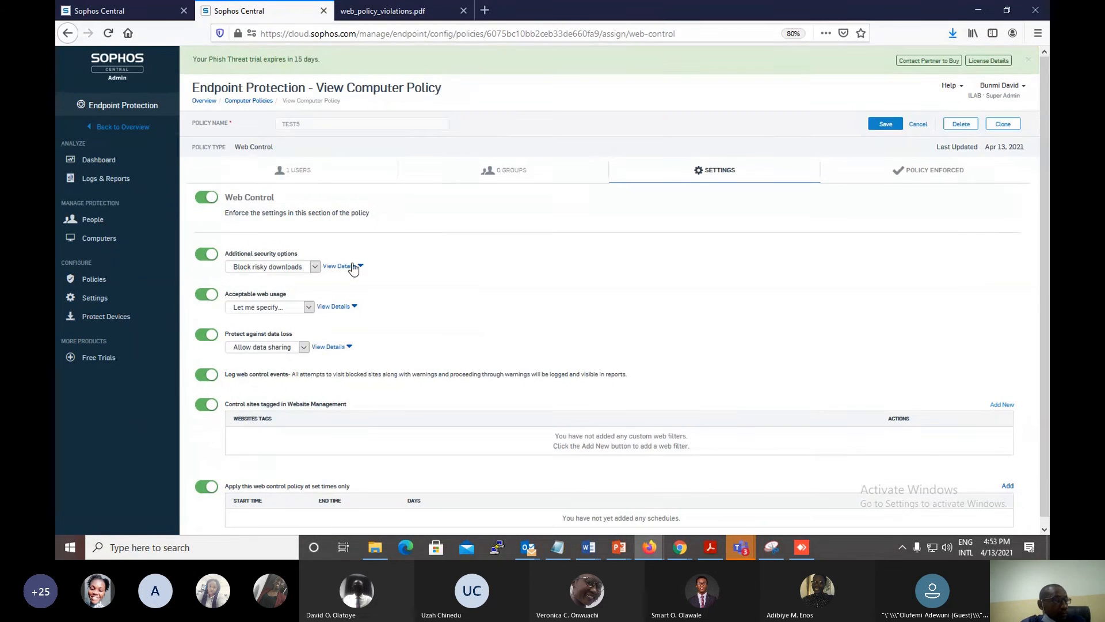
click(352, 307)
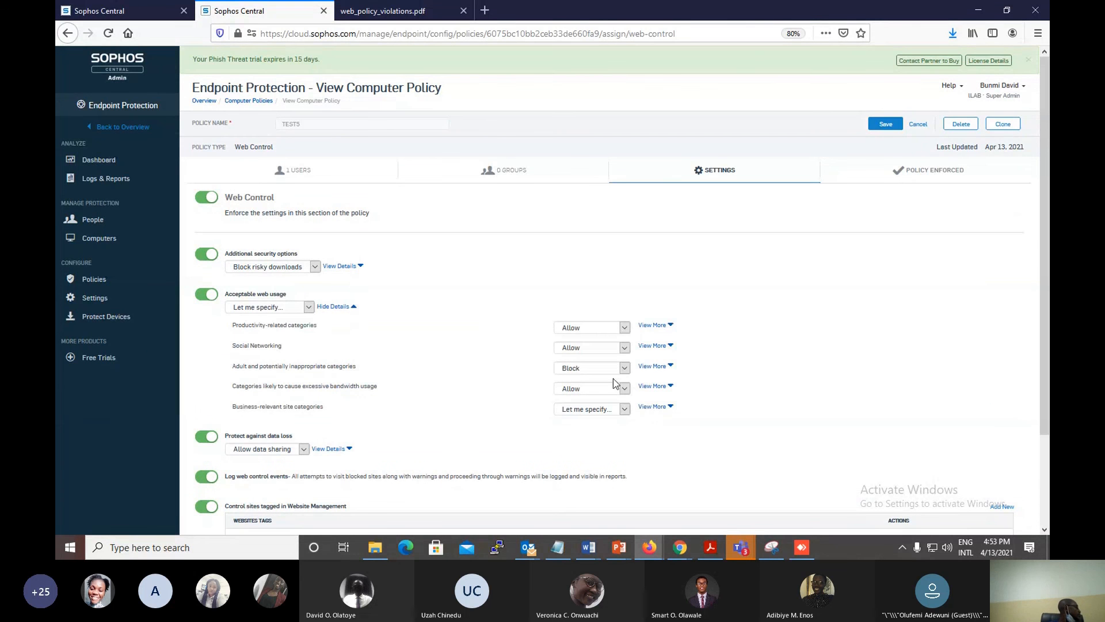
click(670, 408)
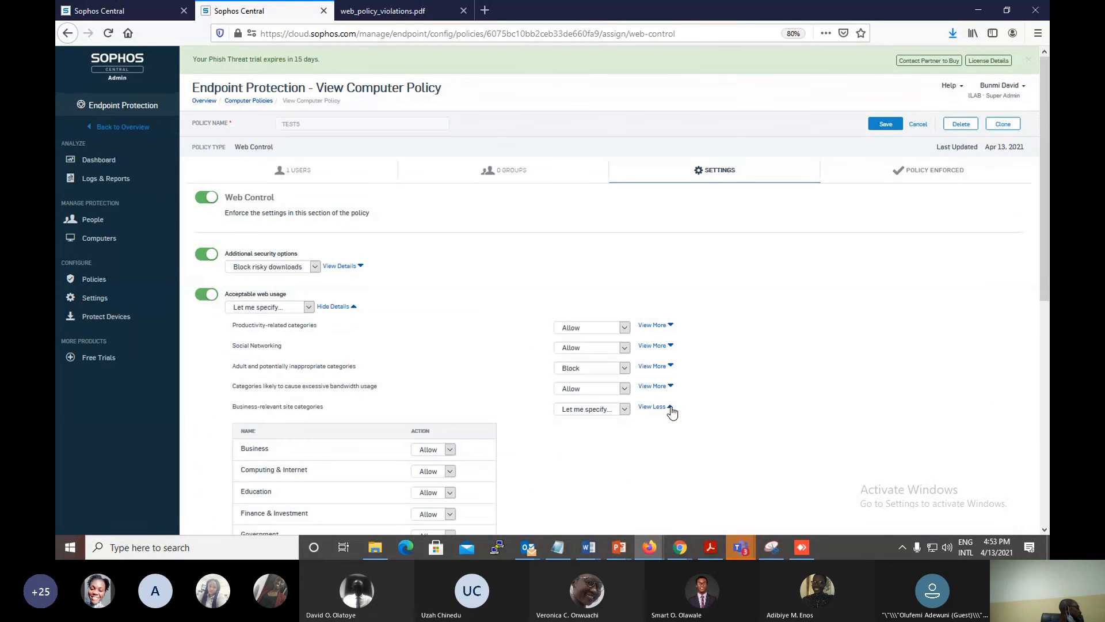
drag(1043, 273, 1042, 374)
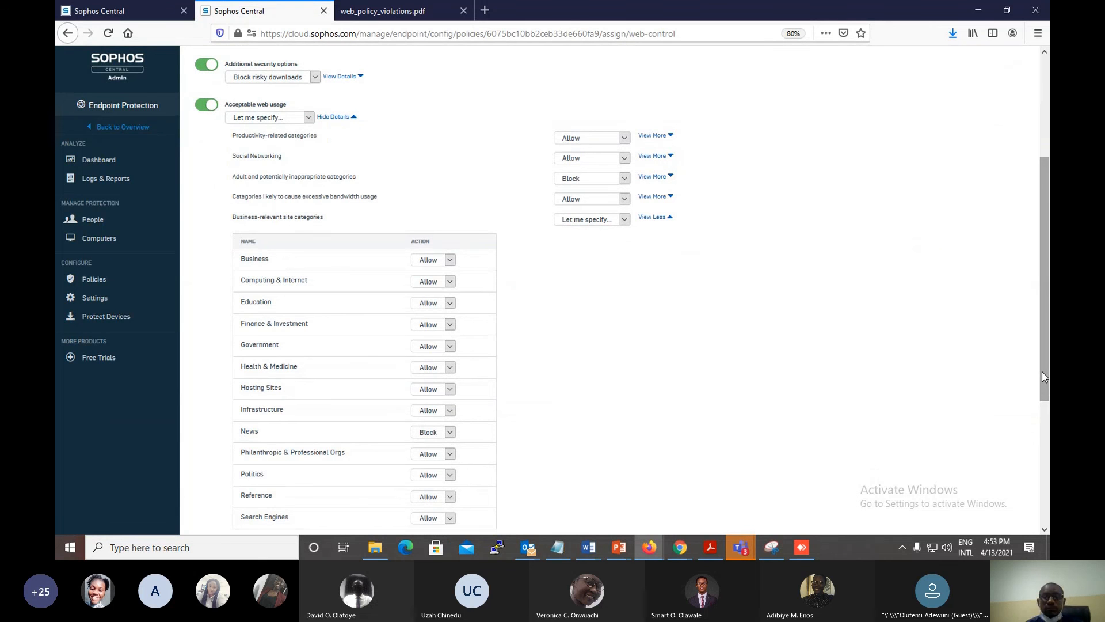
drag(1042, 373, 1036, 337)
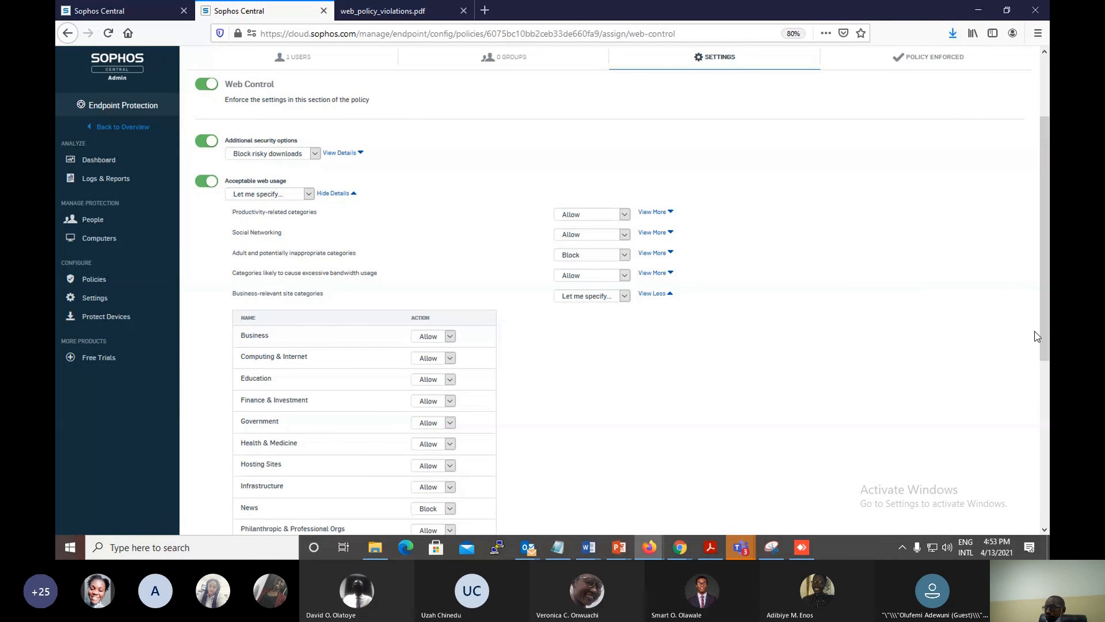
- Add the website tag URGENT with the action Allow to the TEST5 policy's control of sites tagged in Website Management
drag(1046, 329, 1040, 236)
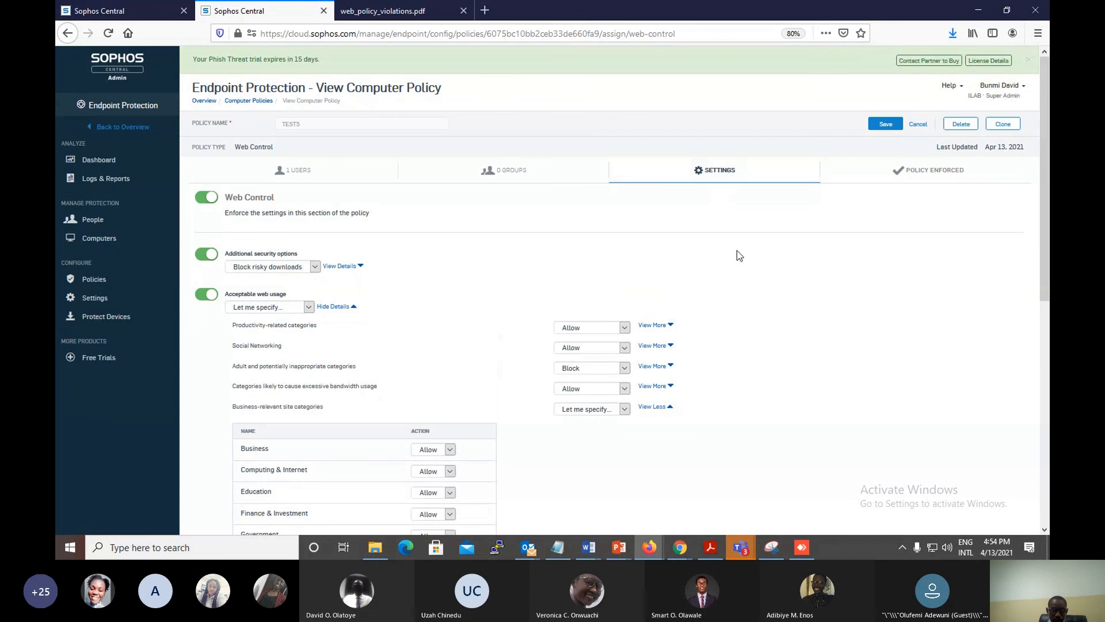
drag(1049, 269, 1048, 494)
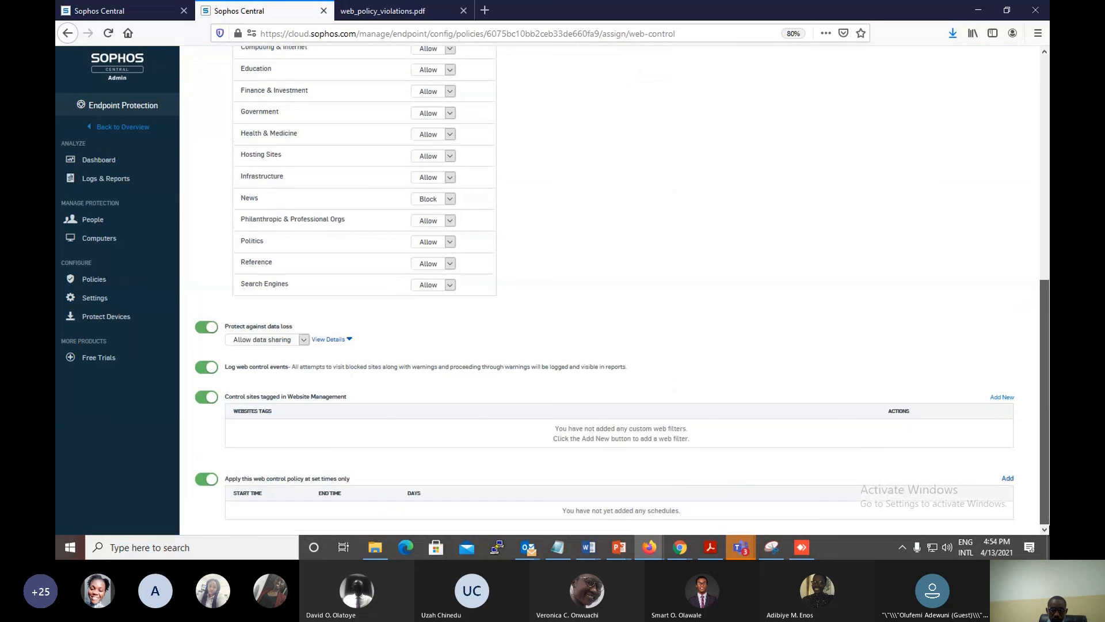
click(1002, 398)
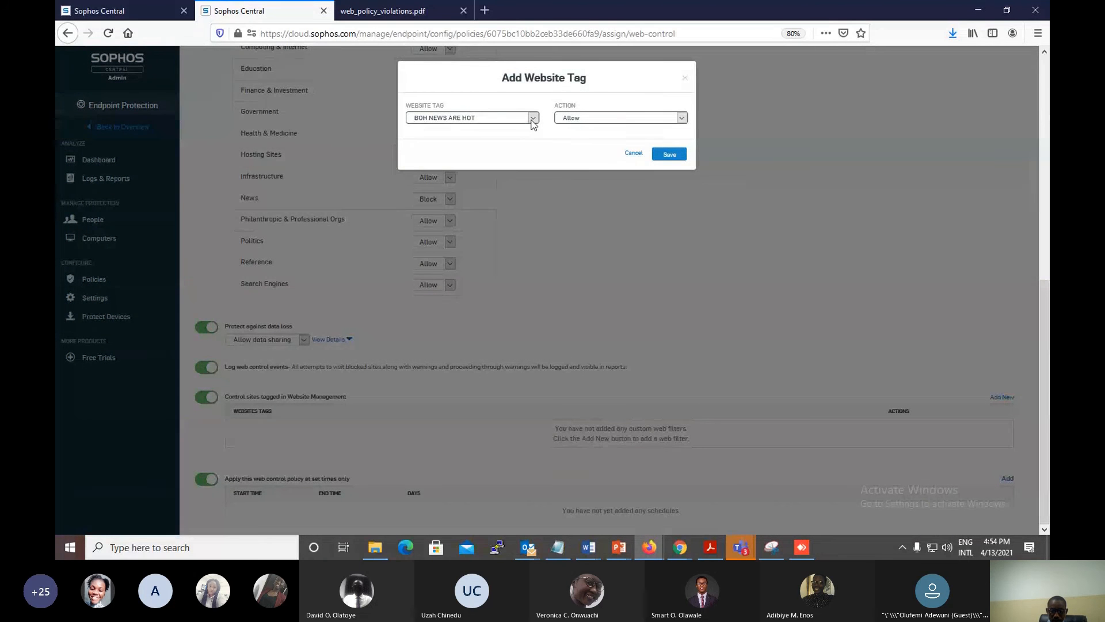
click(533, 118)
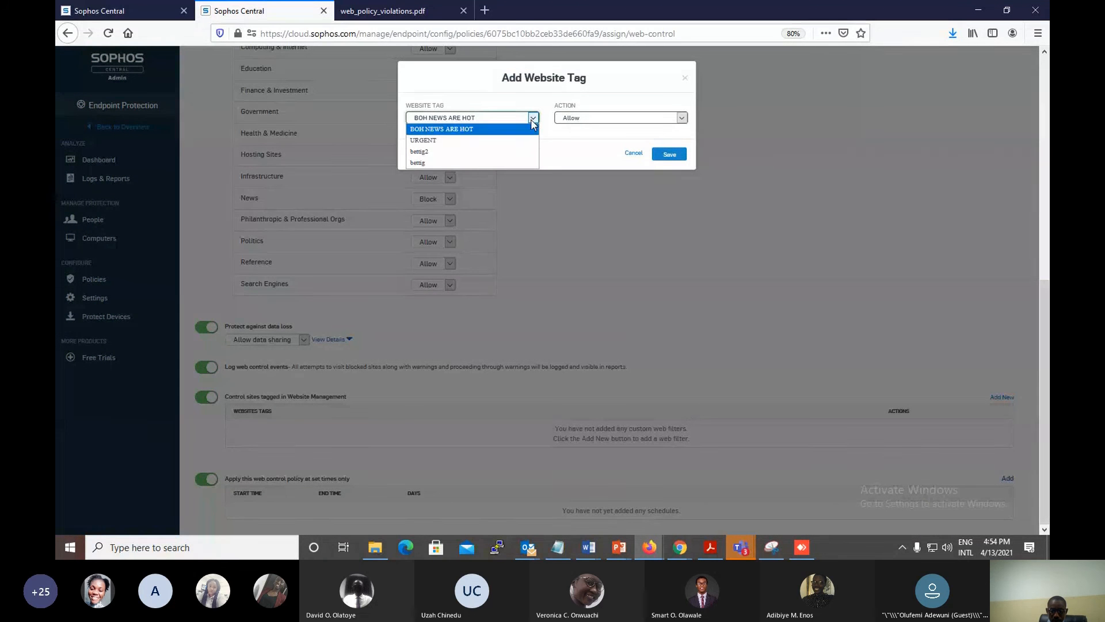
click(477, 141)
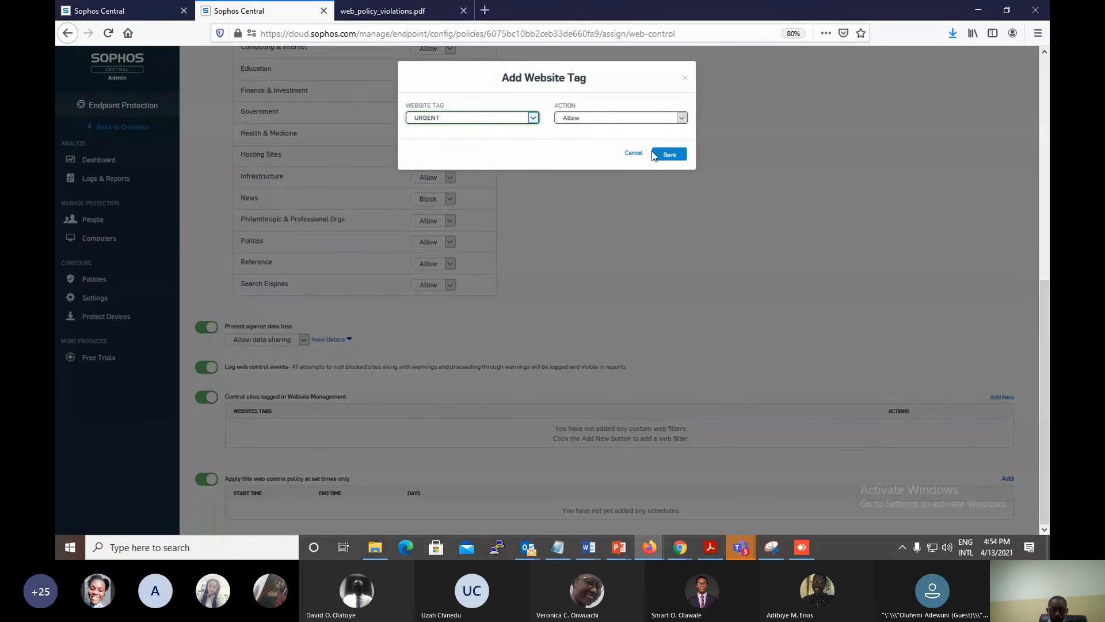
click(665, 156)
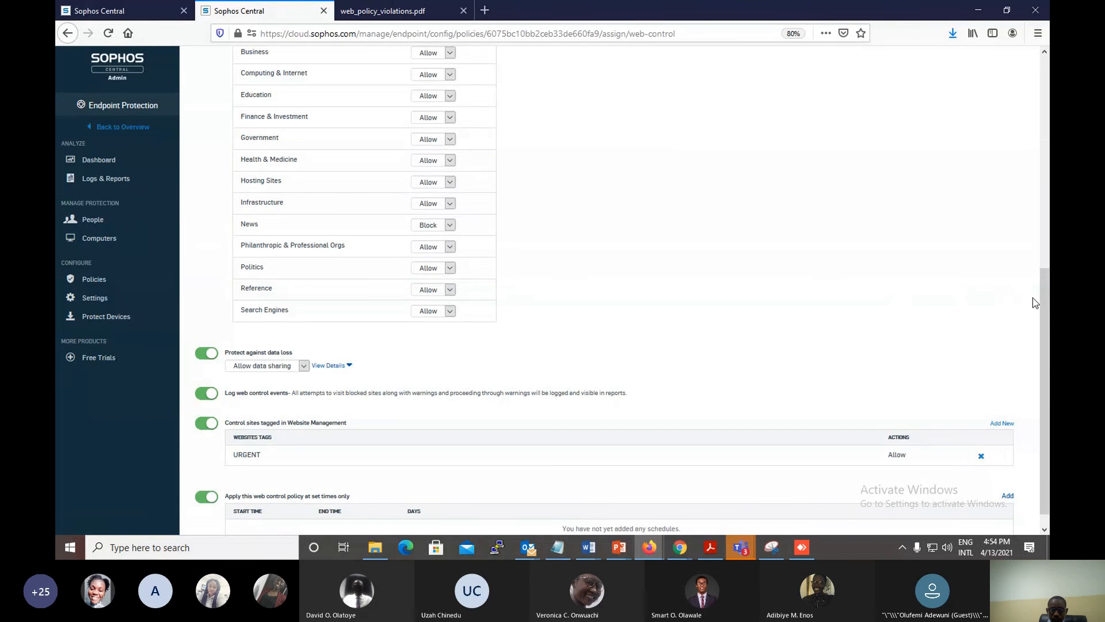
- Review the TEST5 policy's tagged-site control and save the policy
scroll(1041, 386, down, 1)
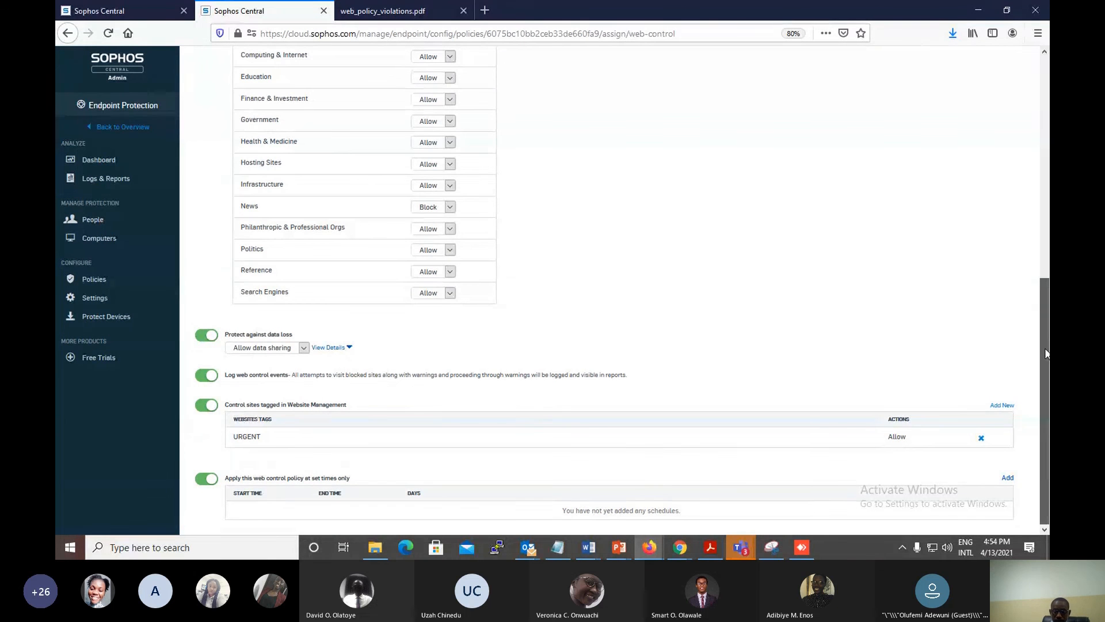
drag(1046, 353, 1030, 131)
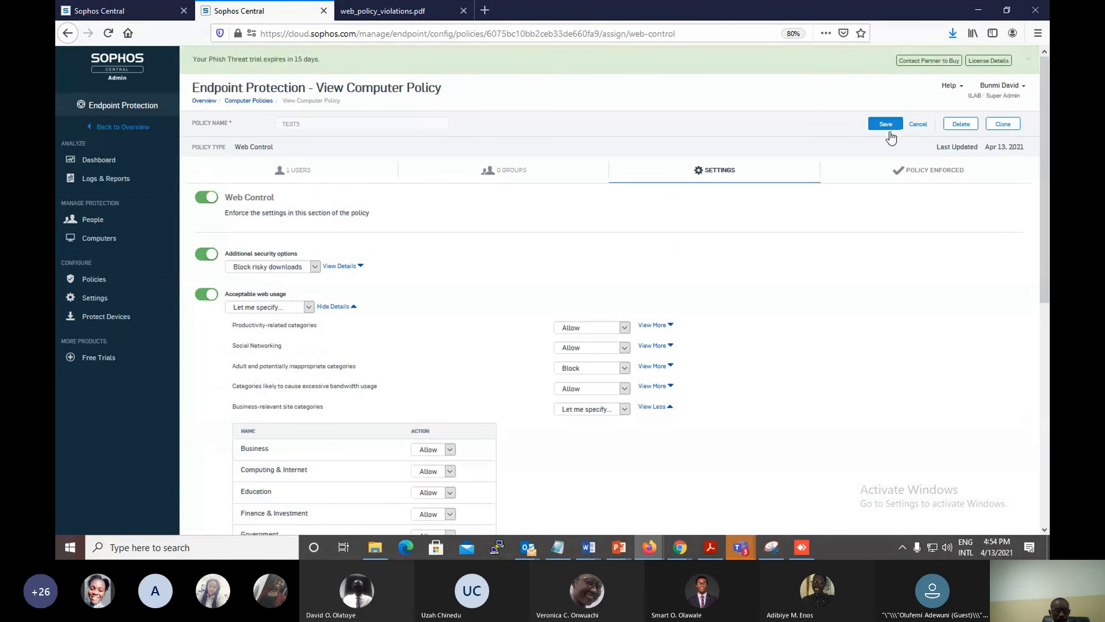
click(883, 128)
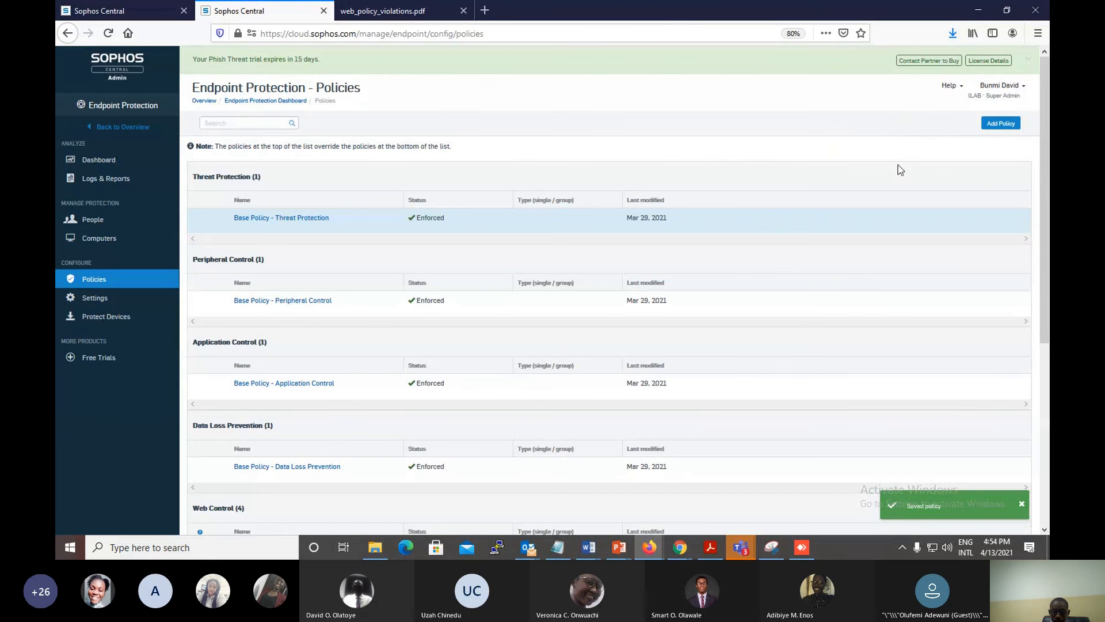
- Switch to the remote computer in AnyDesk and start an update in its Sophos Endpoint agent
scroll(1047, 197, down, 3)
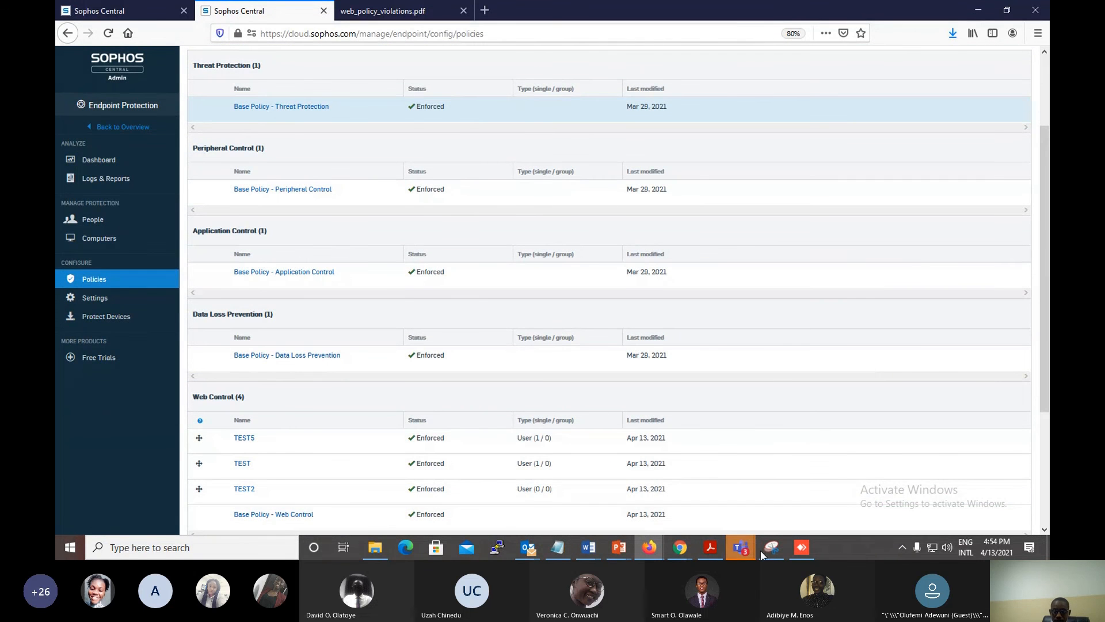
mouse_move(804, 550)
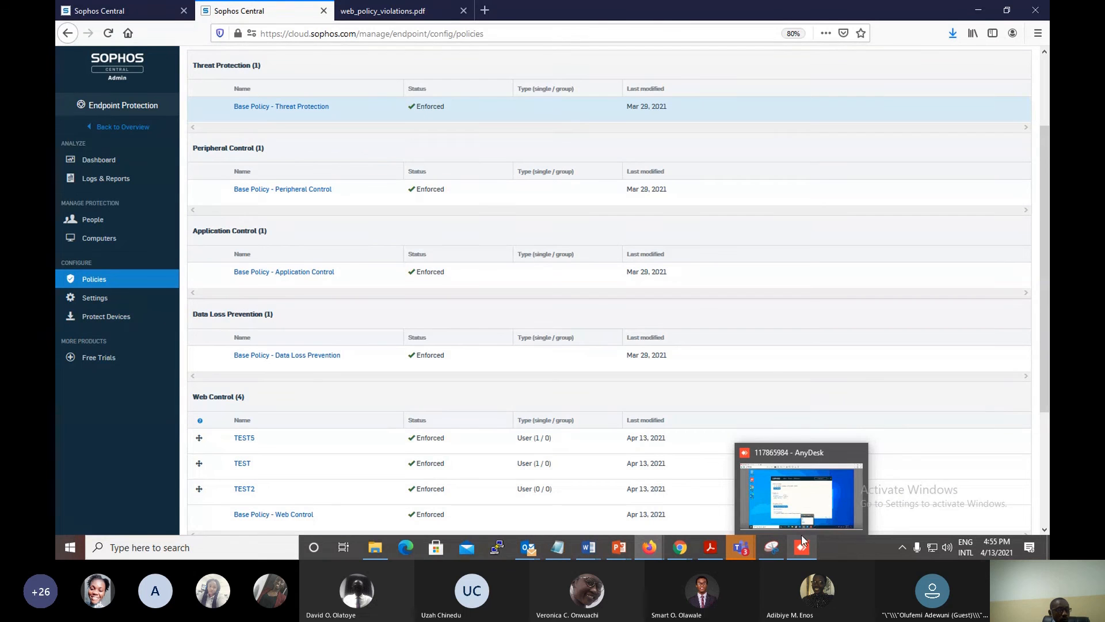
click(797, 558)
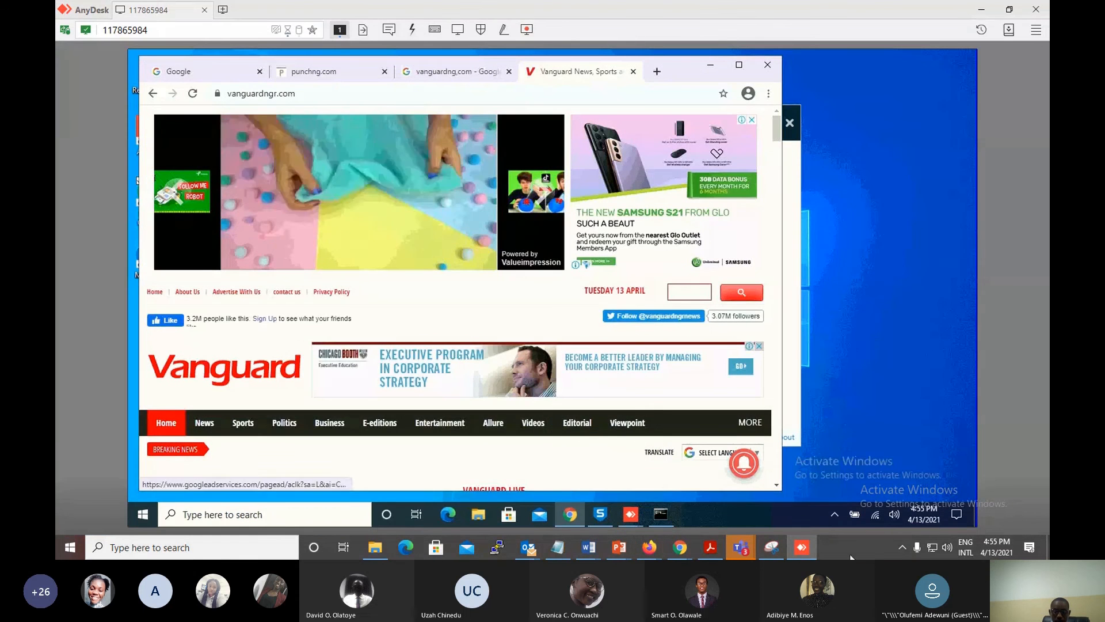
click(800, 548)
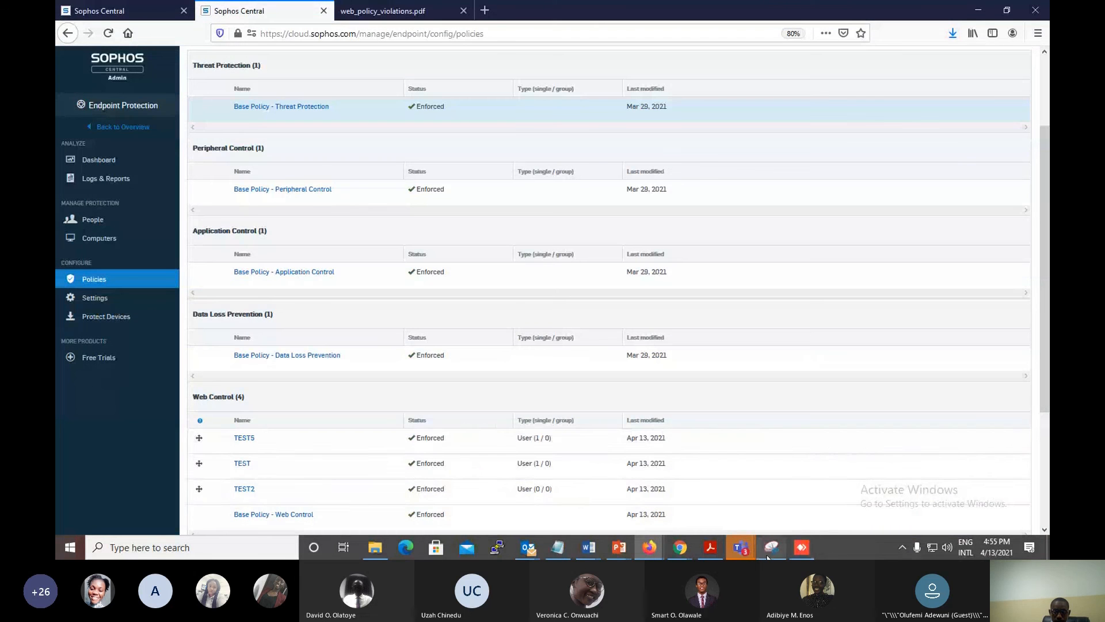
click(800, 550)
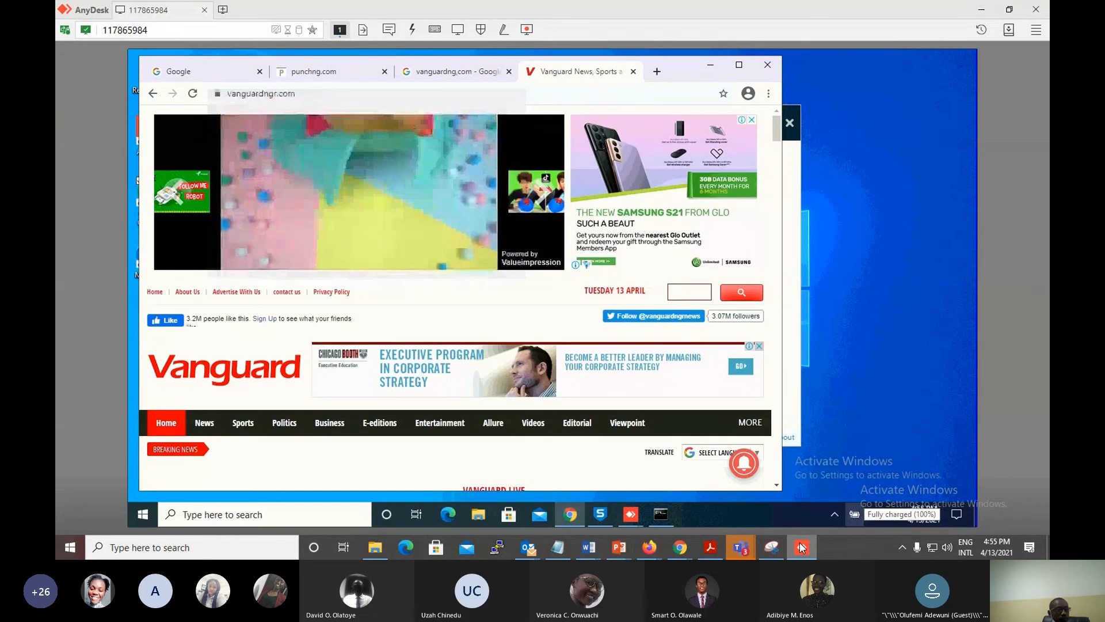
click(601, 514)
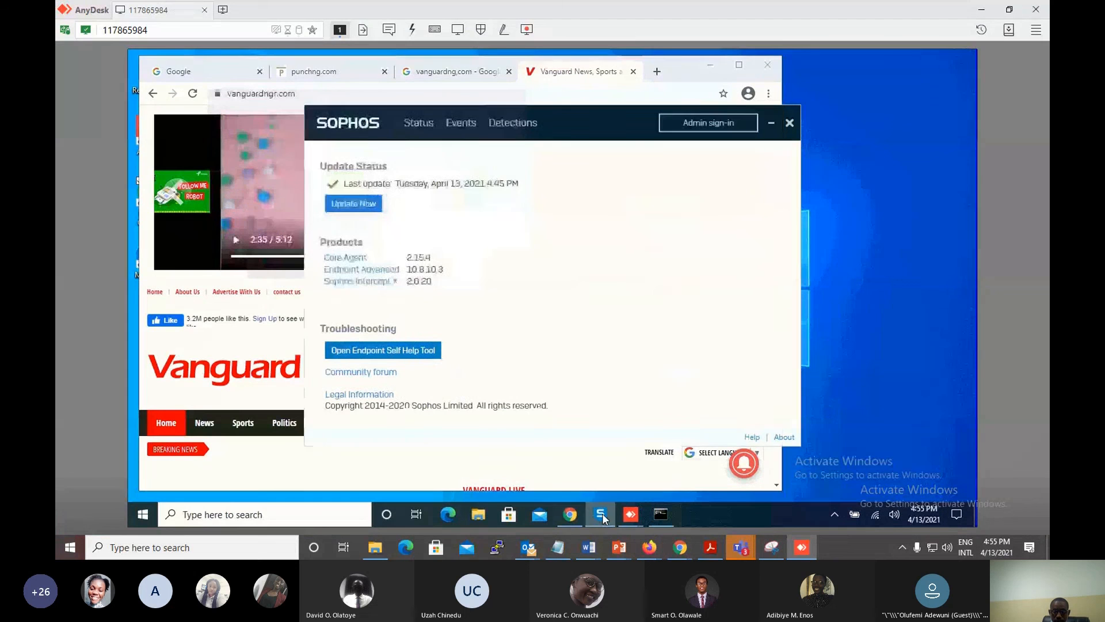
click(354, 205)
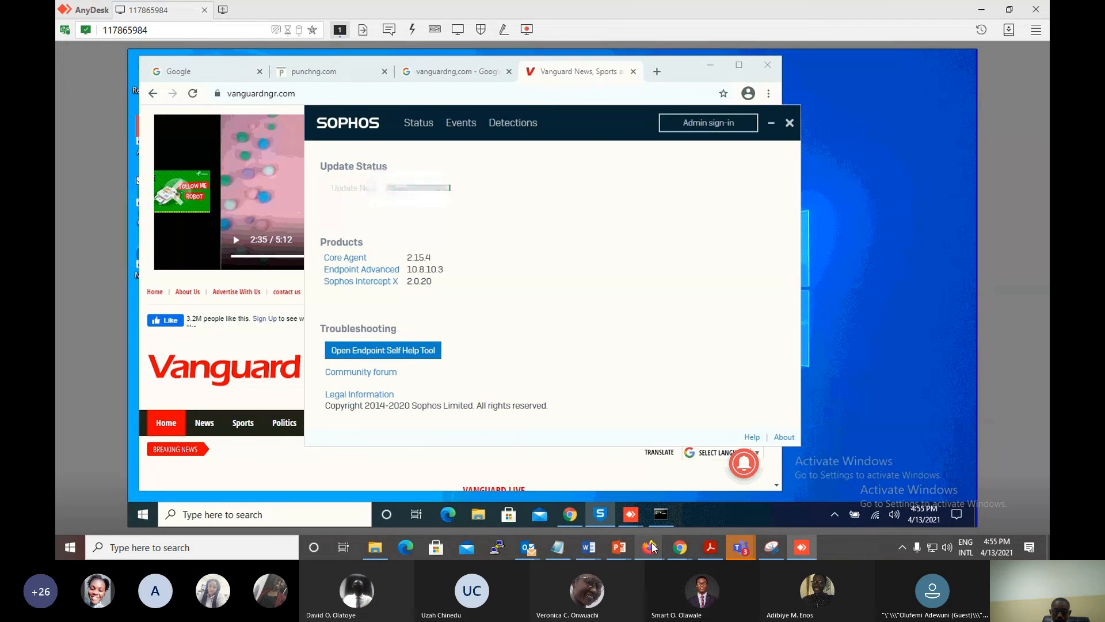
- Switch back to Sophos Central in Firefox and bring up the settings of the TEST5 Web Control policy
mouse_move(652, 546)
click(707, 495)
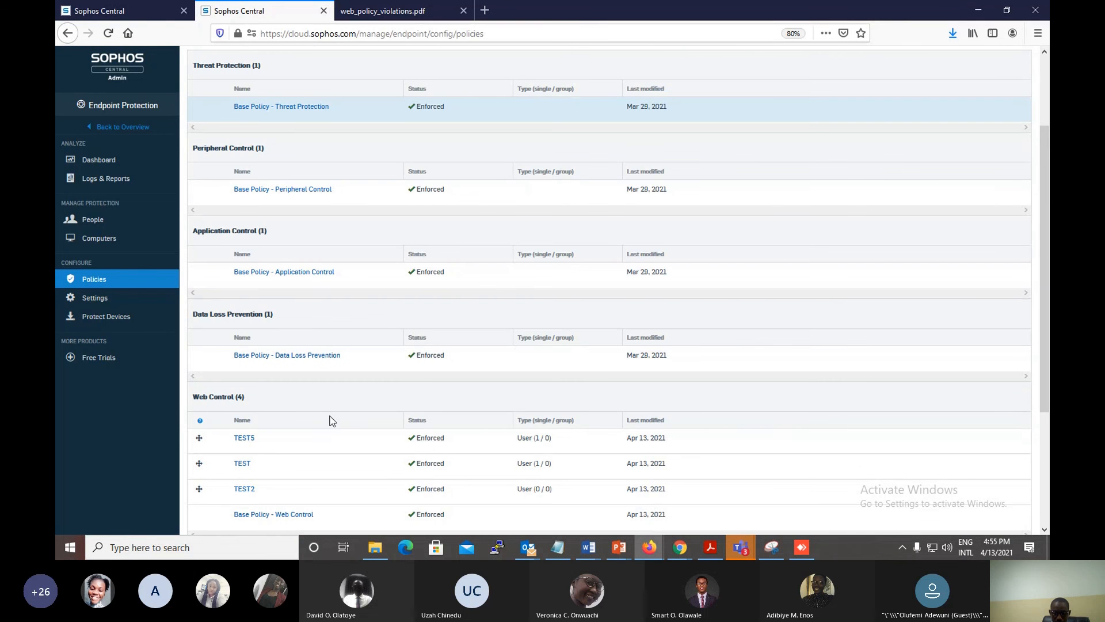
click(246, 441)
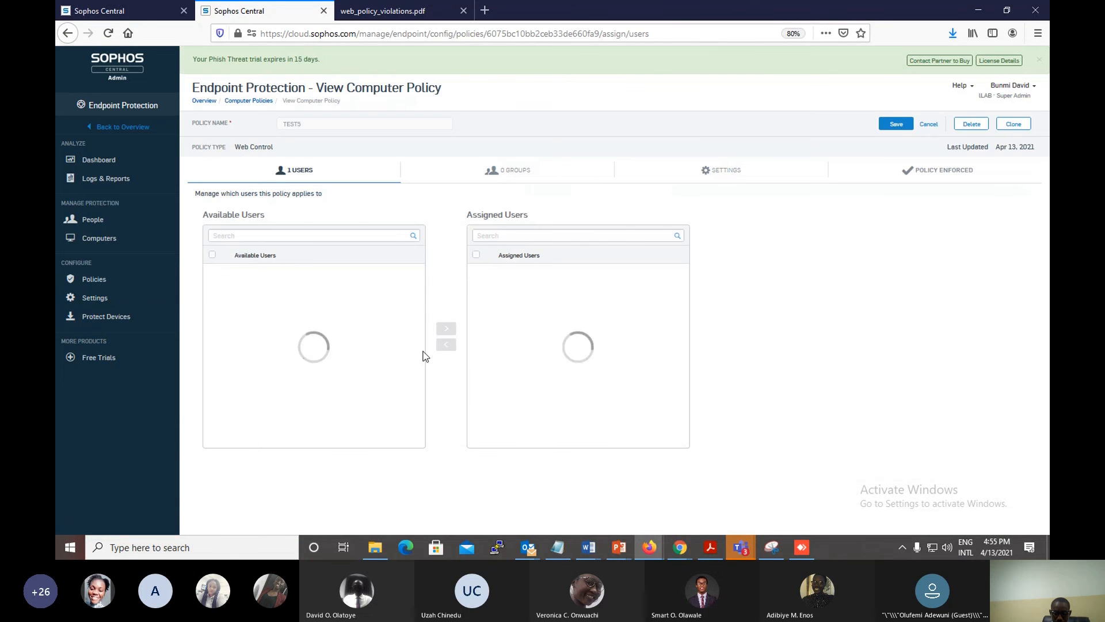
click(721, 172)
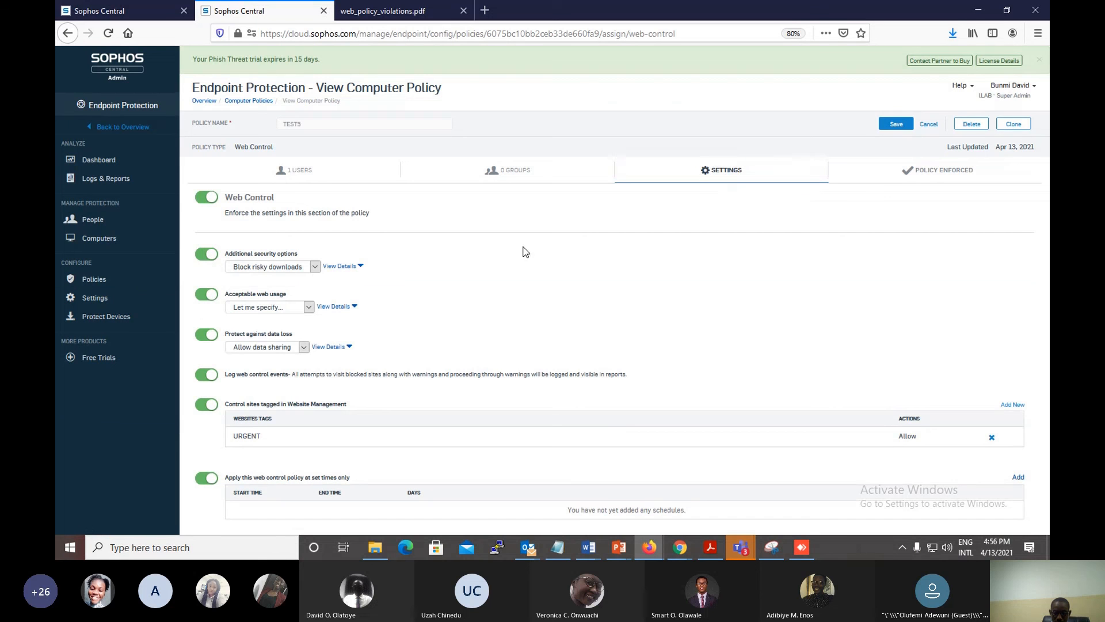
- Set Protect against data loss to "Let me specify...", expand its details and check the action choices for Downloads
click(304, 348)
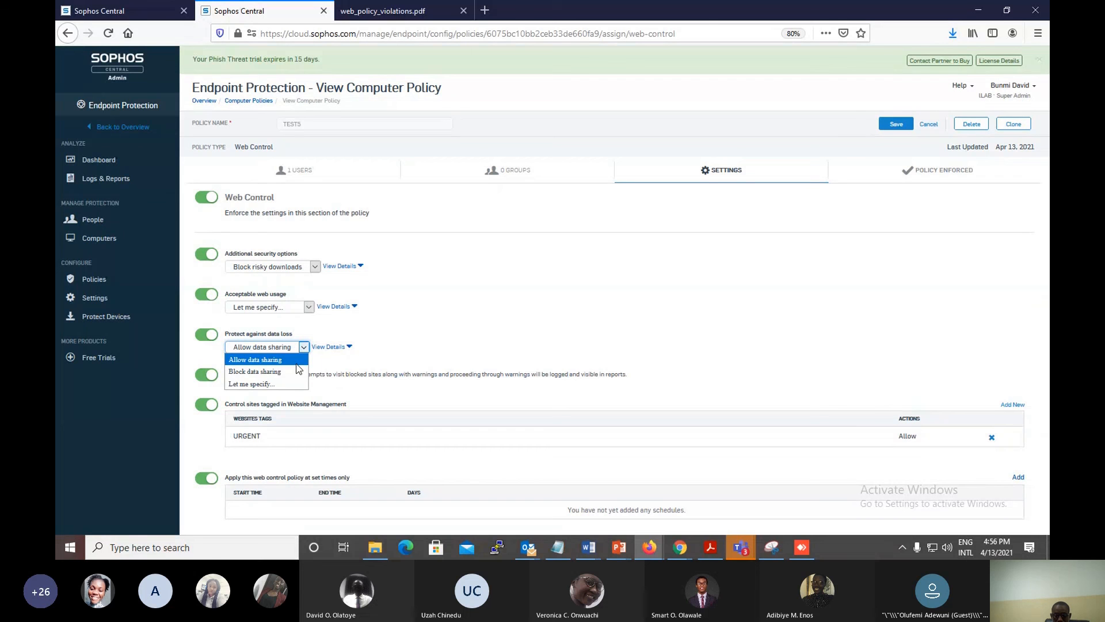
click(287, 385)
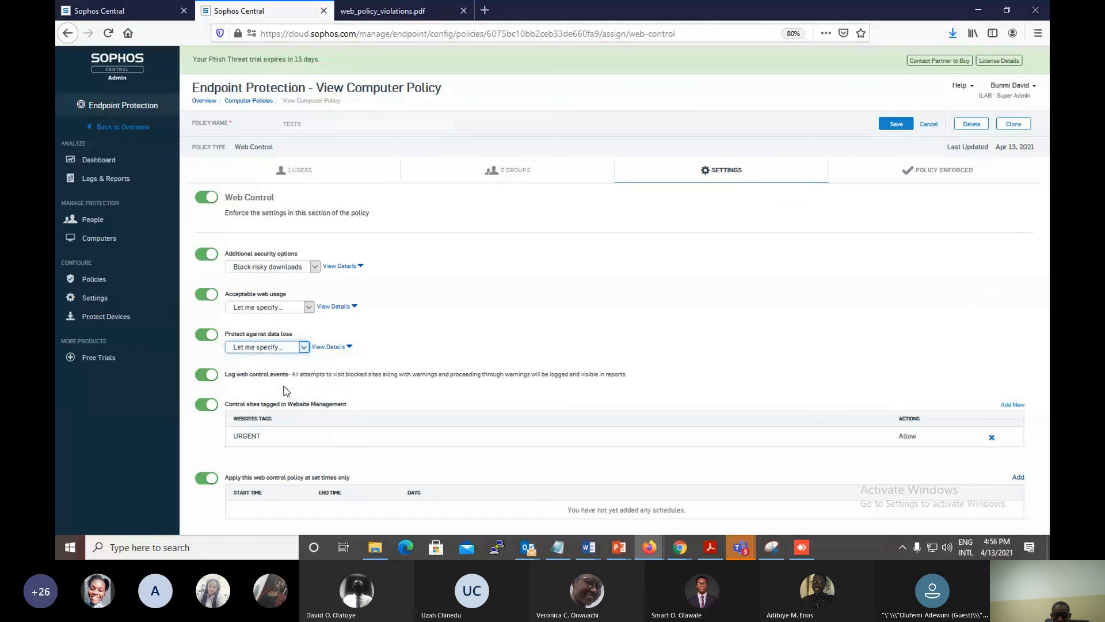
click(350, 347)
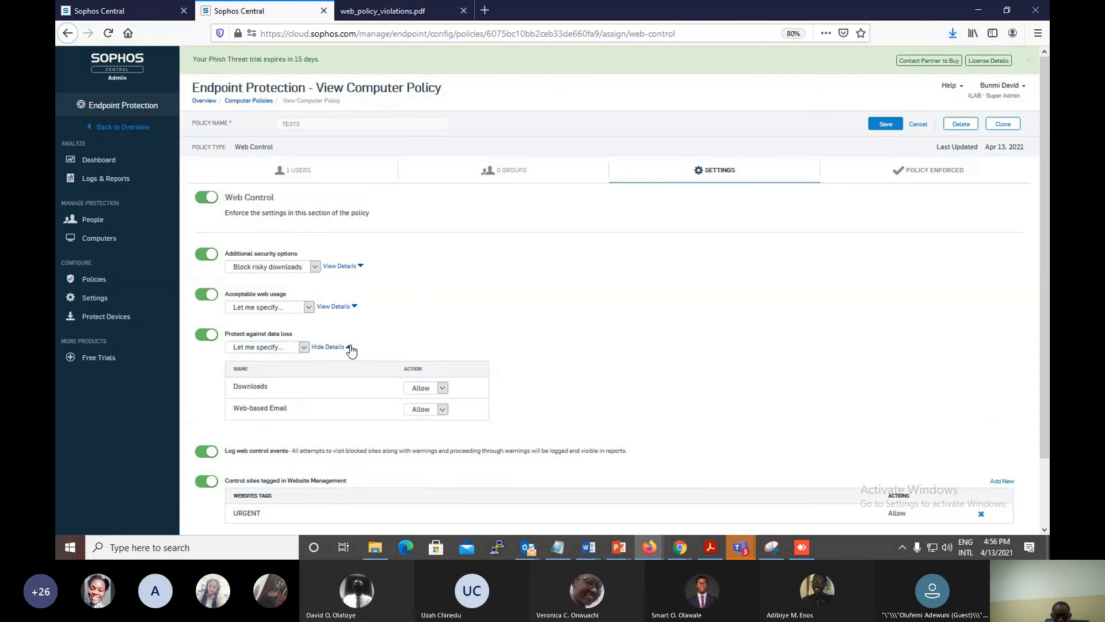
click(443, 390)
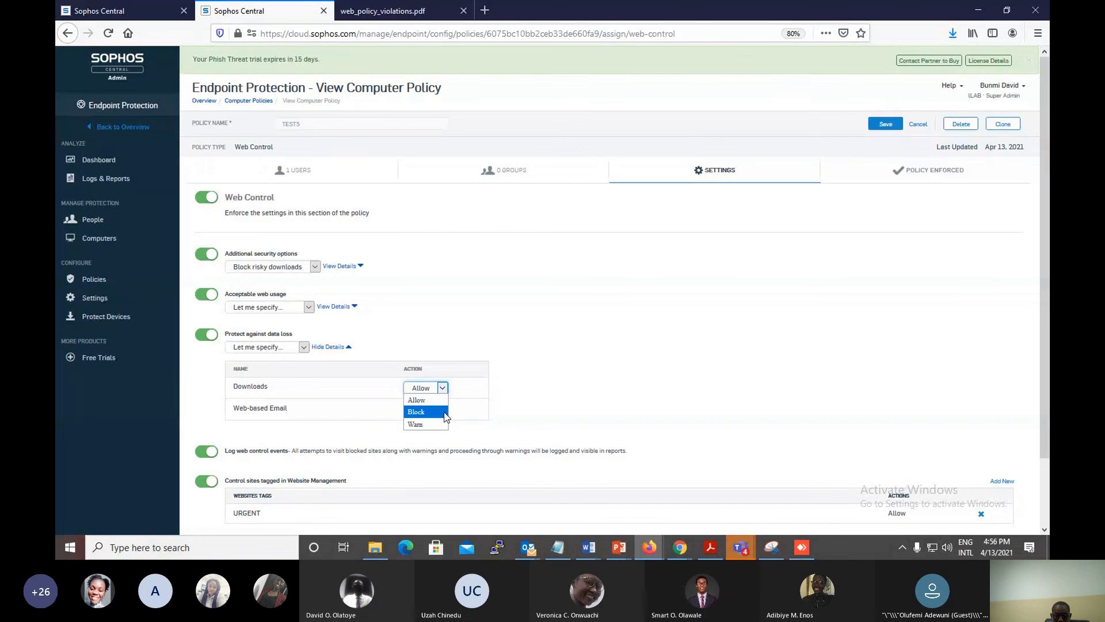
click(541, 415)
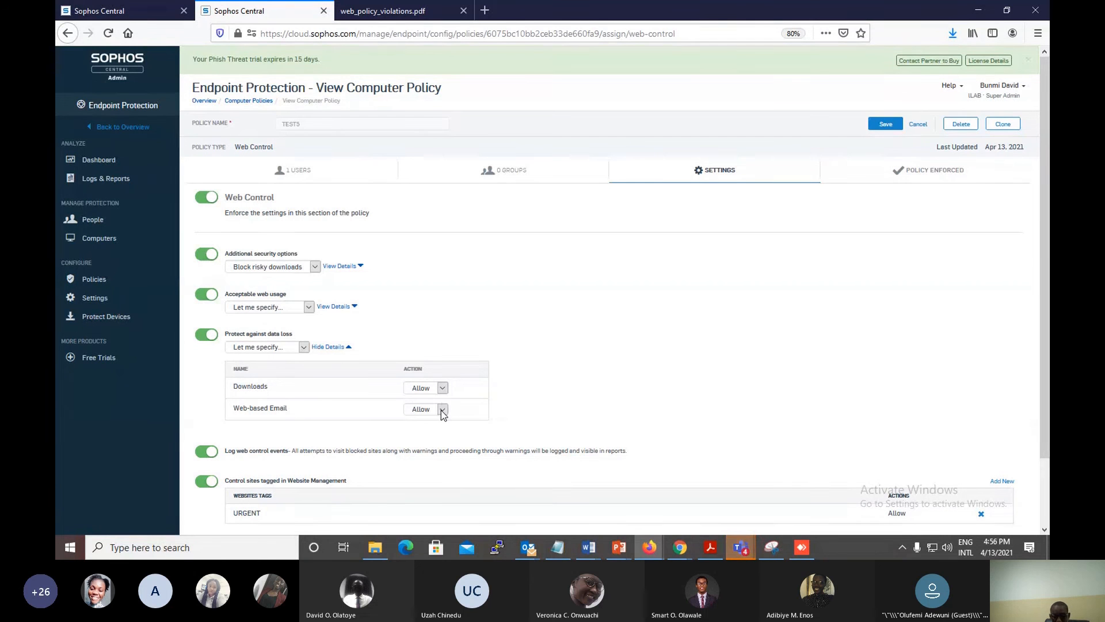
- Under Acceptable web usage, set Productivity-related categories to "Let me specify...", check the action choices for Entertainment and collapse the details
click(356, 307)
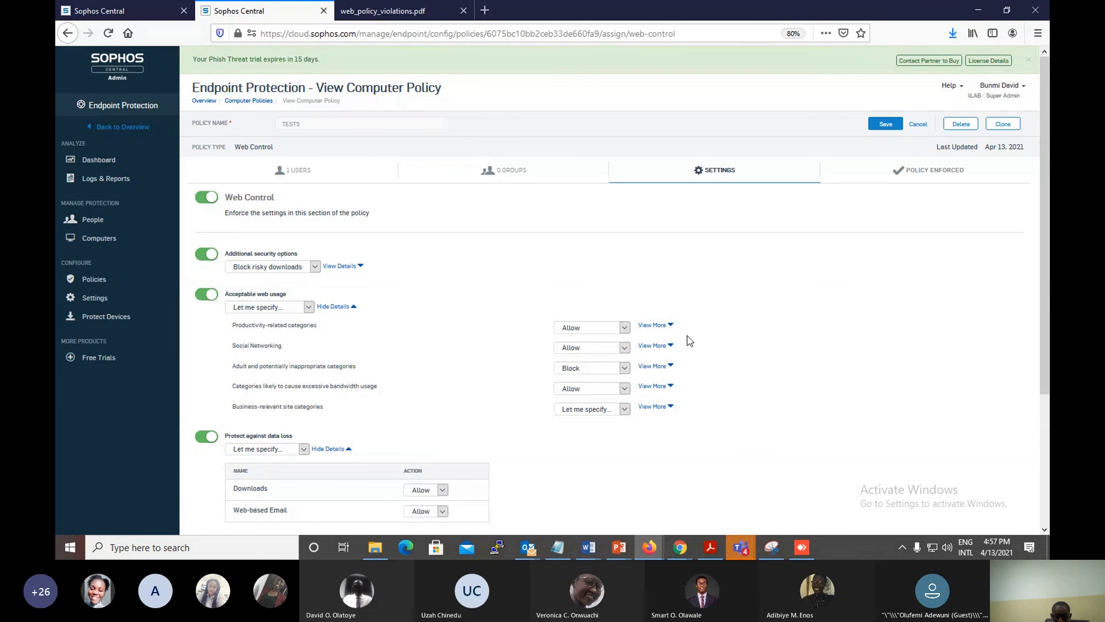
click(671, 325)
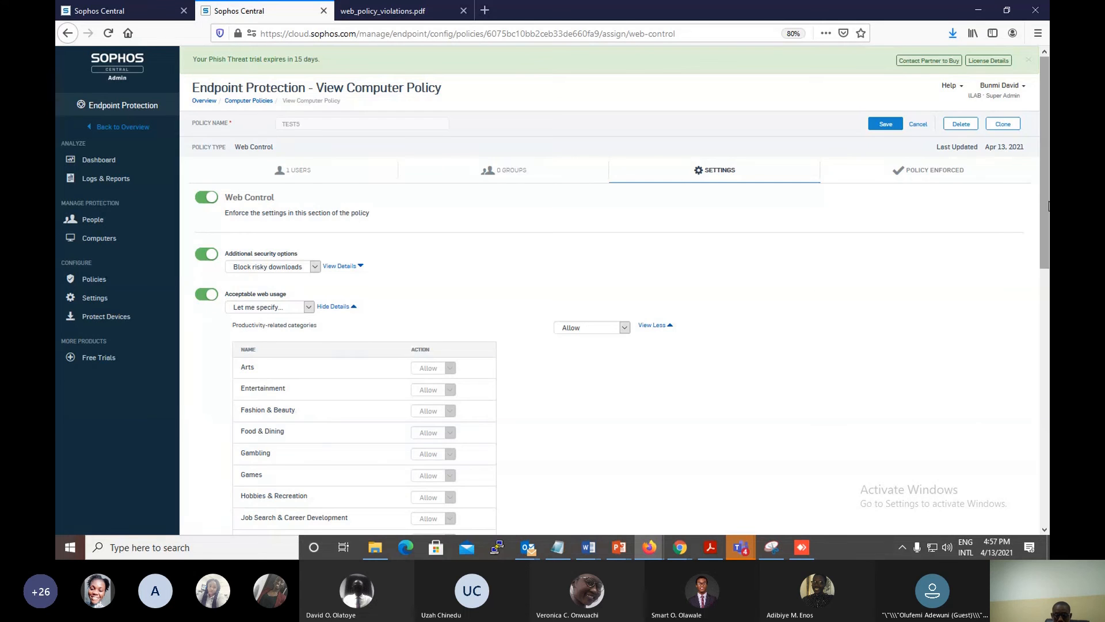
drag(1048, 206, 1048, 277)
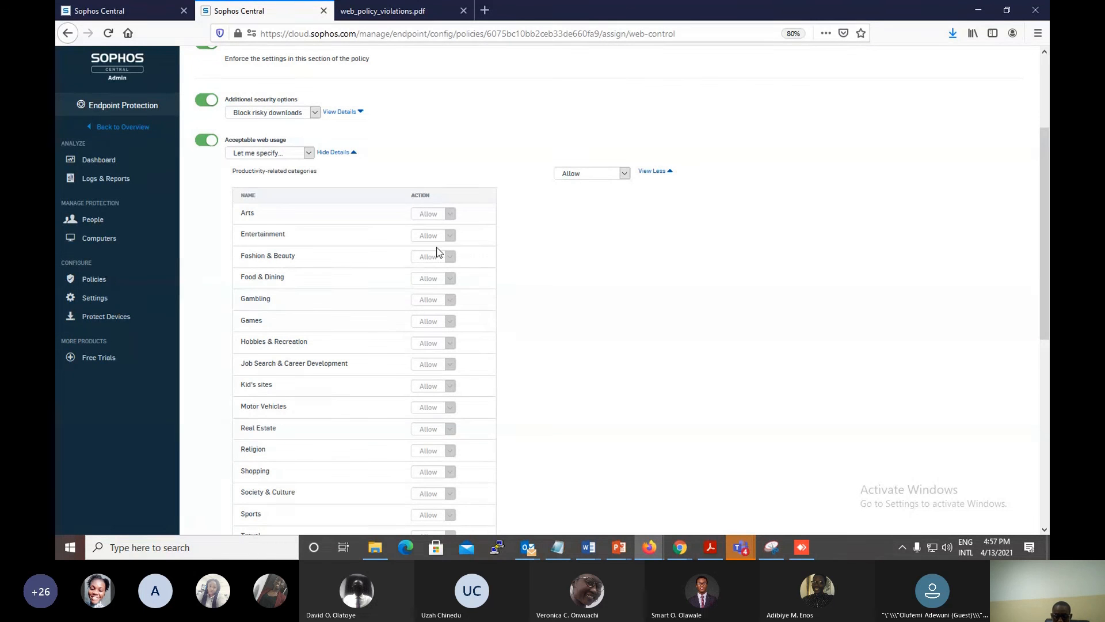
click(626, 174)
click(604, 222)
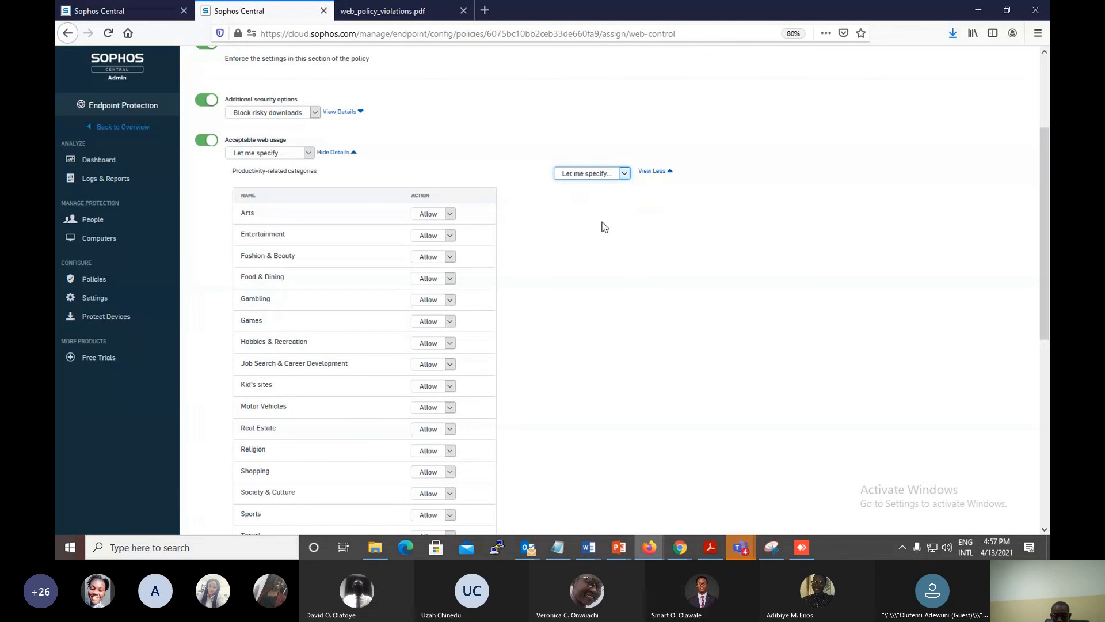
click(450, 236)
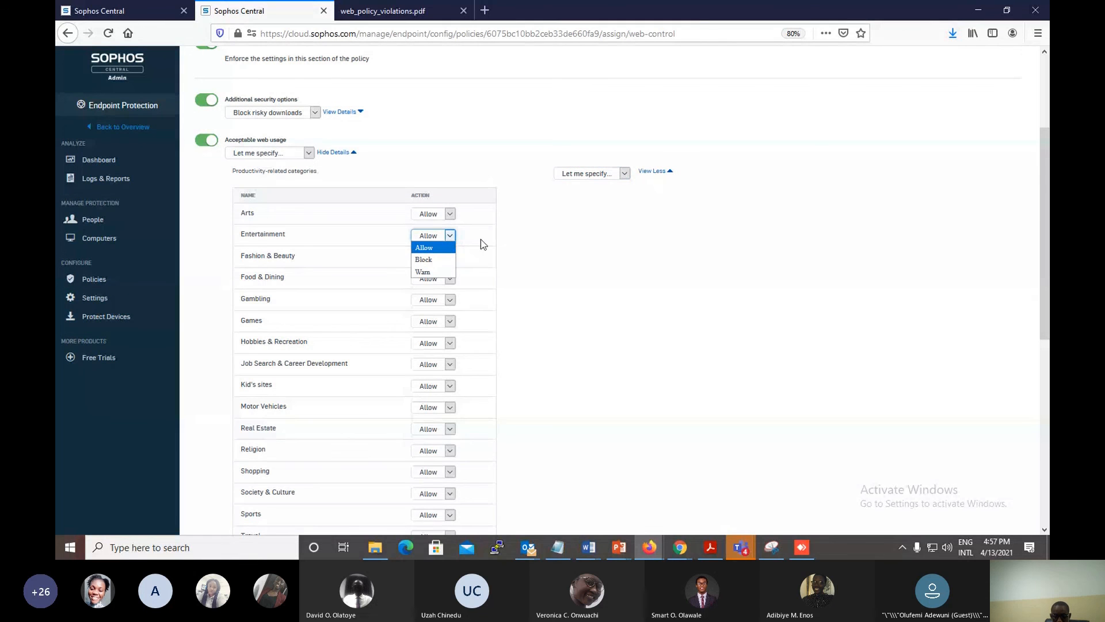
click(541, 250)
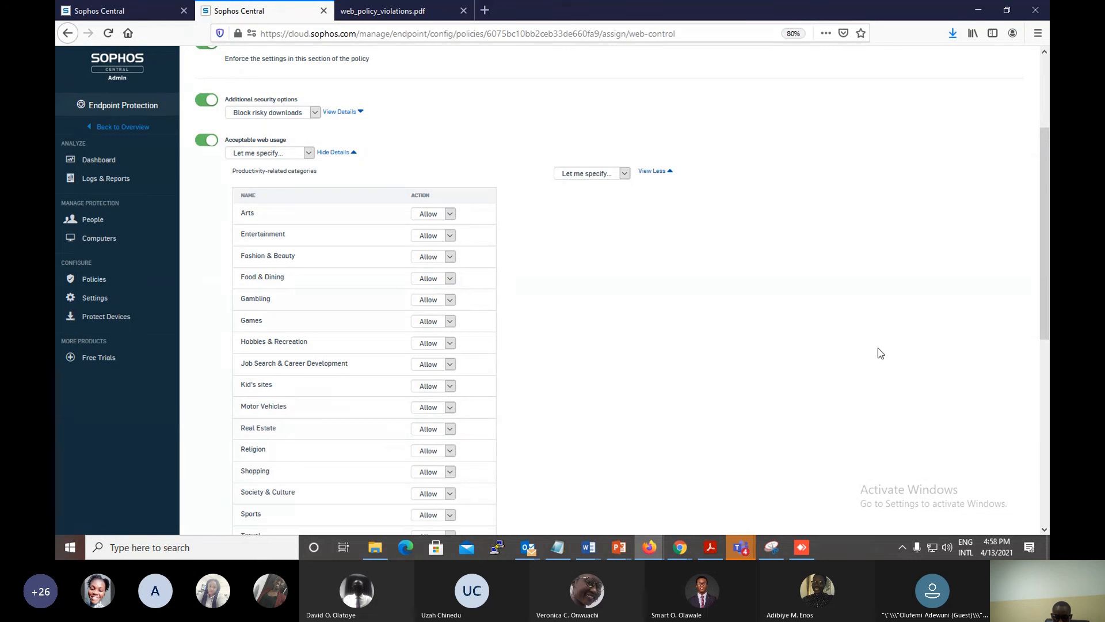
click(657, 171)
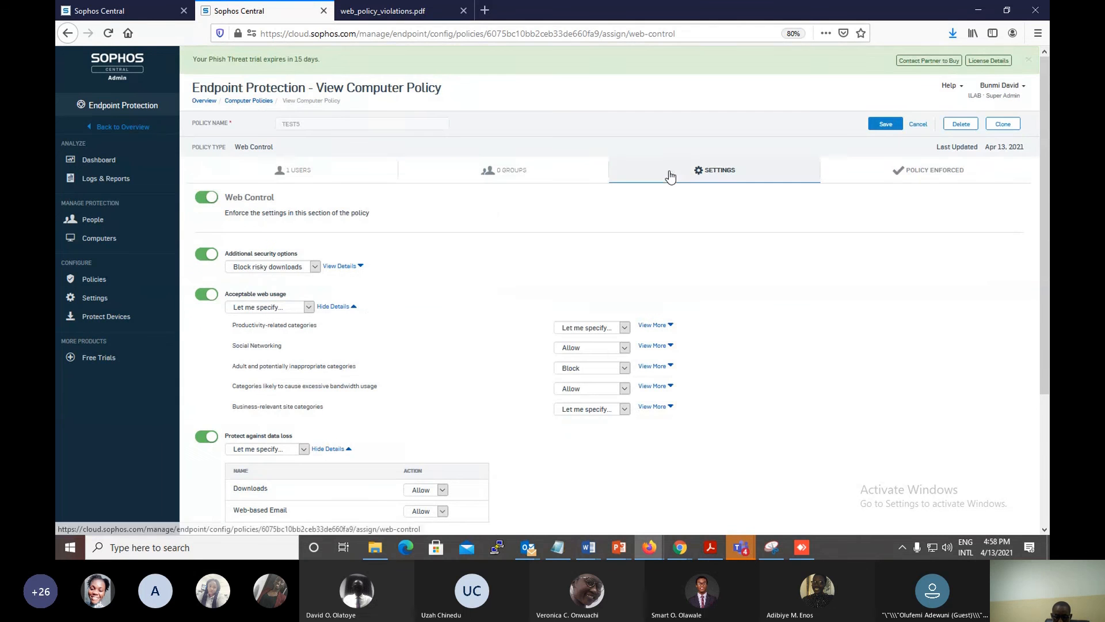
click(352, 308)
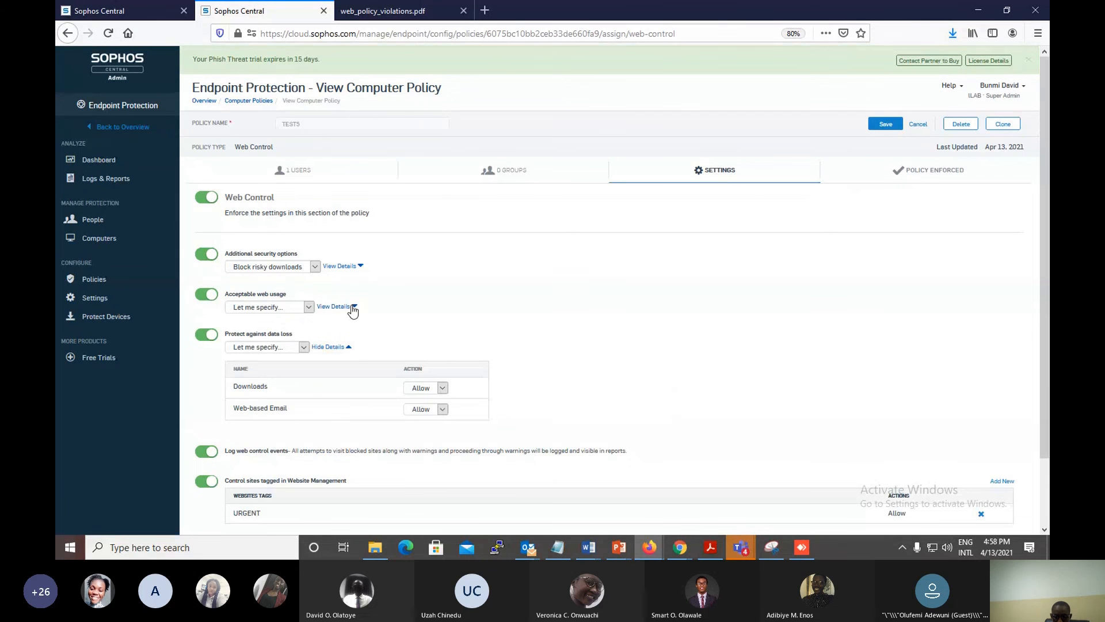
- Expand the Additional security options details and set the option to "Let me specify..."
click(360, 267)
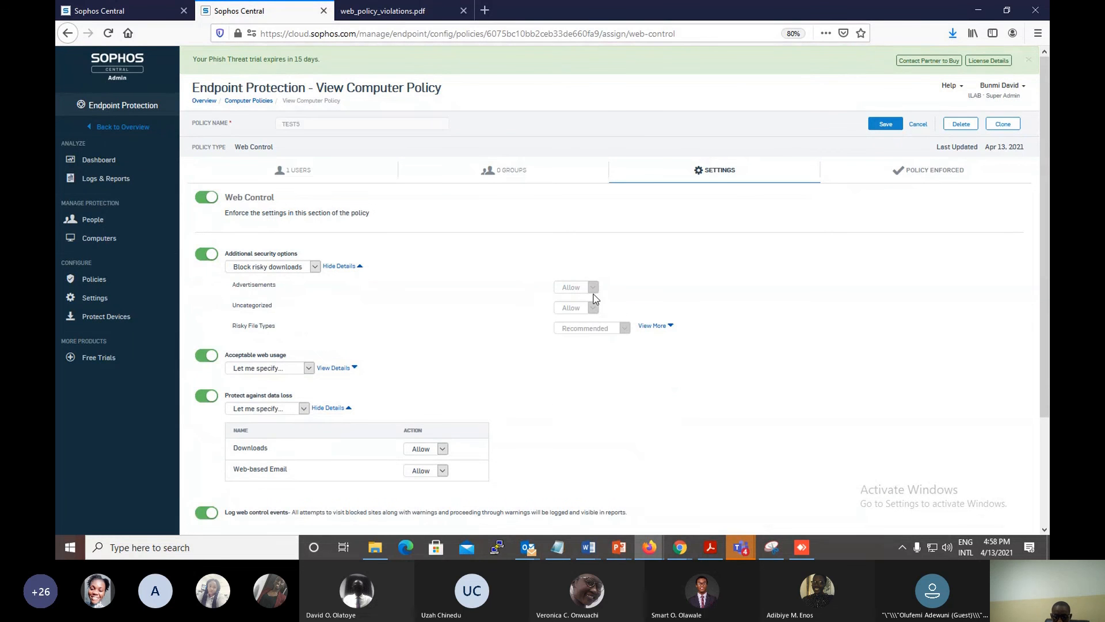
click(315, 268)
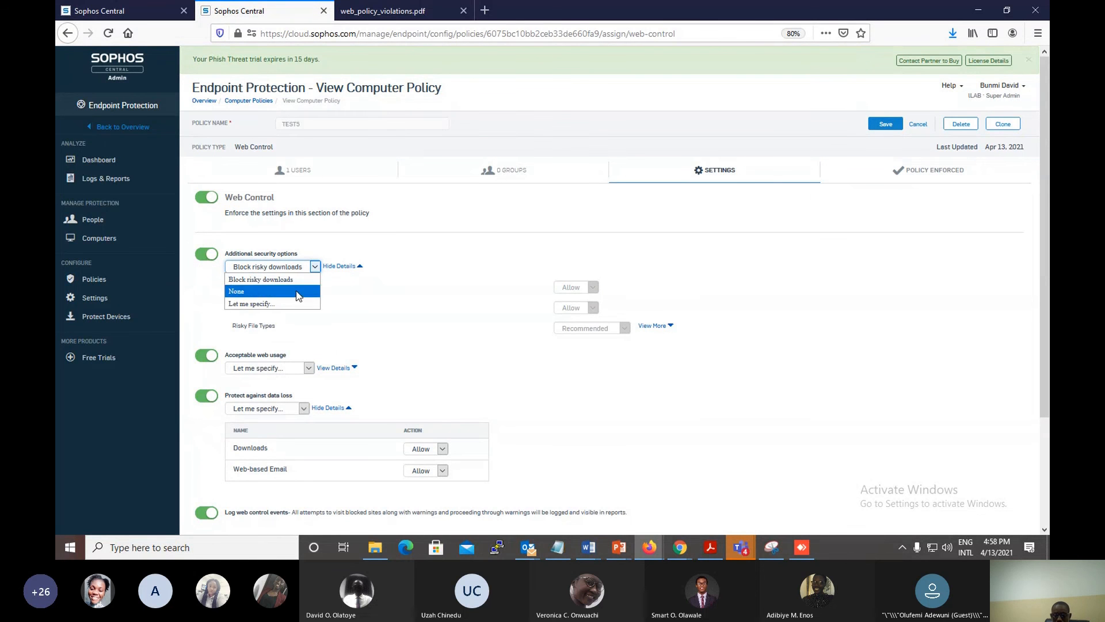
click(292, 306)
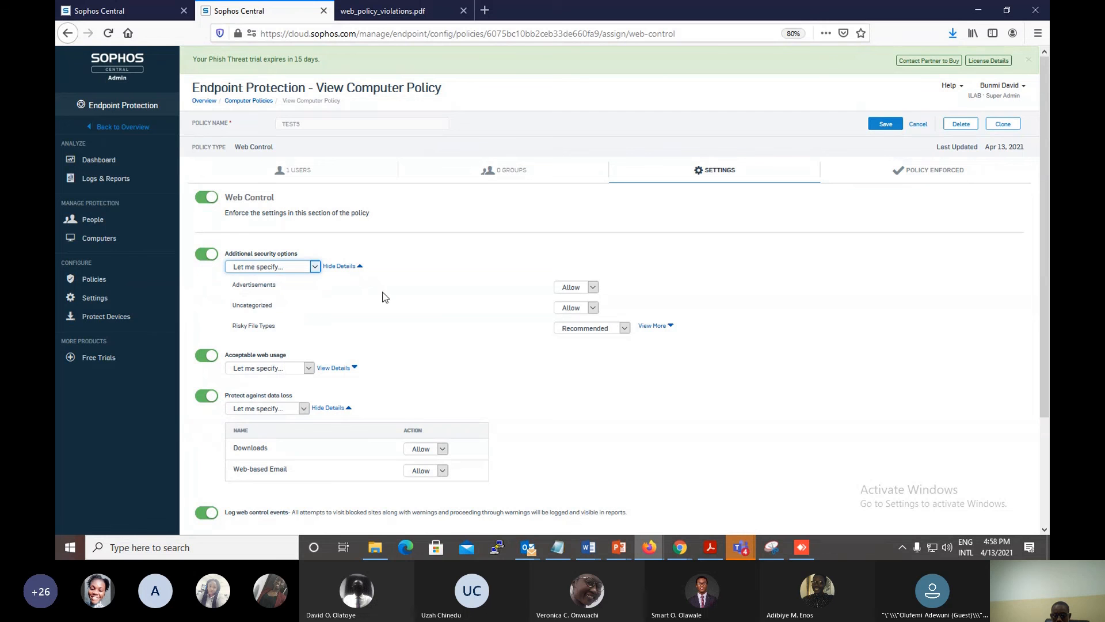
- Check the action choices for Advertisements under Additional security options
click(593, 292)
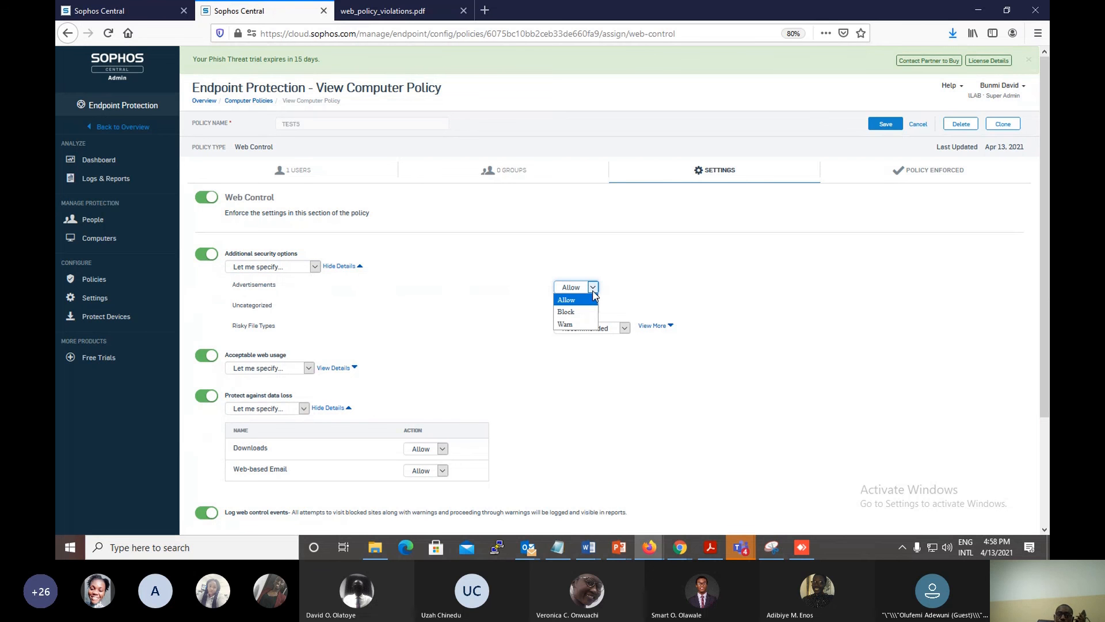
click(636, 281)
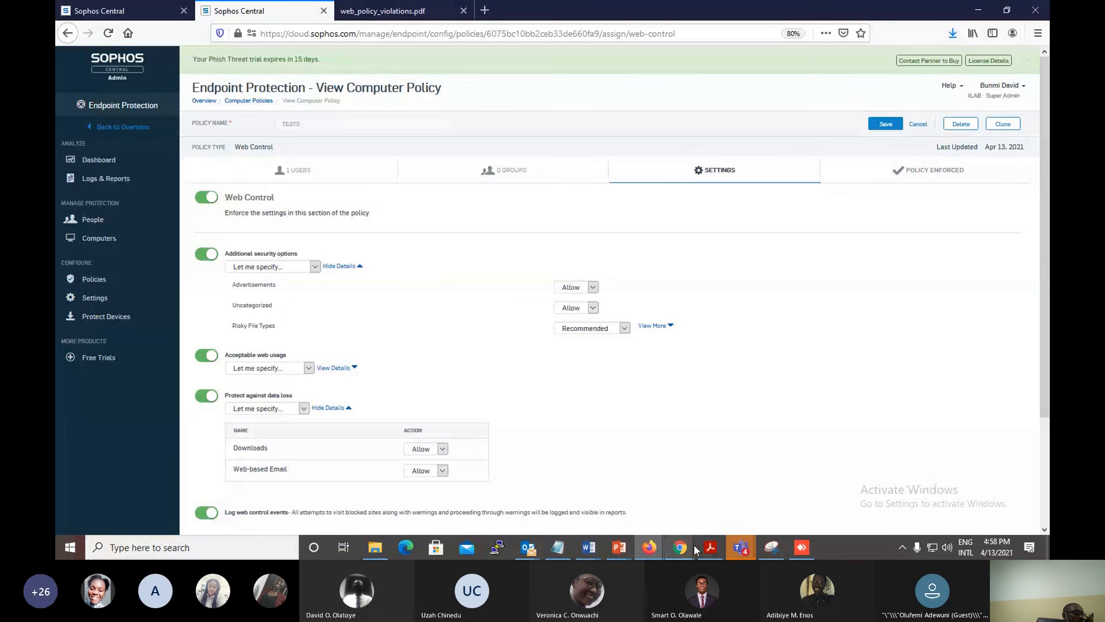
- Switch to the AnyDesk remote session and reload the punchng.com page in Chrome
mouse_move(693, 551)
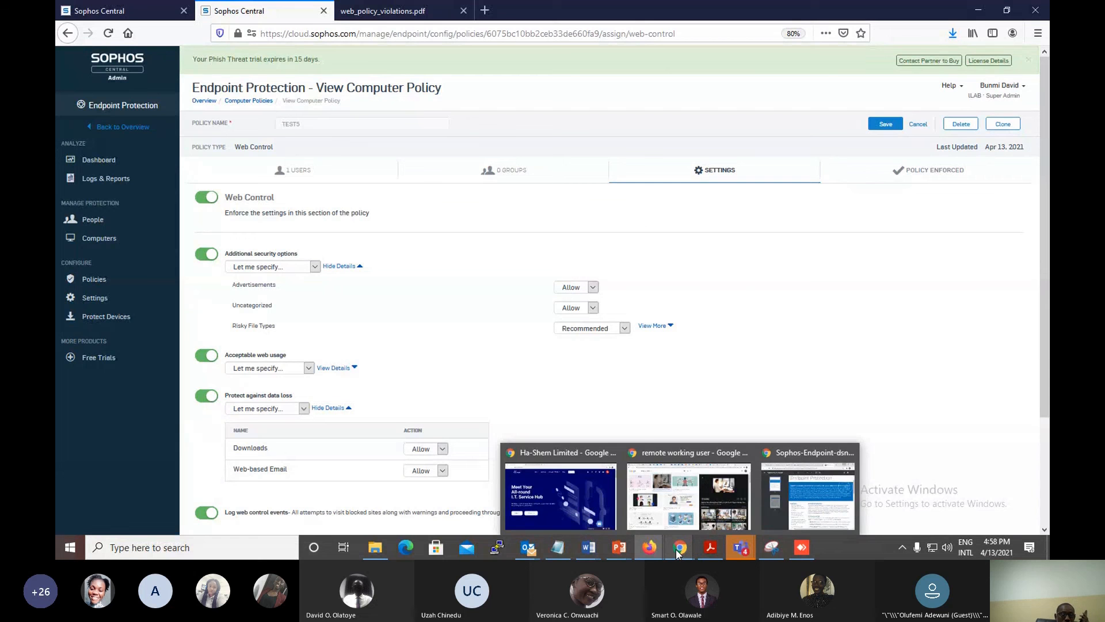
click(802, 548)
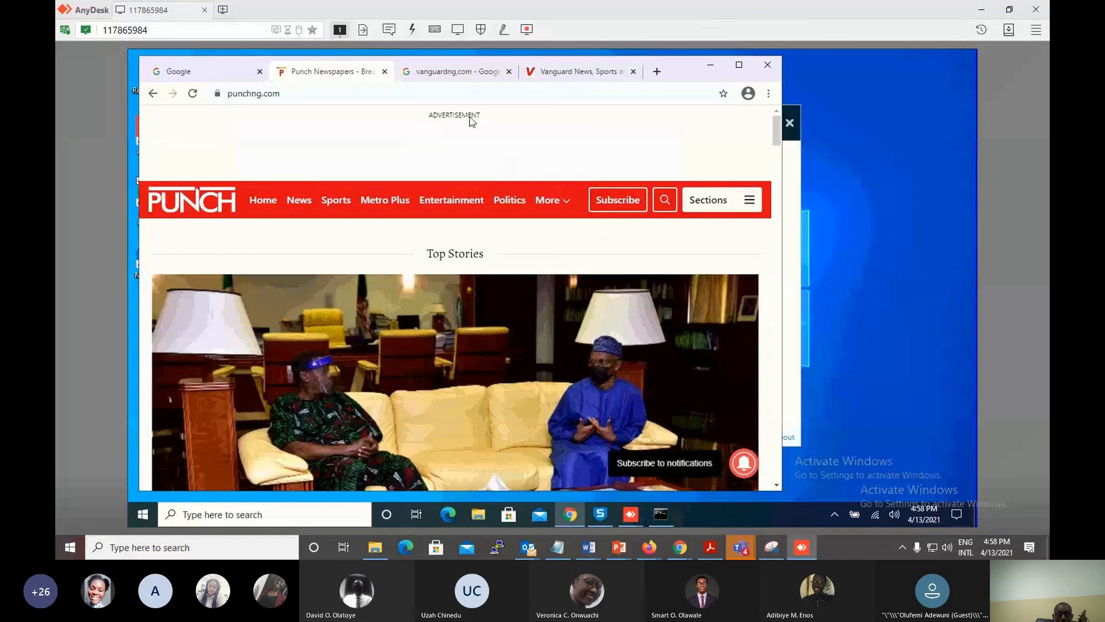
click(193, 94)
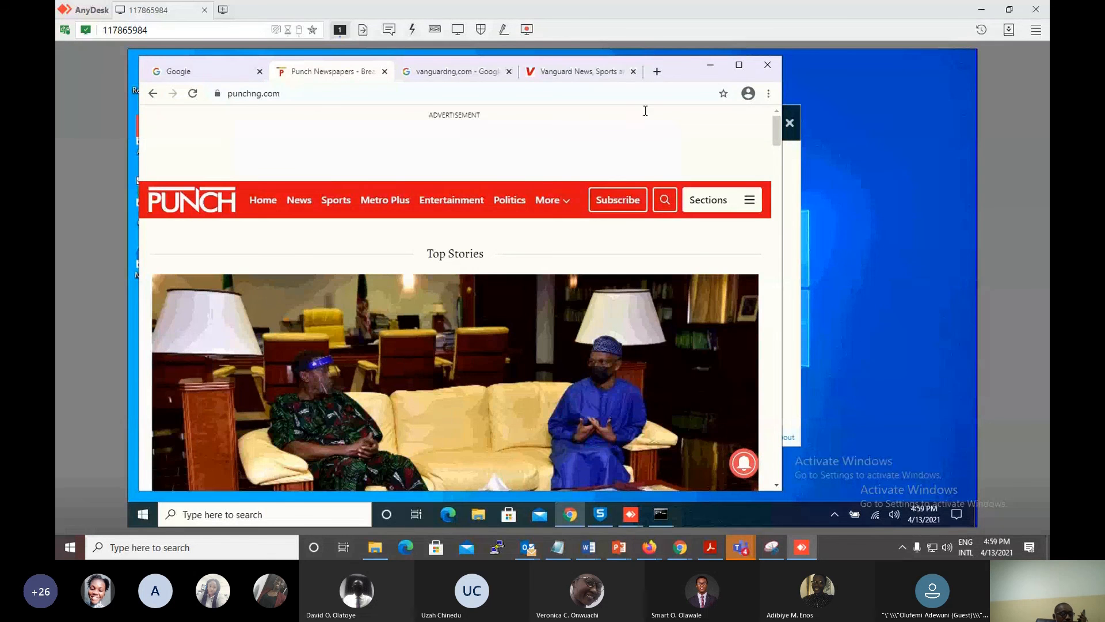
- Load punchng.com in a new browser tab on the remote endpoint to test access
click(657, 72)
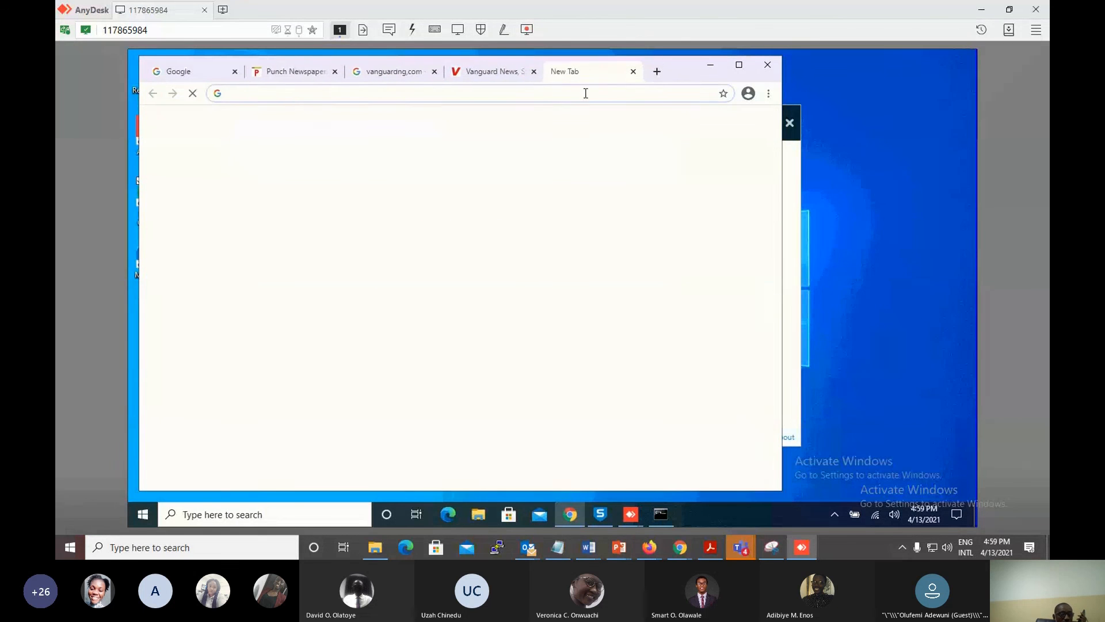
text(p)
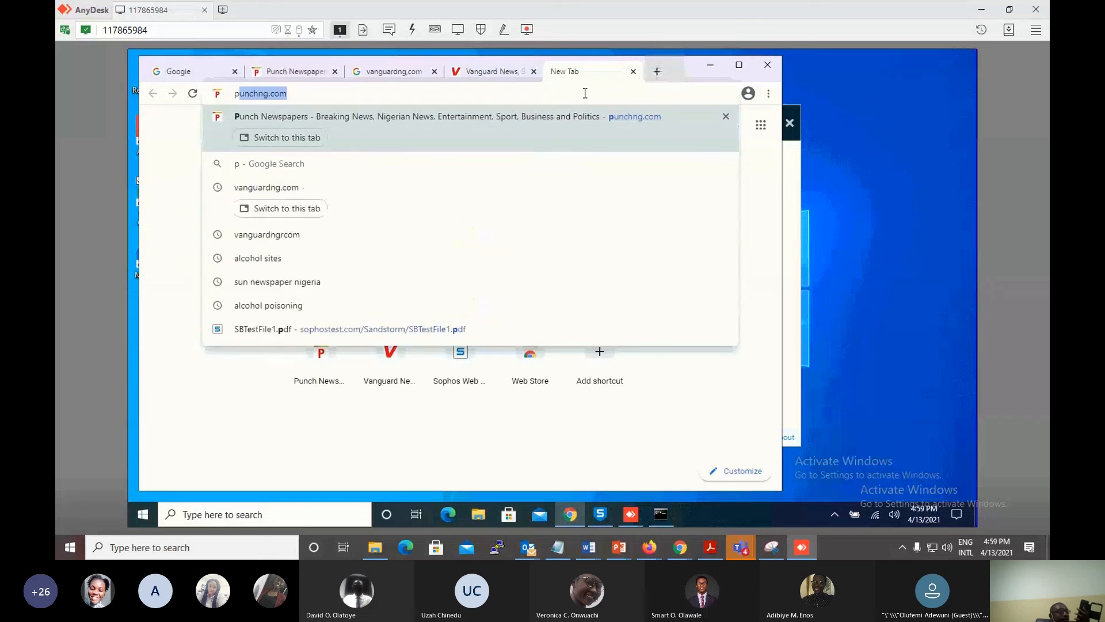
text(unch)
key(Return)
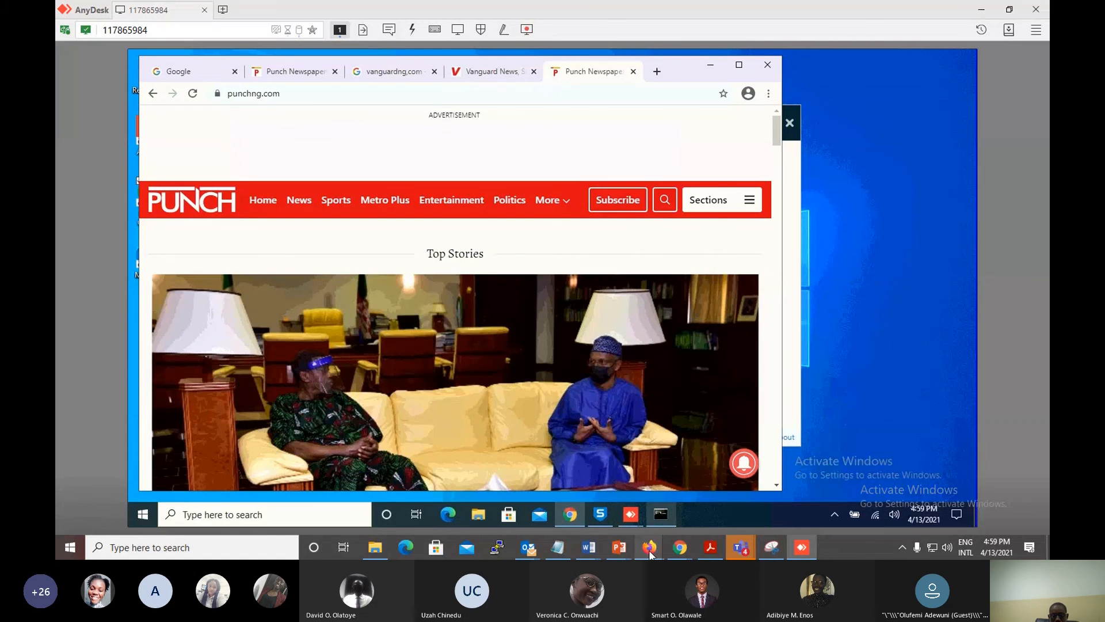
- Switch back to the Sophos Central window in Firefox with the Web Control policy settings
mouse_move(649, 547)
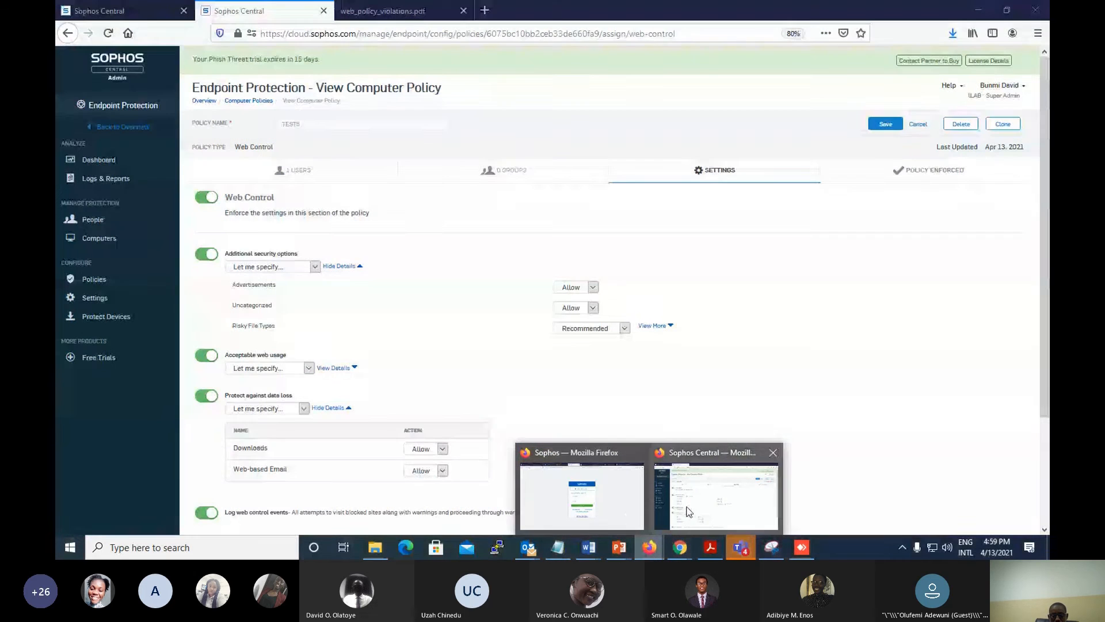
click(716, 496)
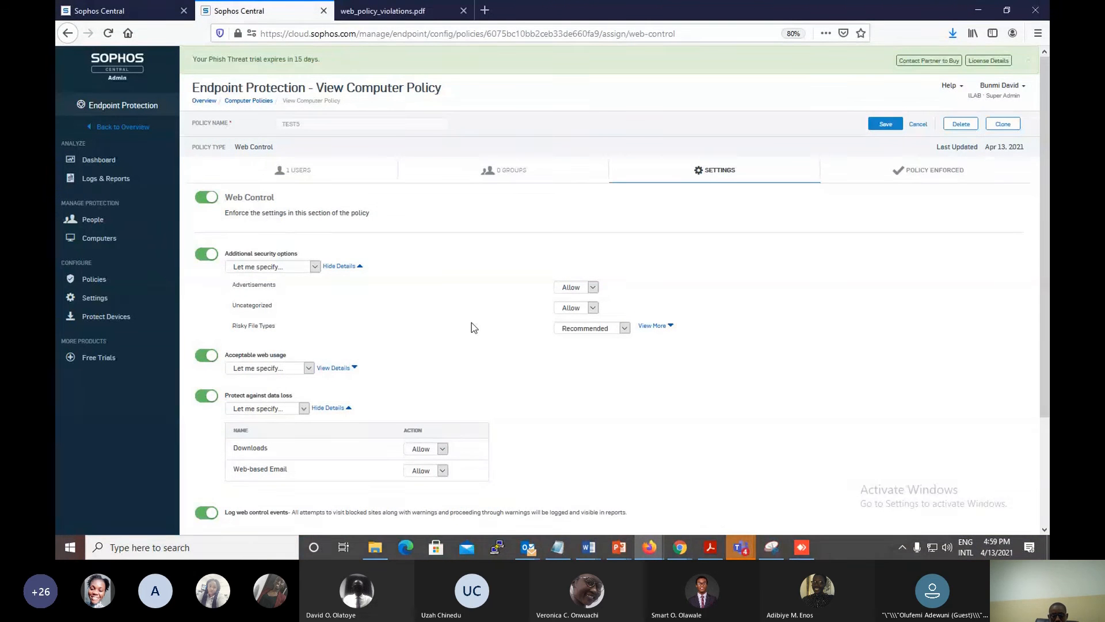
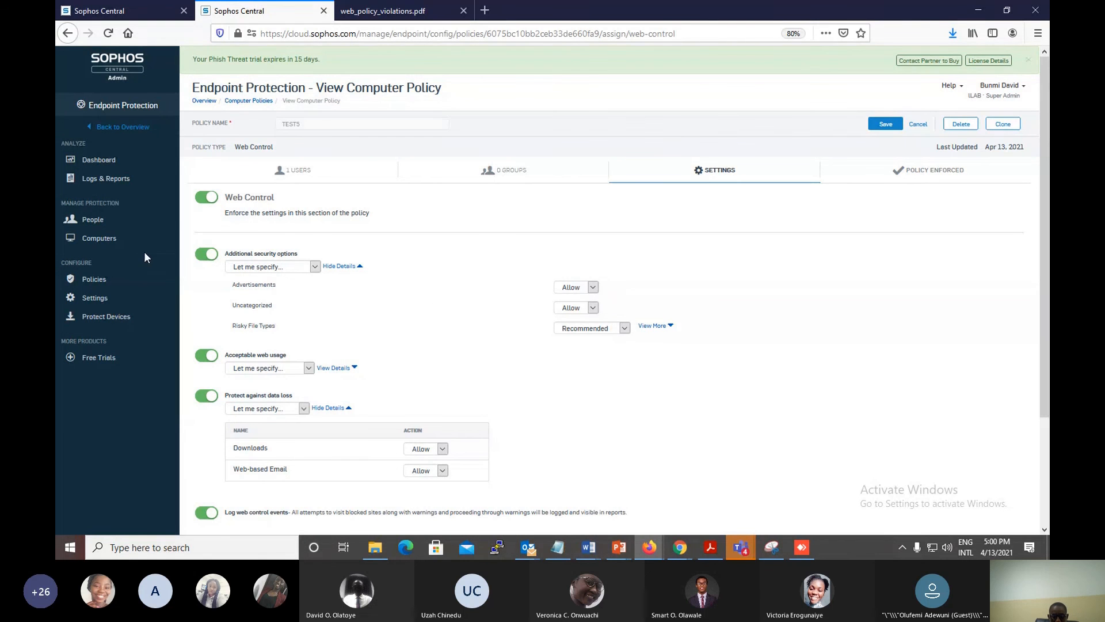
- Review the component choices for the Windows endpoint installer under Protect Devices, including Device Encryption, and close them without downloading
click(104, 319)
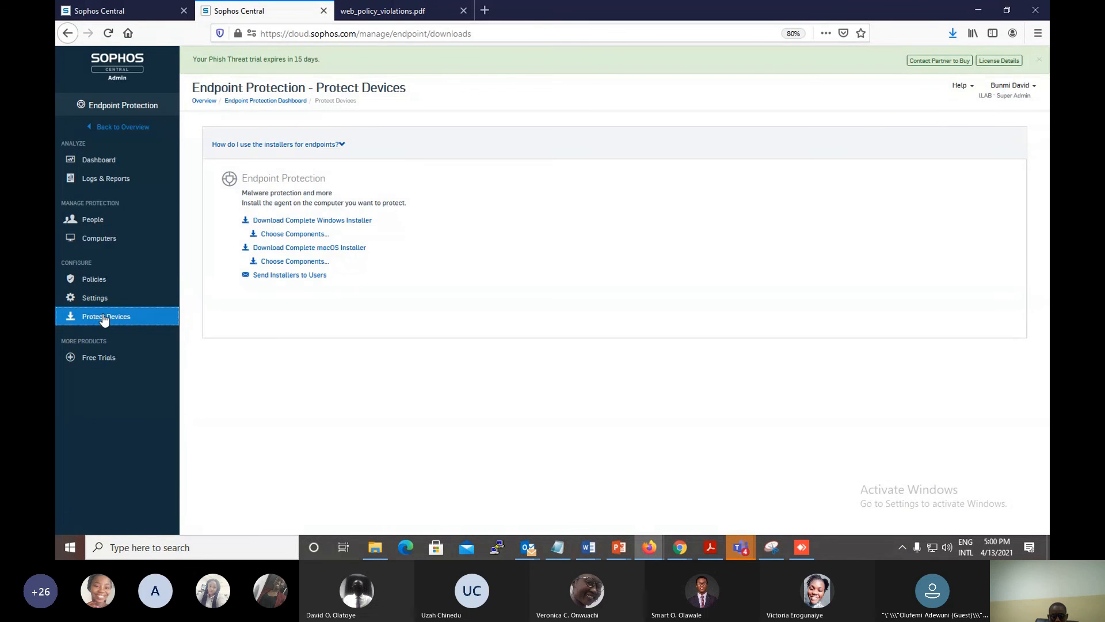
click(279, 235)
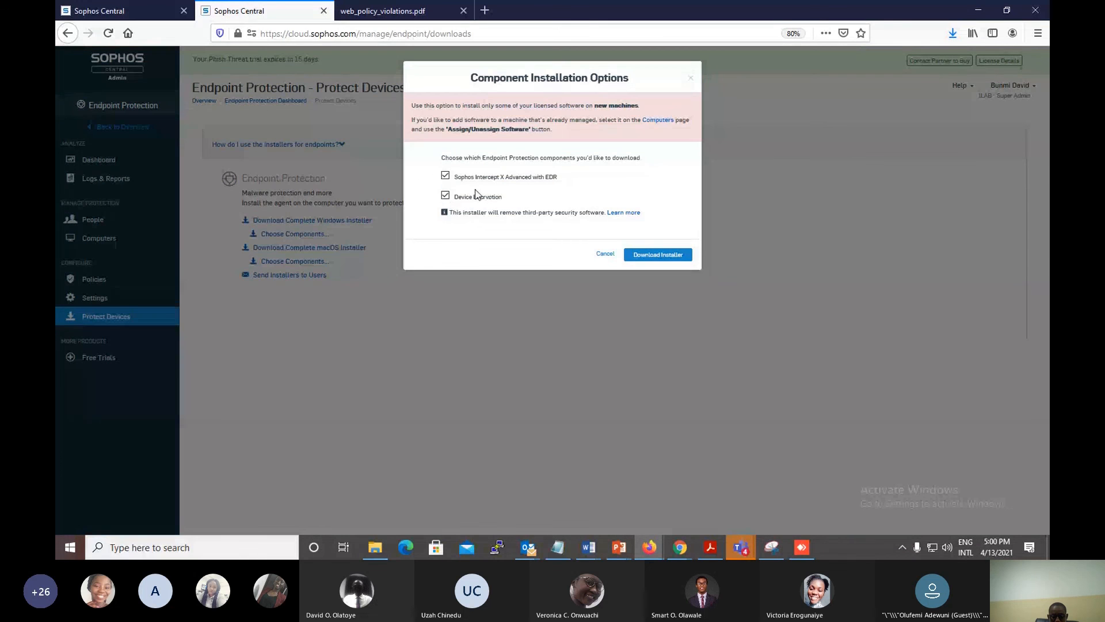
click(446, 197)
click(604, 255)
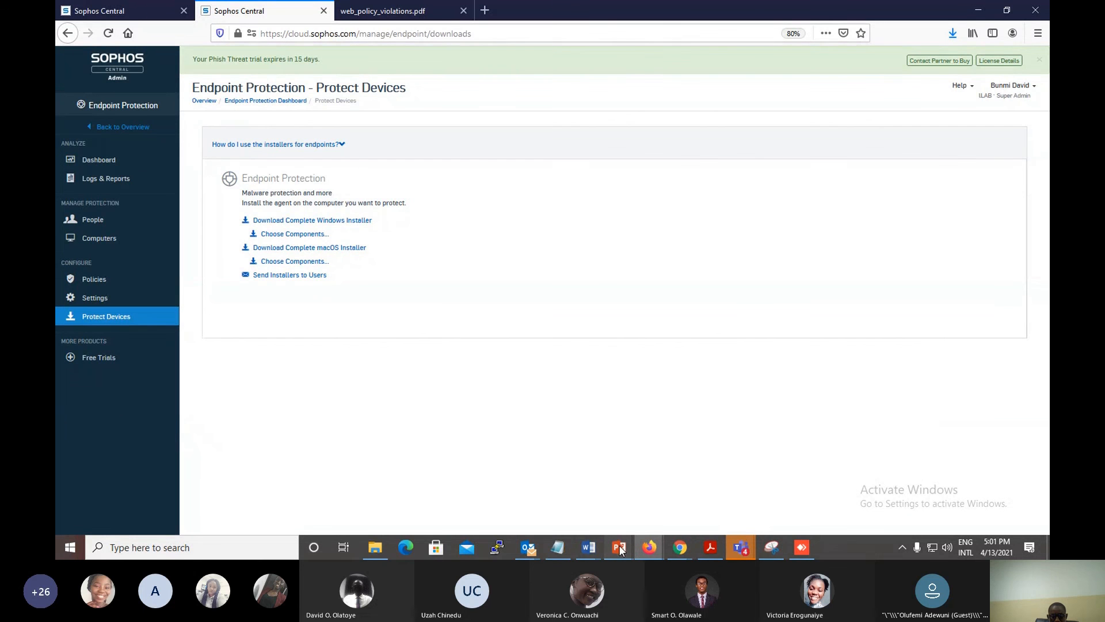
- Switch to the running PowerPoint slide show and advance from the Demo slide to the closing question slide
mouse_move(621, 551)
click(653, 514)
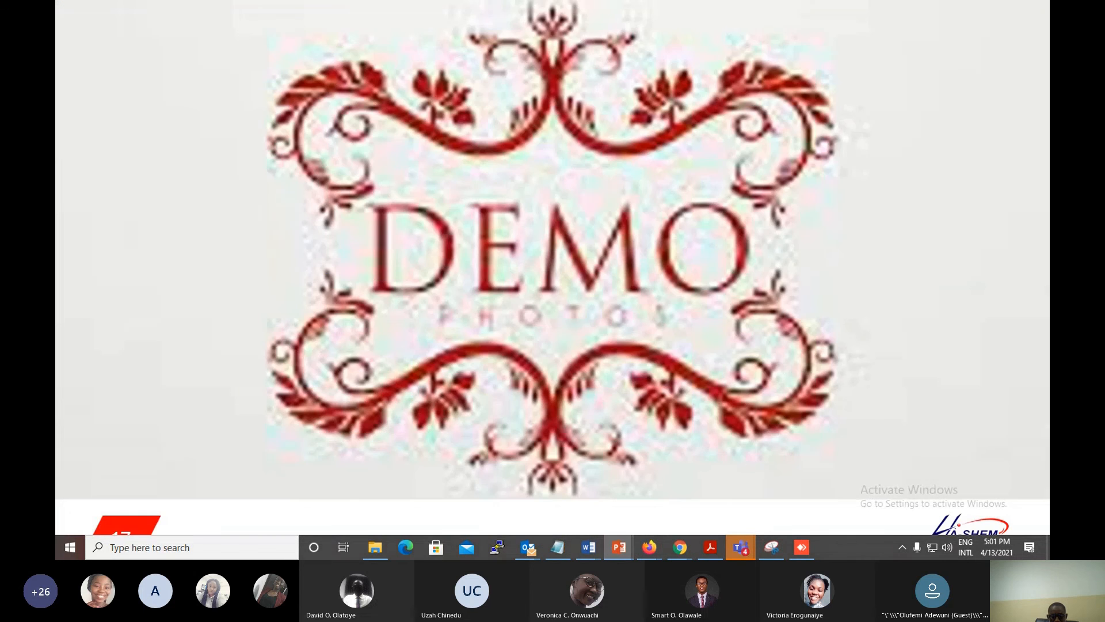
key(Right)
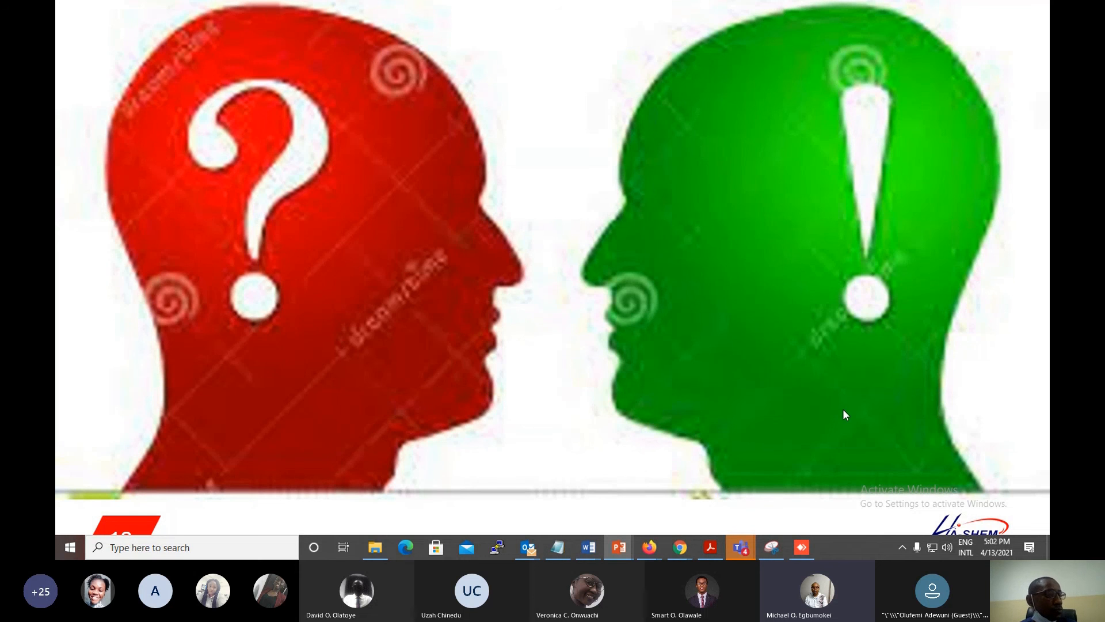
- Check the Tuesday Tech Security FY21 Webinar Series meeting in Microsoft Teams and return to the PowerPoint slide show
mouse_move(744, 549)
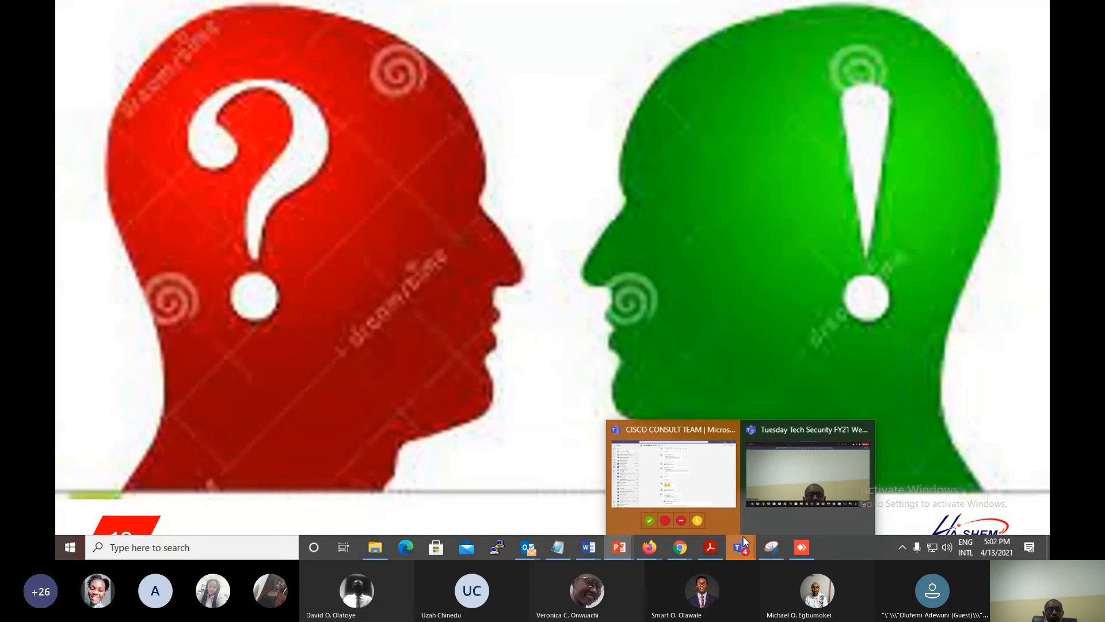
mouse_move(777, 468)
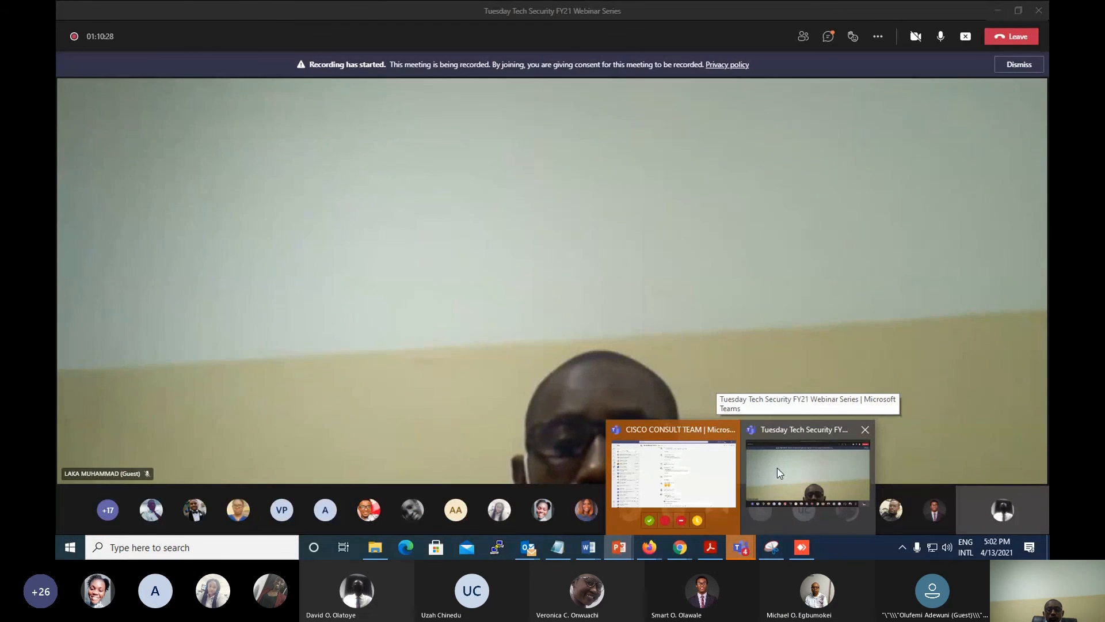
click(777, 467)
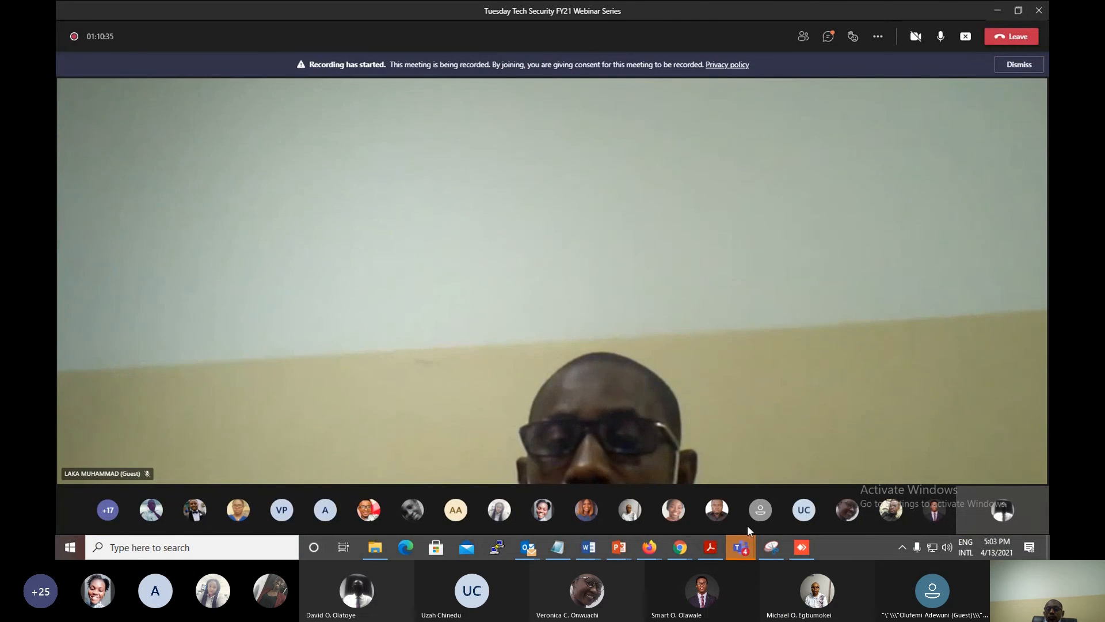
click(741, 547)
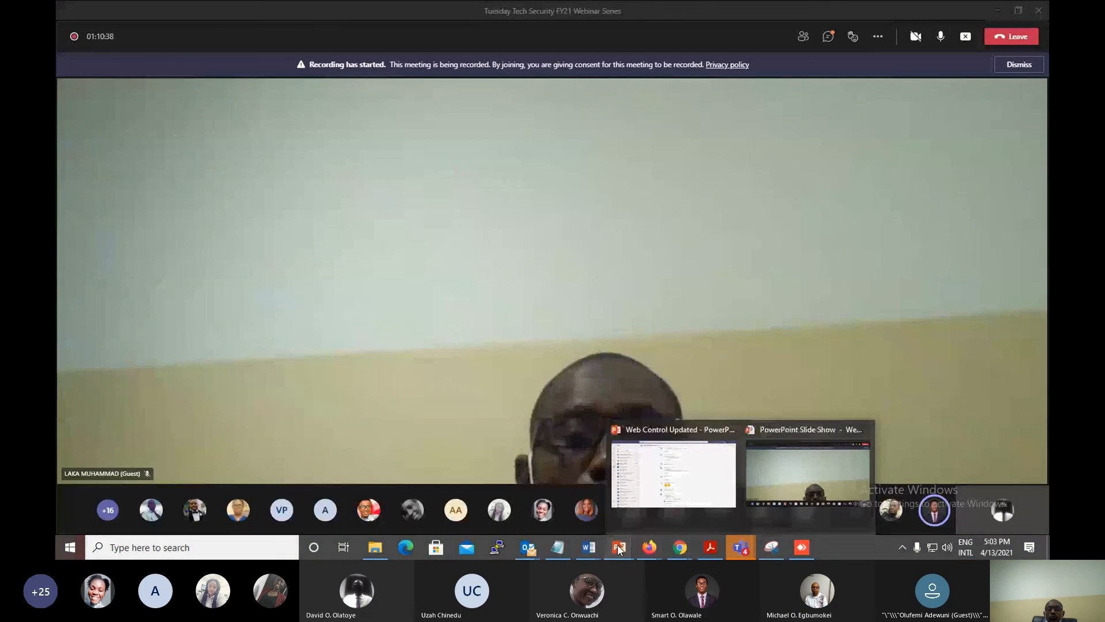
mouse_move(619, 550)
click(687, 495)
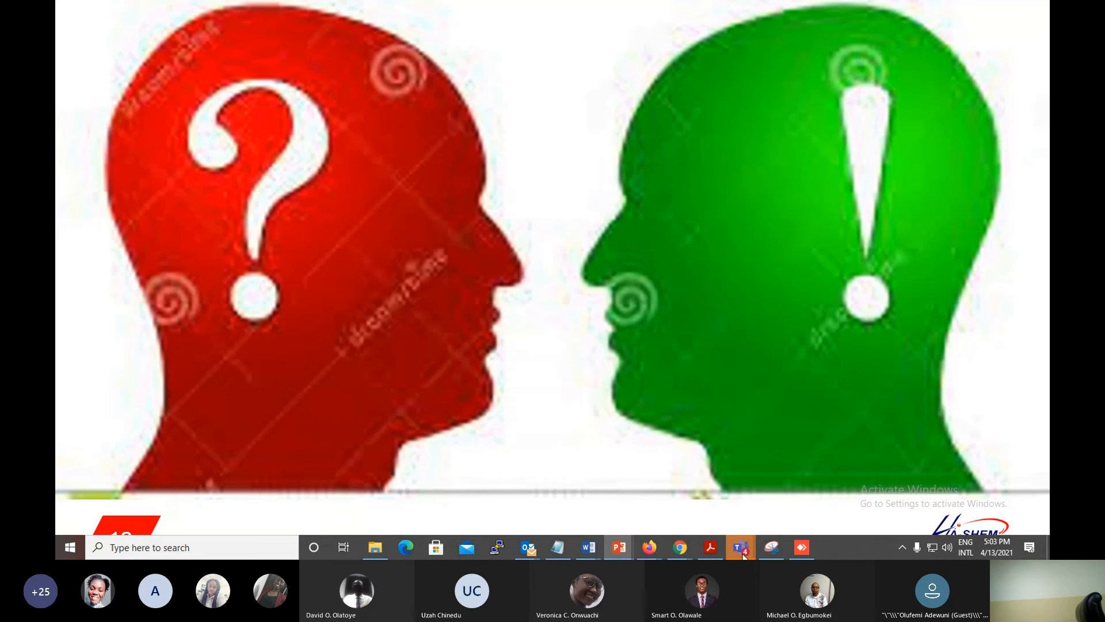
- Switch to the Tuesday Tech Security FY21 Webinar Series meeting in Microsoft Teams and stop sharing the screen
mouse_move(740, 556)
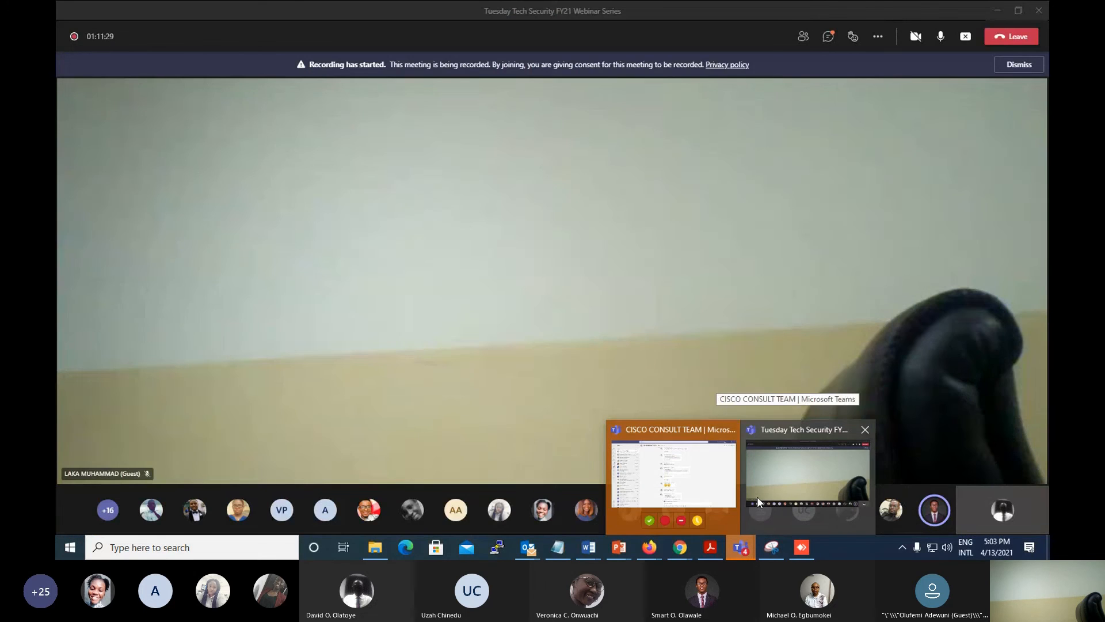
click(757, 496)
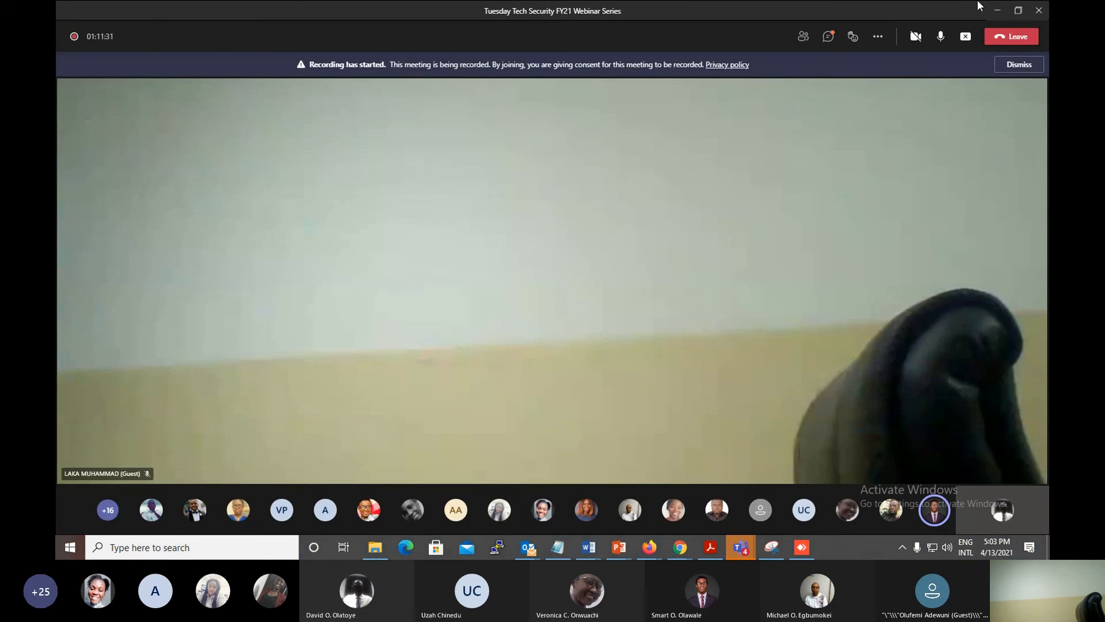
click(966, 37)
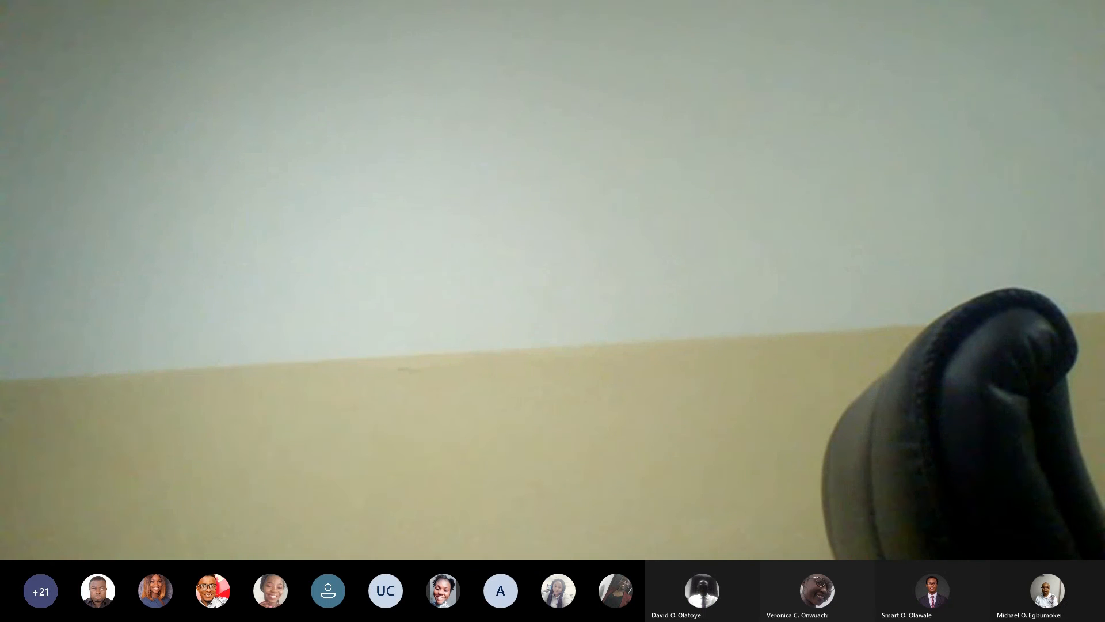